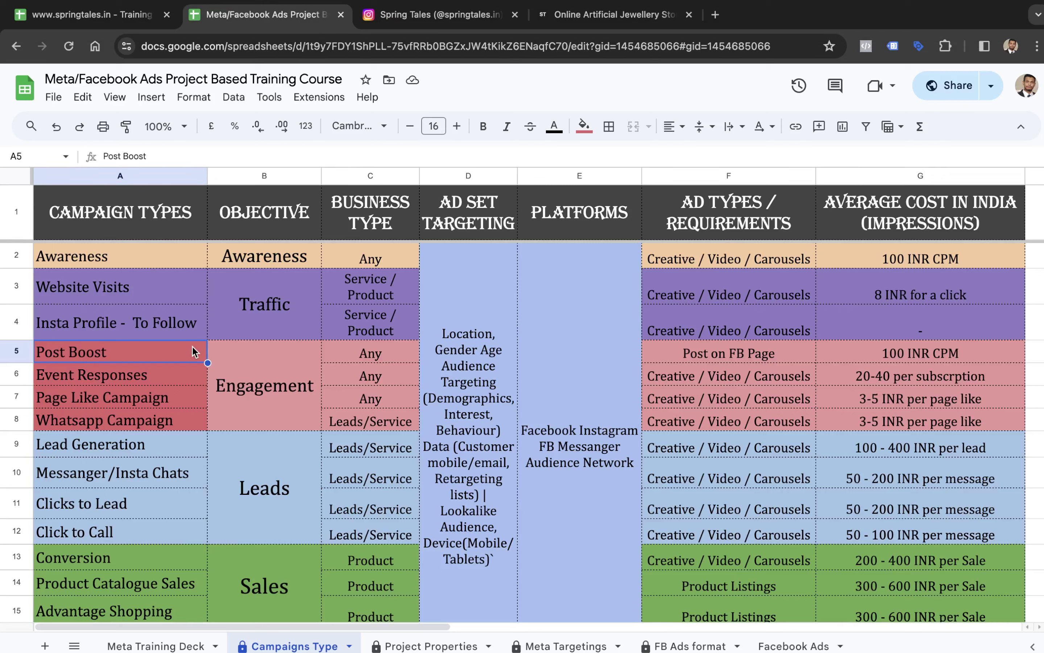
Leave the Campaigns Type sheet for the Ads Manager campaigns list showing ₹1,001.43 spent
{"action": "key", "text": "ctrl+Right"}
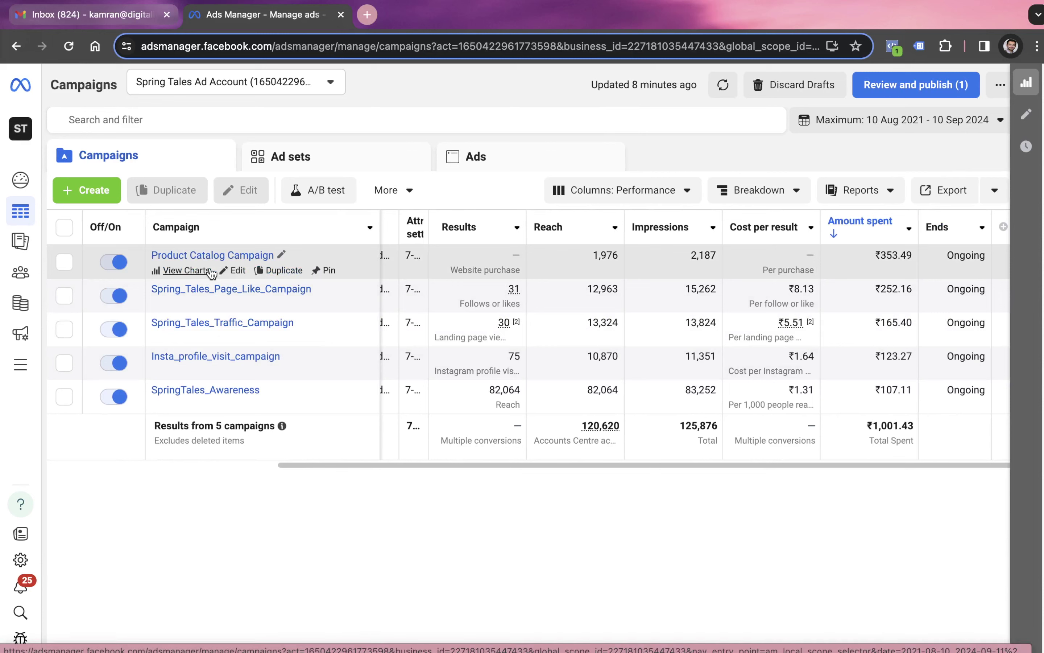
Look over the five ongoing Ads Manager campaigns, then move to the Spring Tales storefront tab
{"action": "mouse_move", "coordinate": [451, 261]}
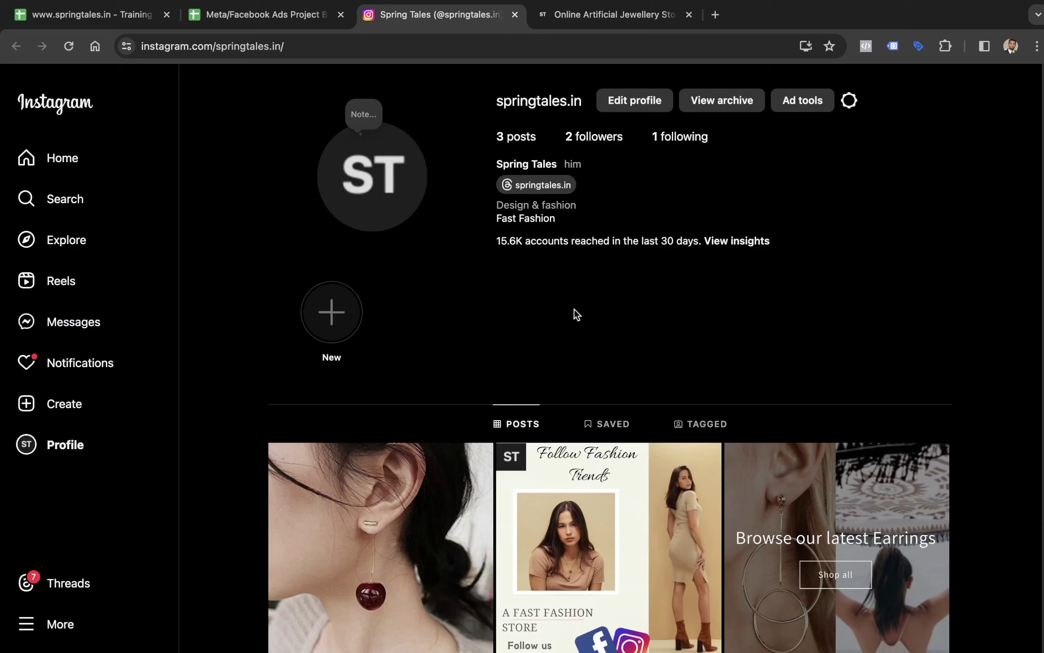
{"action": "scroll", "coordinate": [576, 313], "scroll_direction": "down", "scroll_amount": 3}
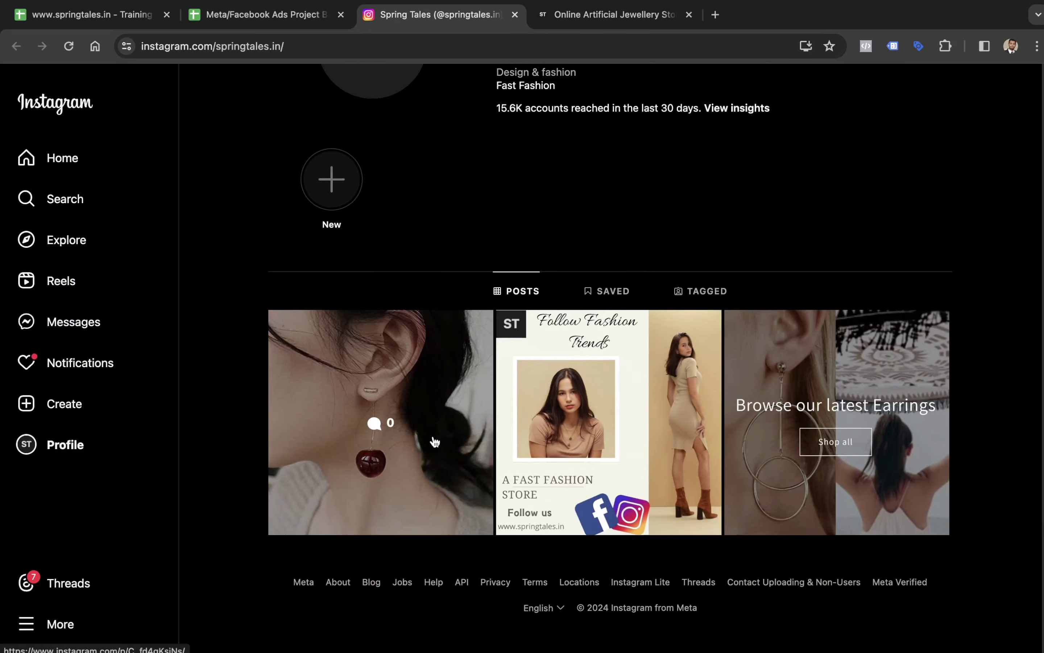
{"action": "key", "text": "ctrl+Tab"}
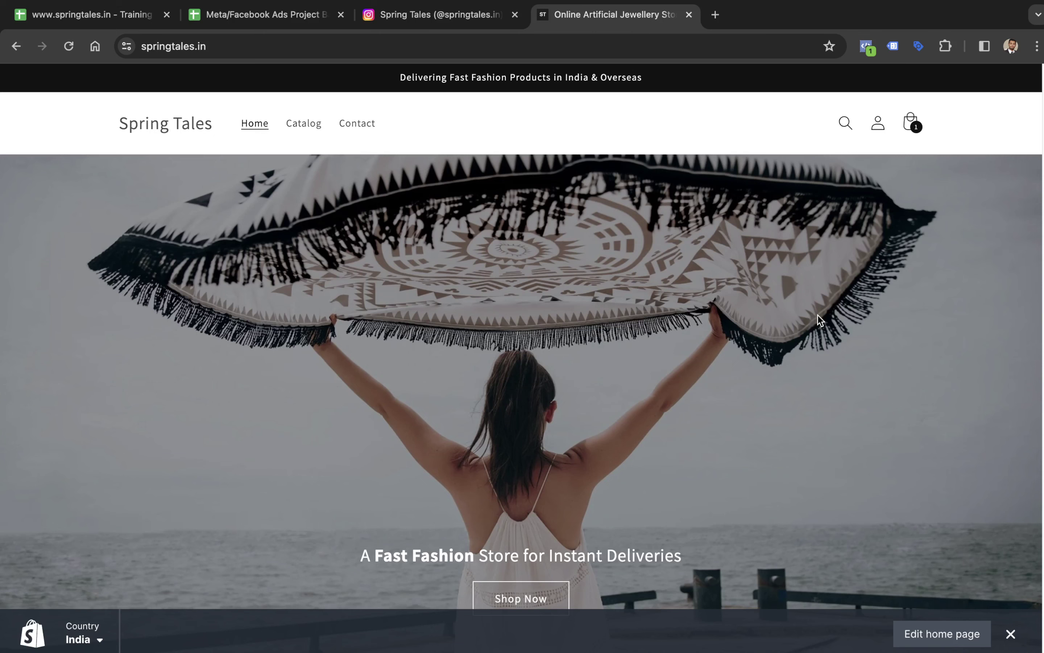
Scroll through the Spring Tales Facebook page posts and return to the Ads Manager campaigns list
{"action": "left_click", "coordinate": [391, 16]}
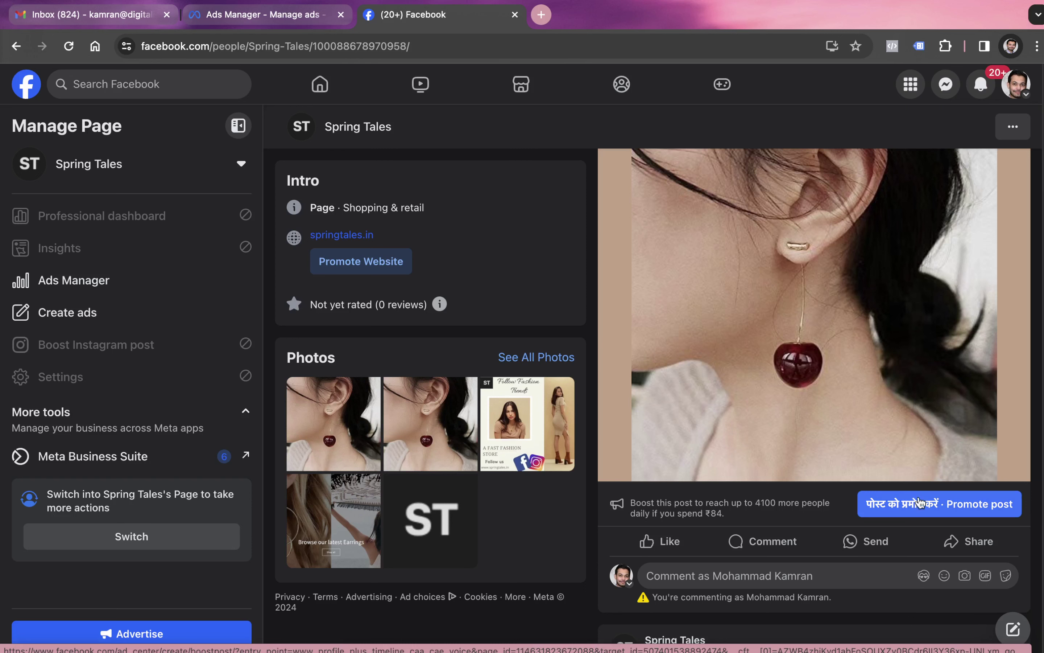
{"action": "scroll", "coordinate": [920, 503], "scroll_direction": "down", "scroll_amount": 8}
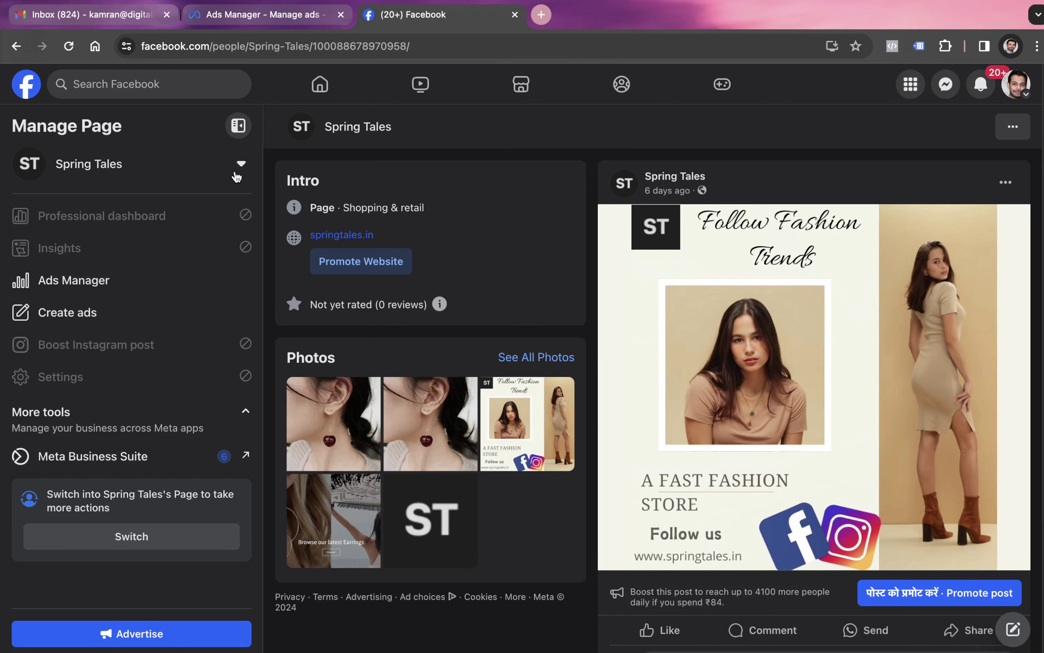
{"action": "left_click", "coordinate": [258, 14]}
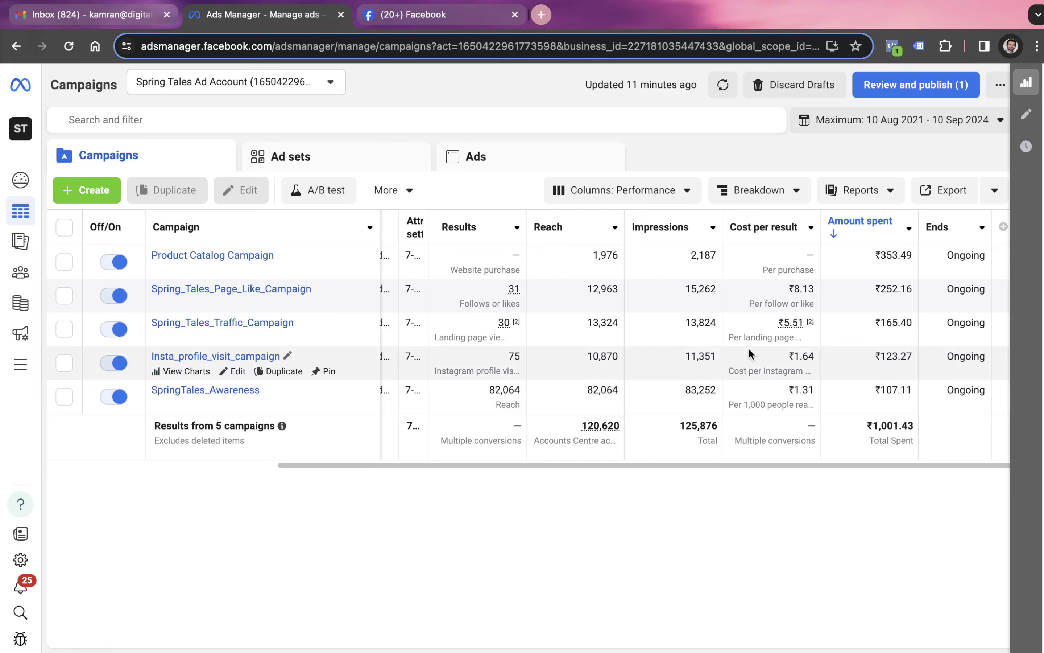
Check the Post Boost row on the Campaigns Type sheet, then return to Ads Manager
{"action": "key", "text": "ctrl+Left"}
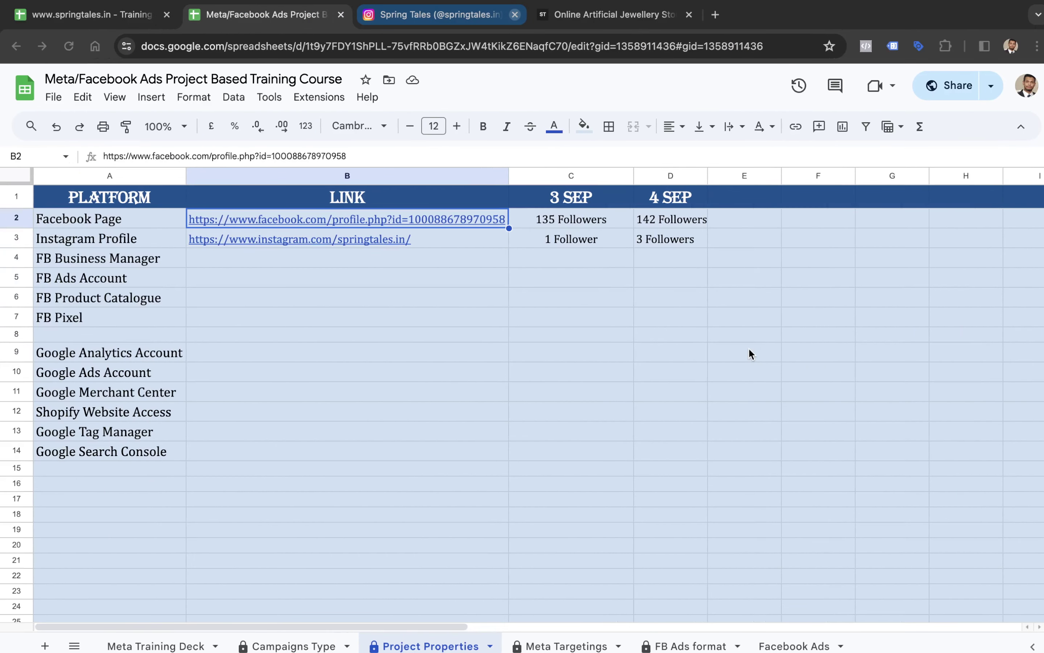
{"action": "left_click", "coordinate": [265, 642]}
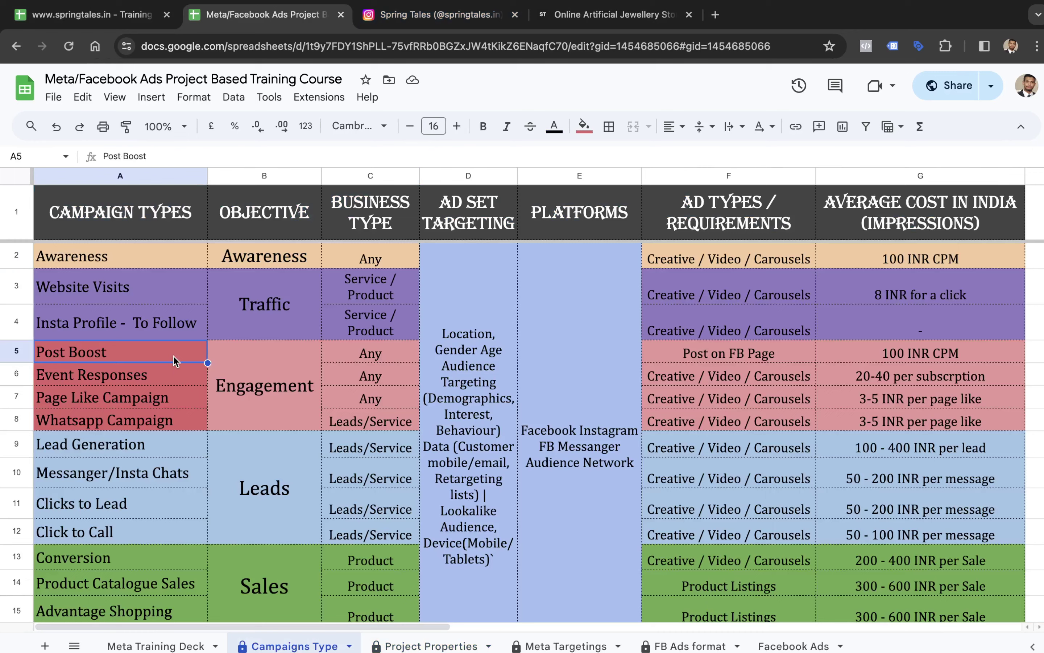
{"action": "key", "text": "ctrl+Right"}
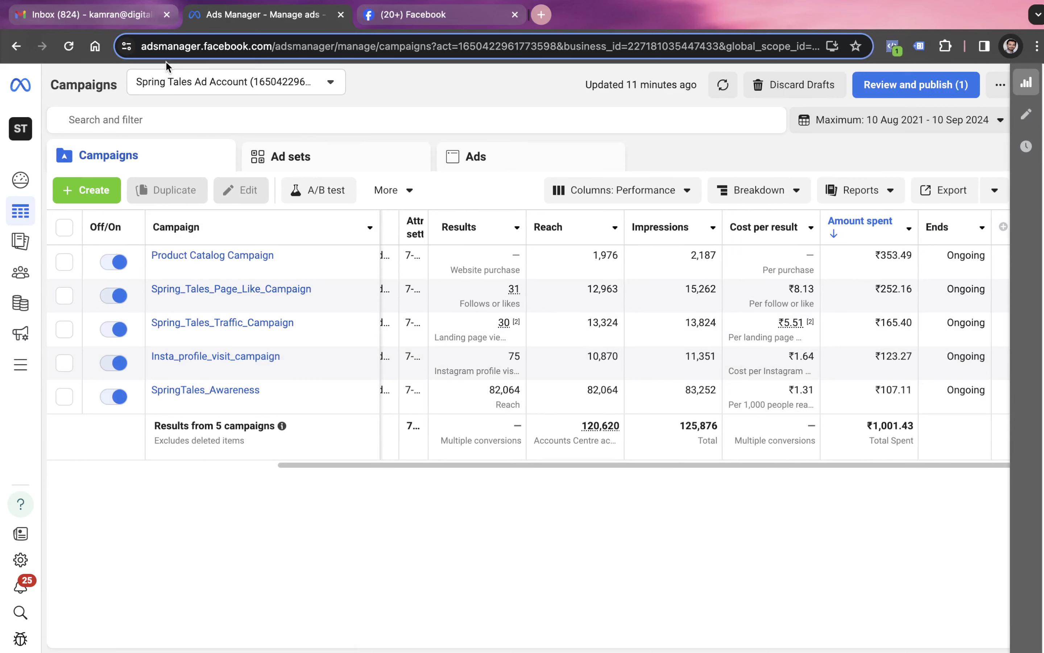
Start a new campaign with the Engagement objective, comparing it against the Awareness campaign type
{"action": "left_click", "coordinate": [99, 198]}
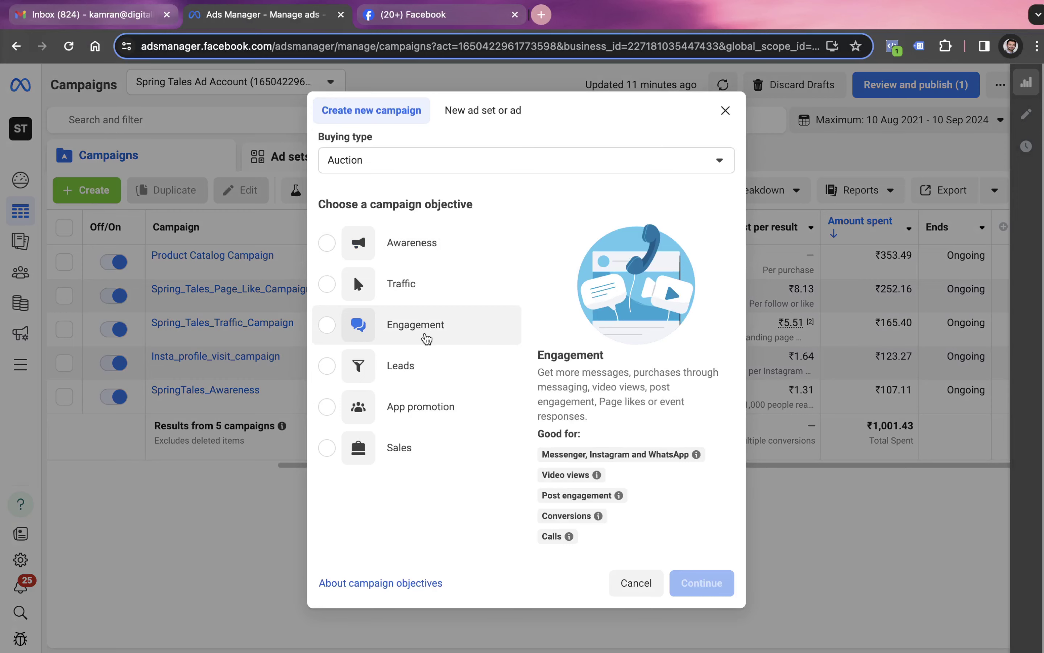
{"action": "left_click", "coordinate": [426, 338]}
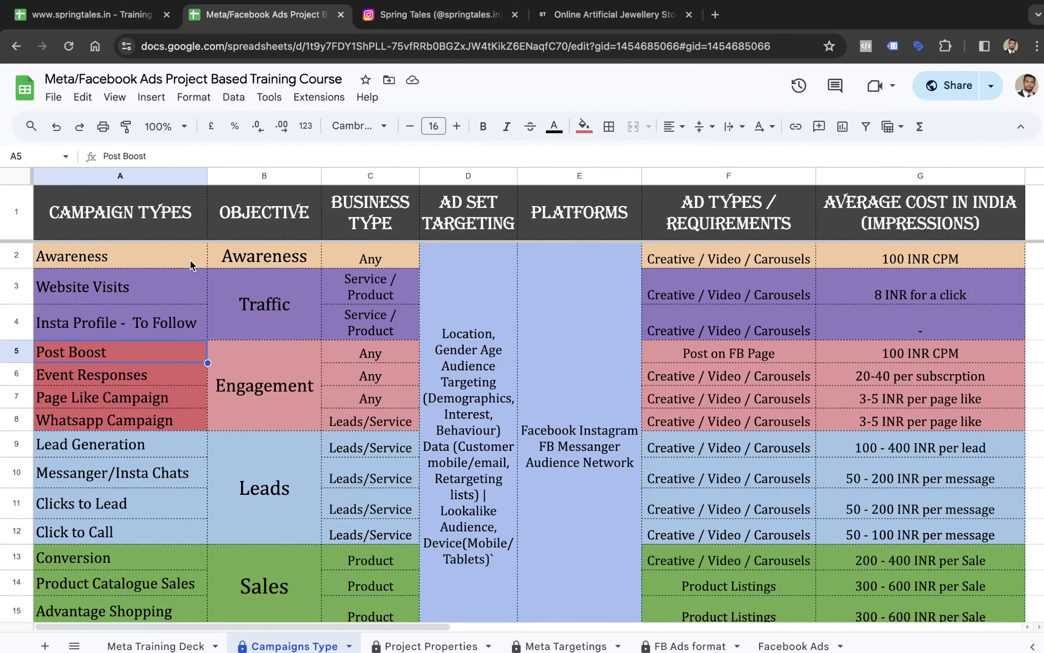
{"action": "left_click", "coordinate": [179, 254]}
{"action": "left_click", "coordinate": [220, 259]}
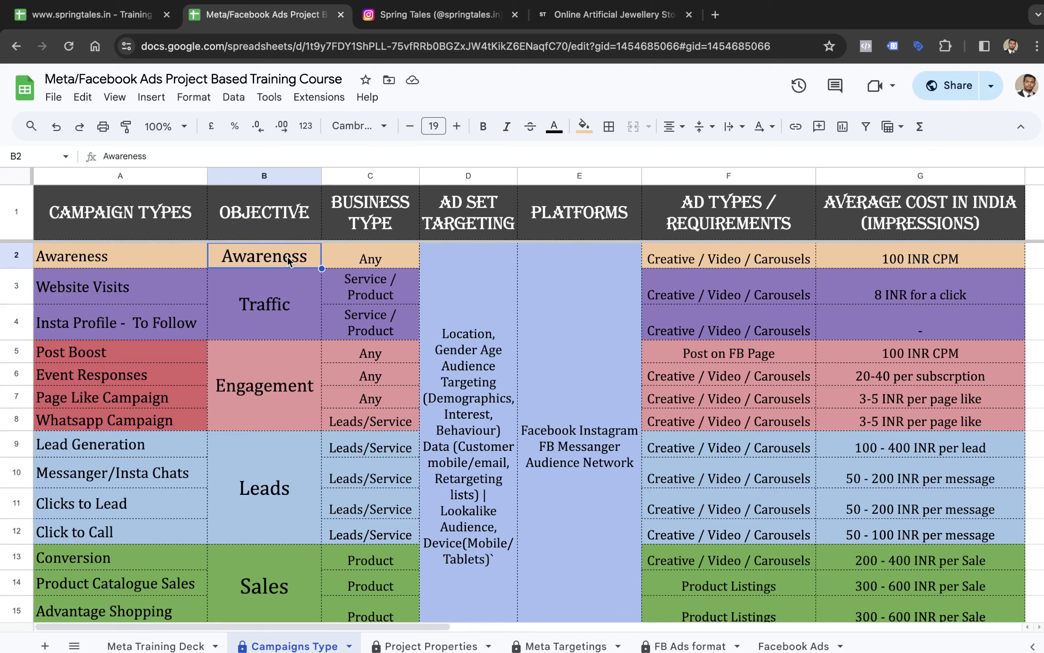
Match the four engagement campaign types, including Post Boost, to the Engagement objective
{"action": "left_click_drag", "start_coordinate": [170, 351], "coordinate": [177, 419]}
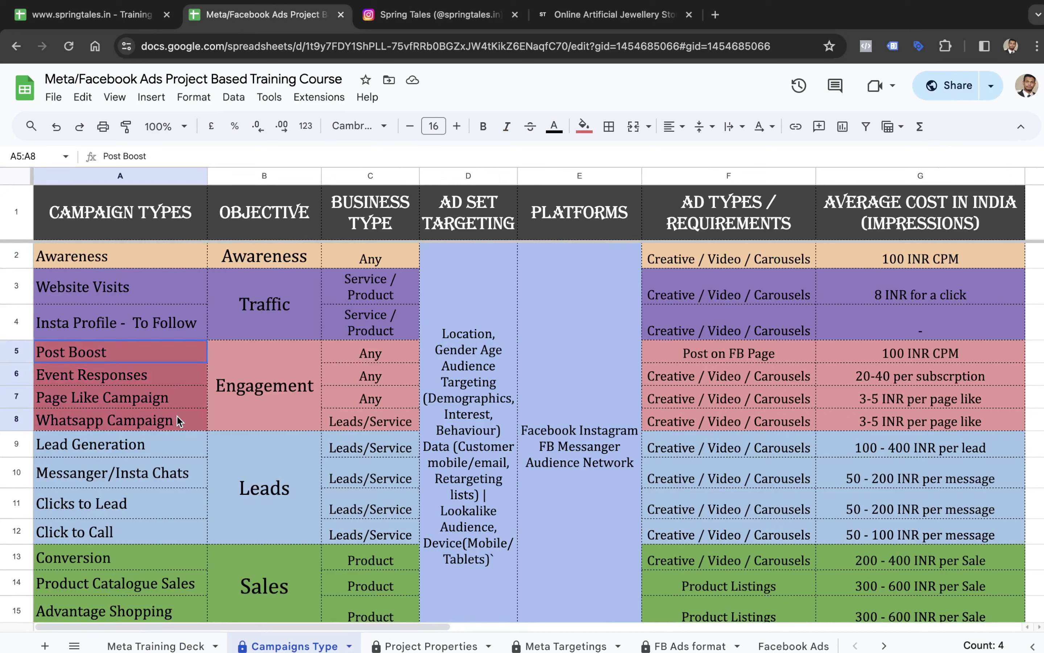
{"action": "left_click", "coordinate": [267, 390]}
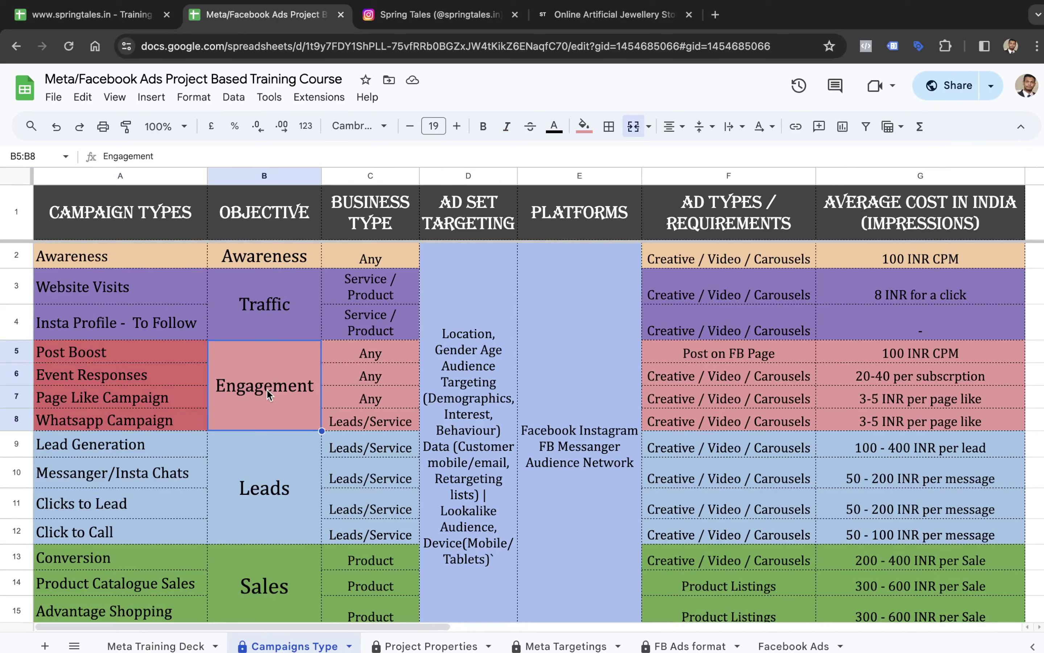
{"action": "left_click", "coordinate": [193, 350]}
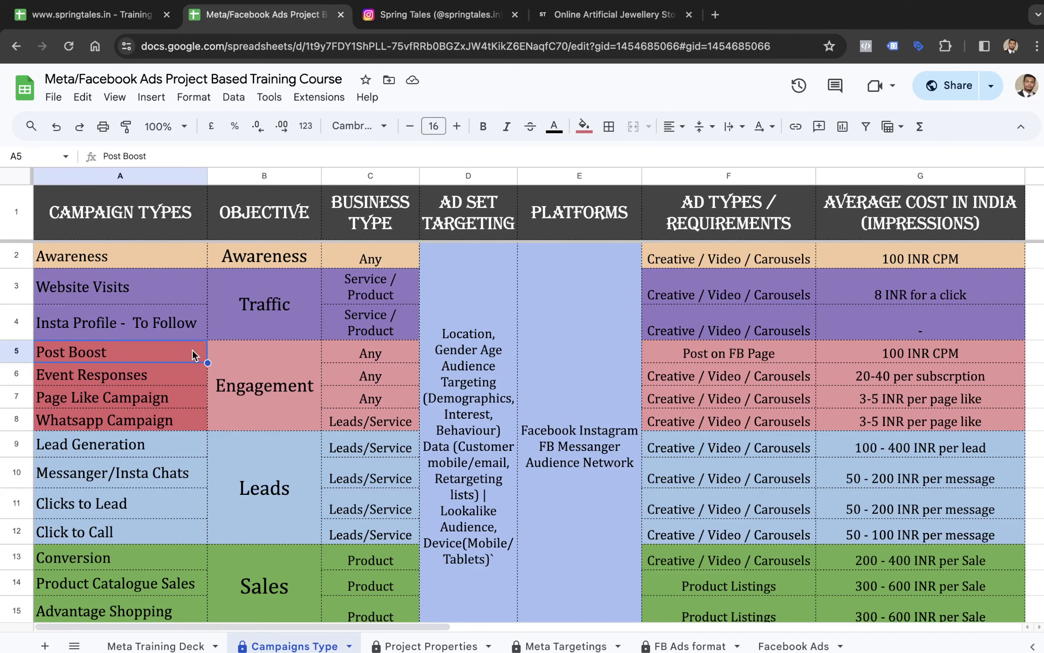
{"action": "left_click", "coordinate": [259, 365]}
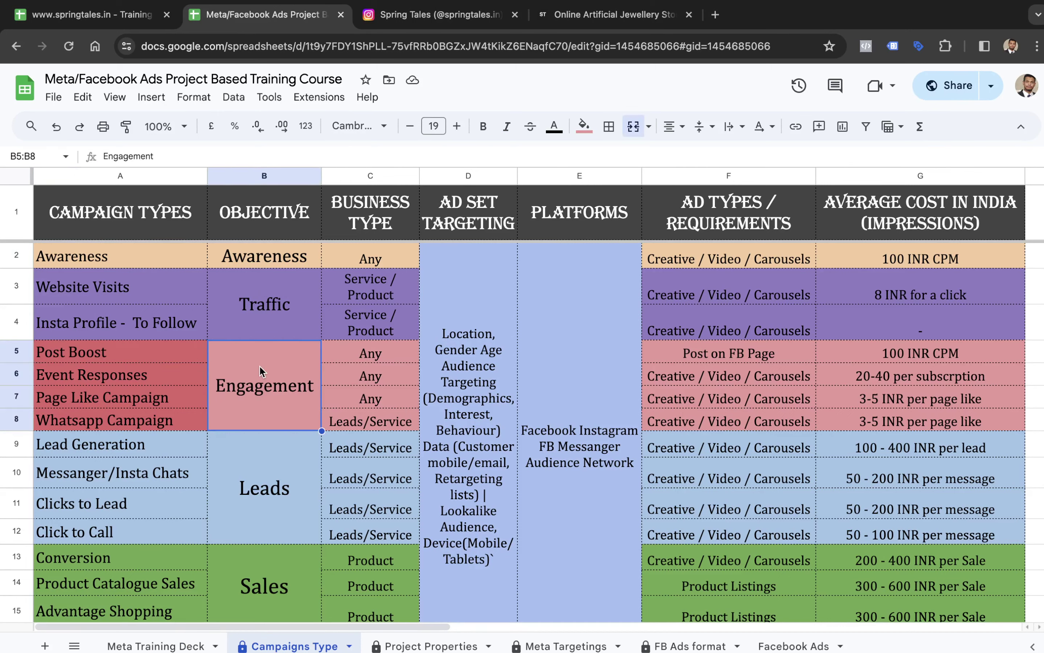
{"action": "key", "text": "ctrl+Right"}
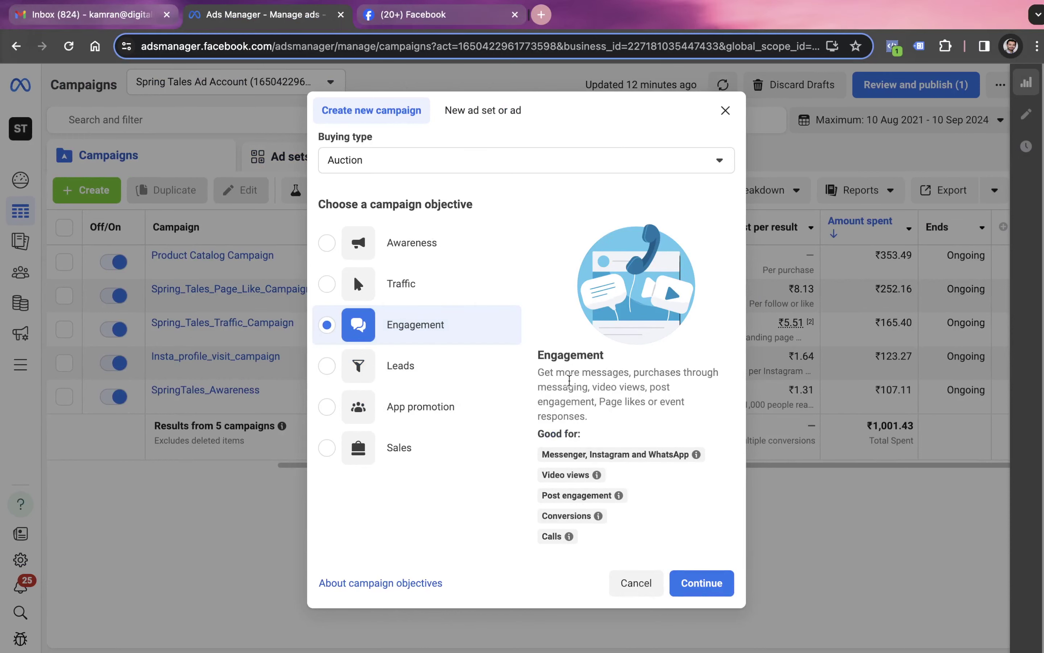
Confirm Engagement, pick manual setup, scroll the New Engagement campaign settings, and advance to the ad set
{"action": "left_click", "coordinate": [697, 582]}
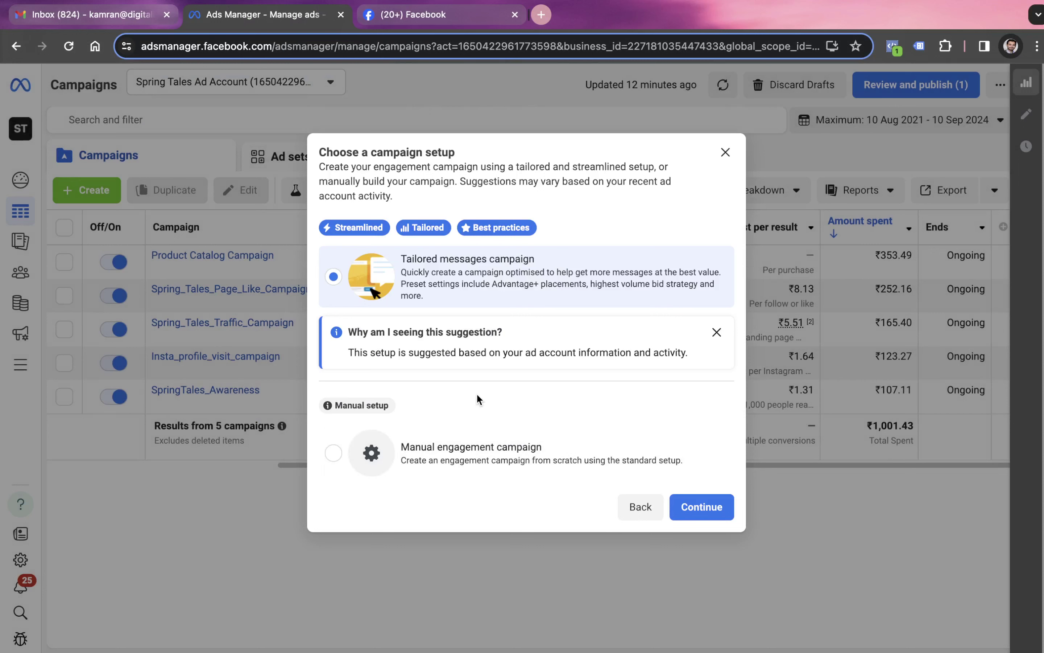
{"action": "left_click", "coordinate": [450, 468]}
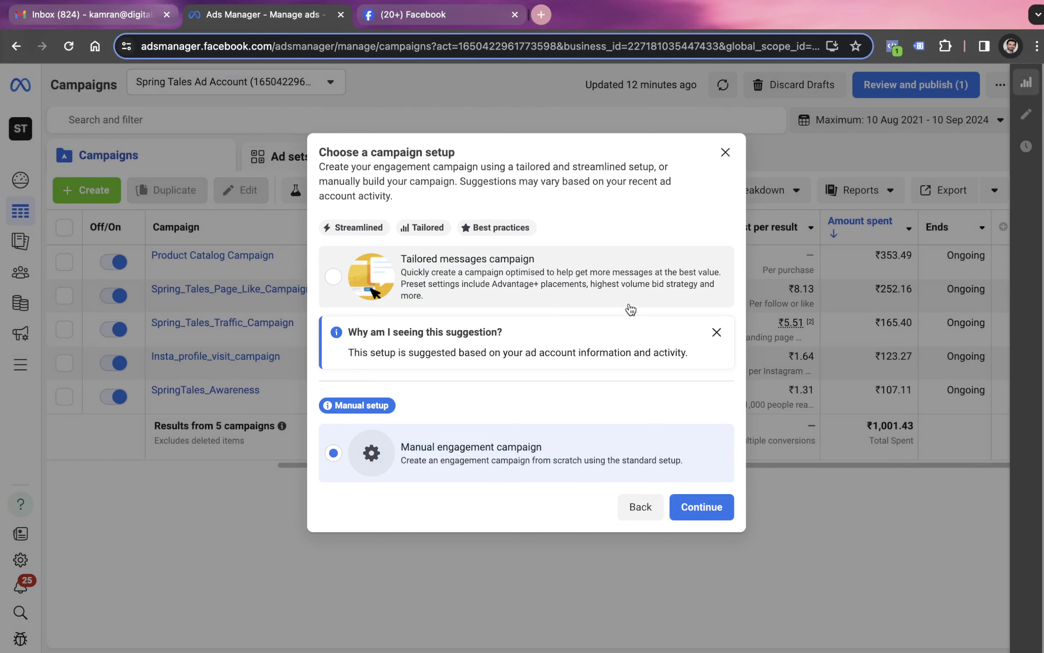
{"action": "left_click", "coordinate": [704, 508]}
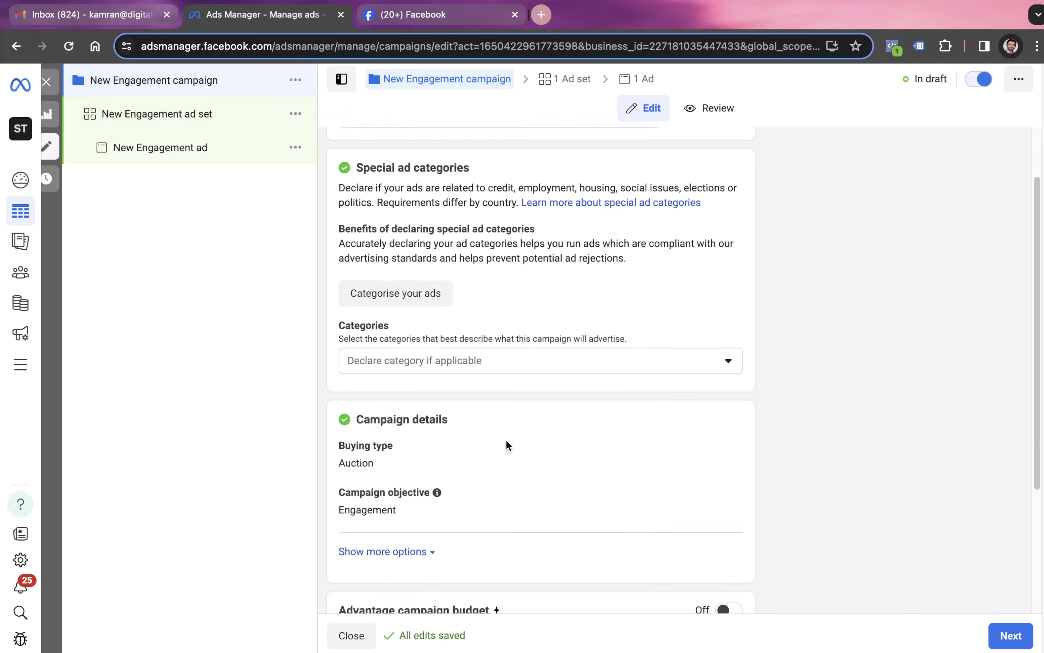
{"action": "scroll", "coordinate": [505, 440], "scroll_direction": "down", "scroll_amount": 1}
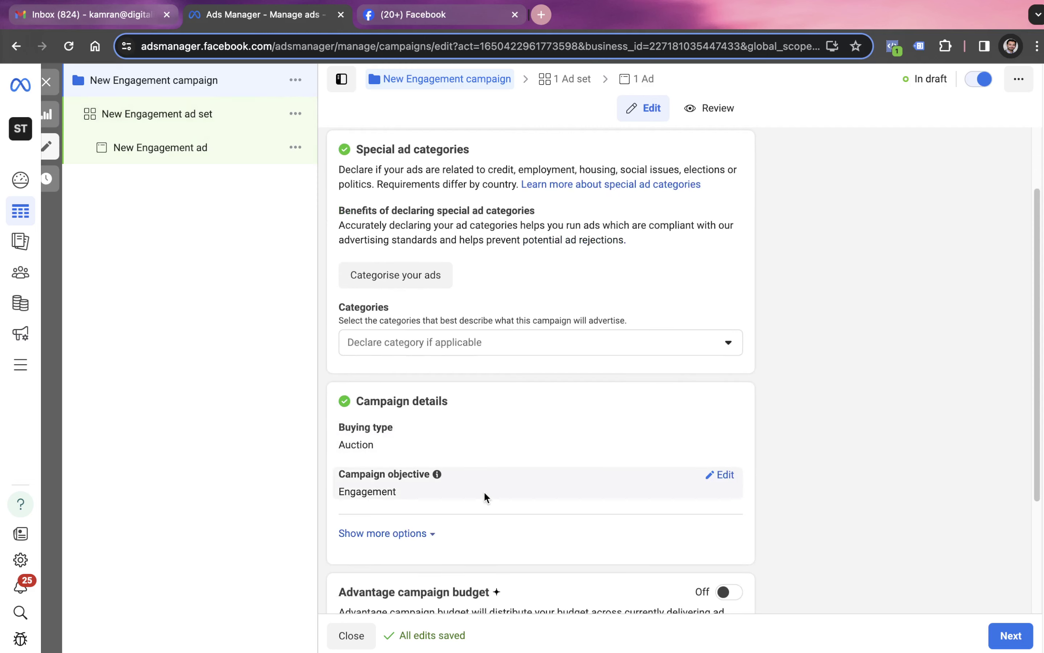
{"action": "scroll", "coordinate": [484, 491], "scroll_direction": "down", "scroll_amount": 5}
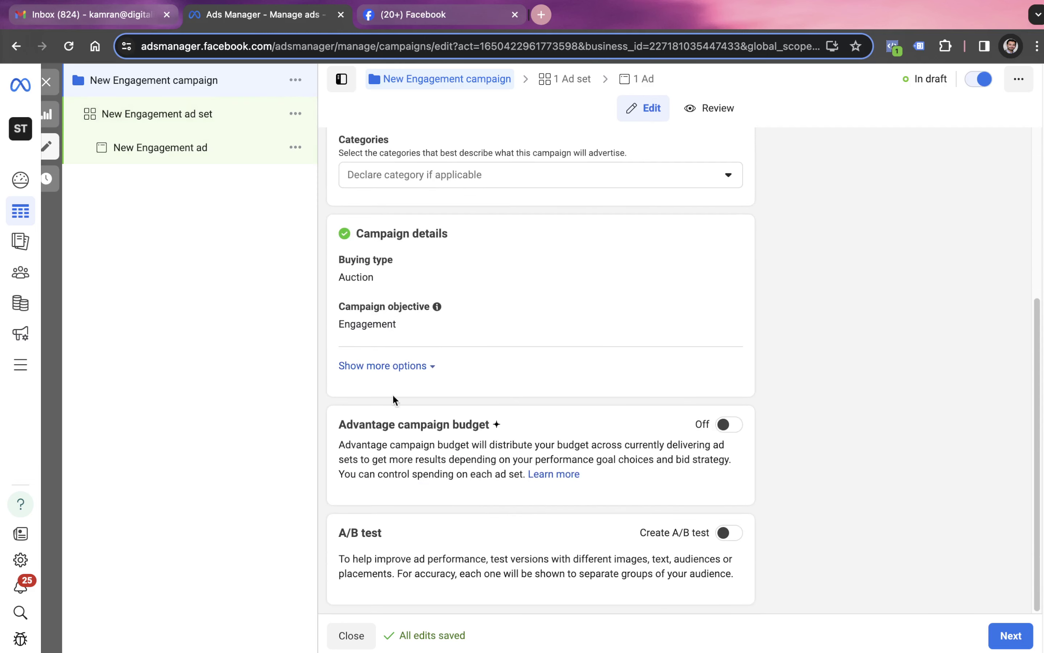
{"action": "scroll", "coordinate": [534, 448], "scroll_direction": "up", "scroll_amount": 8}
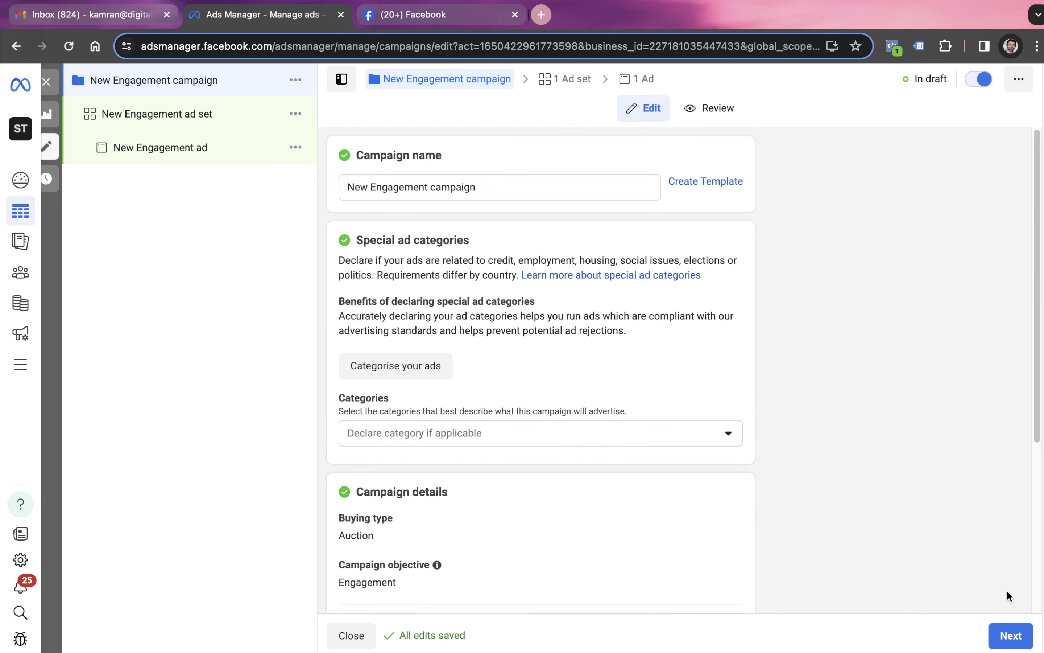
{"action": "left_click", "coordinate": [1013, 633]}
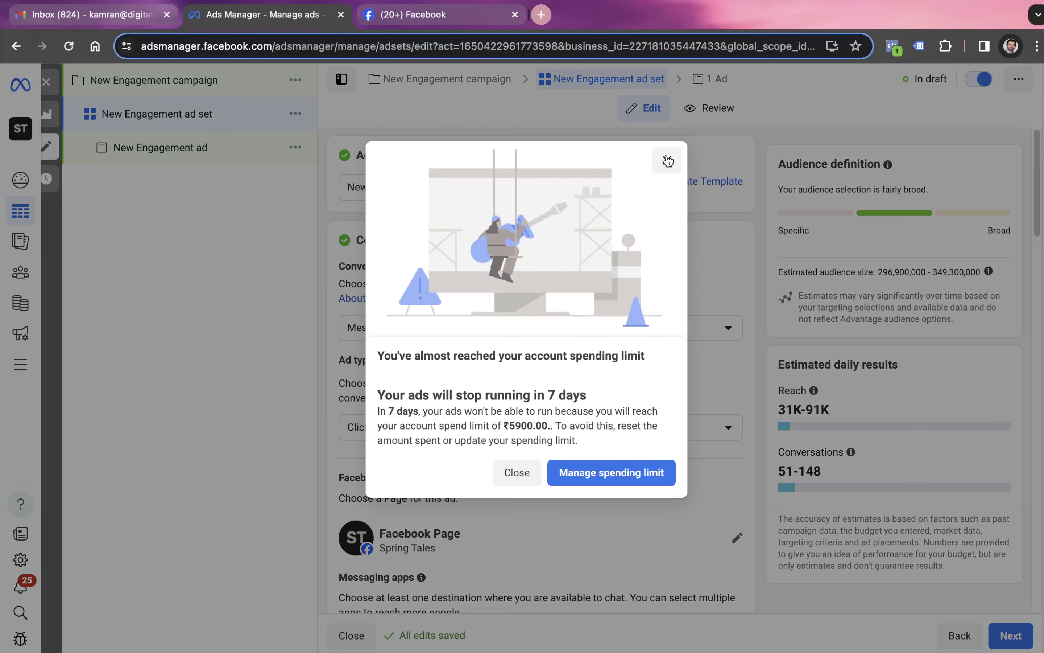
Set the ad set's conversion location to On your ad with Post engagement
{"action": "left_click", "coordinate": [667, 161]}
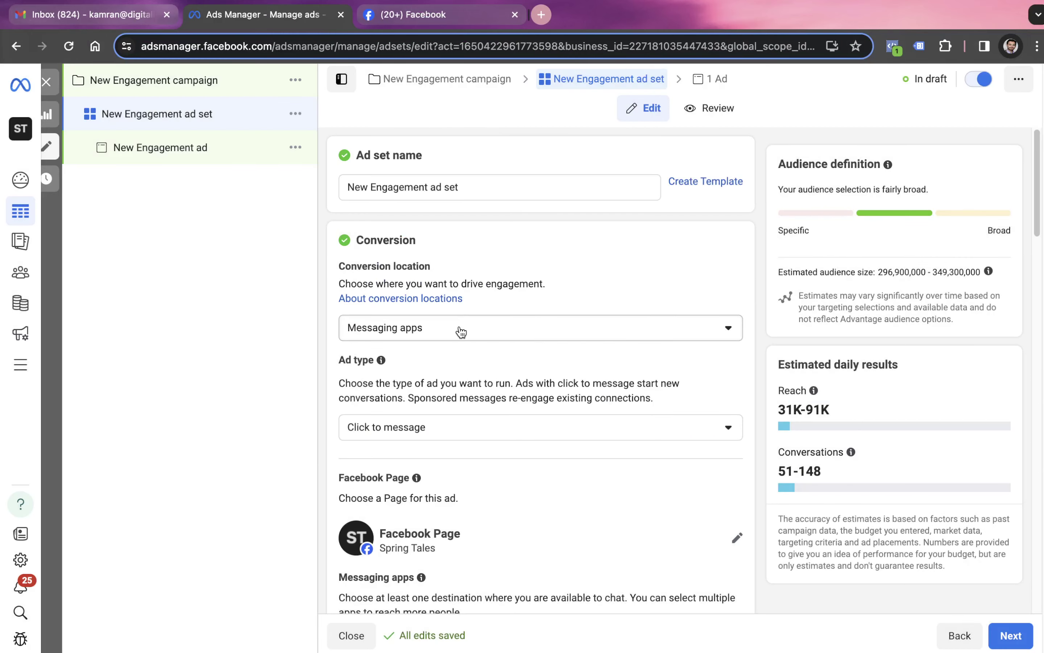
{"action": "left_click", "coordinate": [461, 331]}
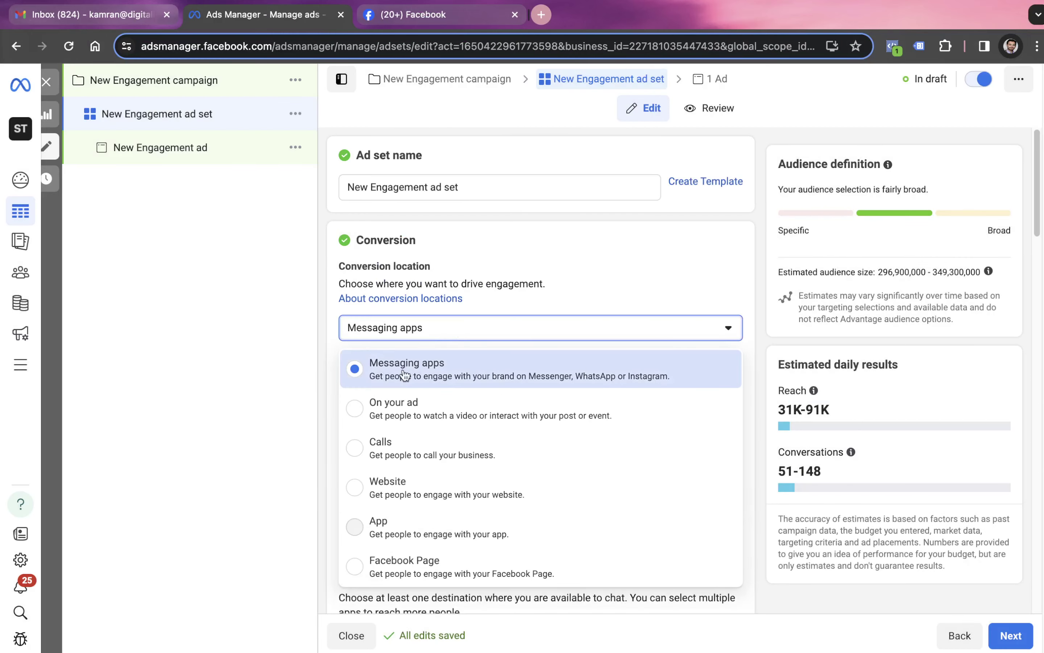
{"action": "left_click", "coordinate": [355, 407]}
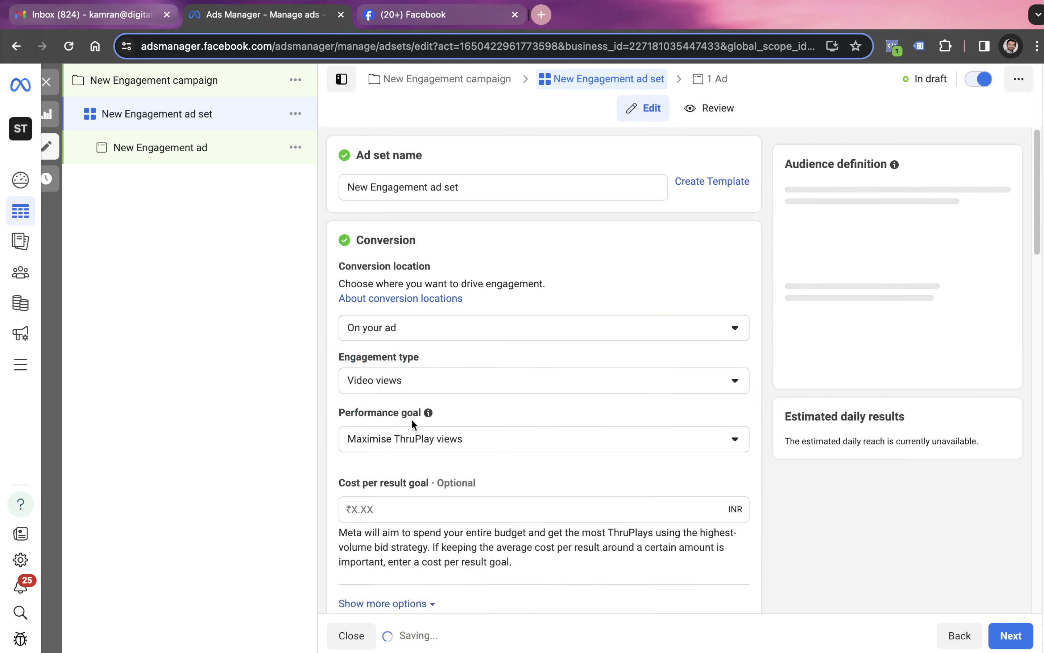
{"action": "left_click", "coordinate": [410, 384]}
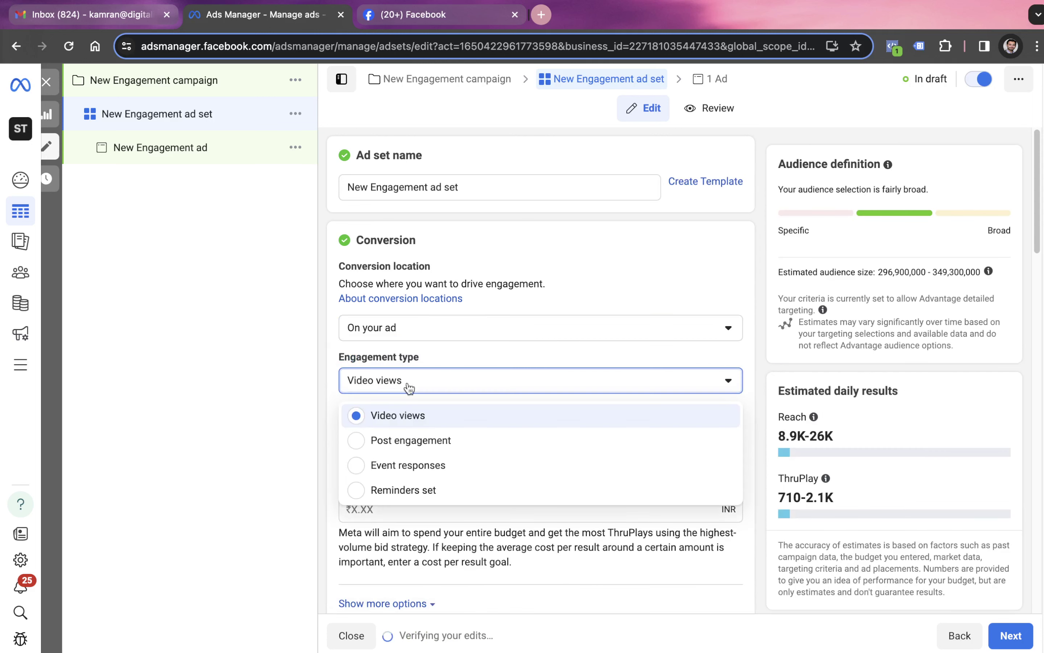
{"action": "left_click", "coordinate": [409, 441]}
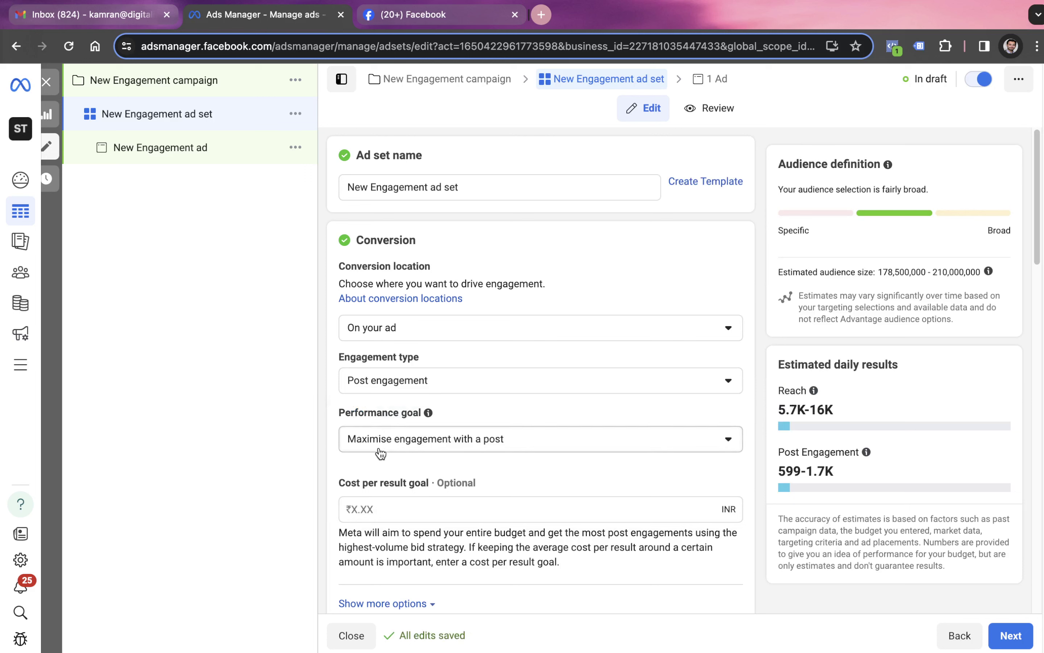
Review the performance goal options, leaving Maximise engagement with a post selected
{"action": "left_click", "coordinate": [409, 445]}
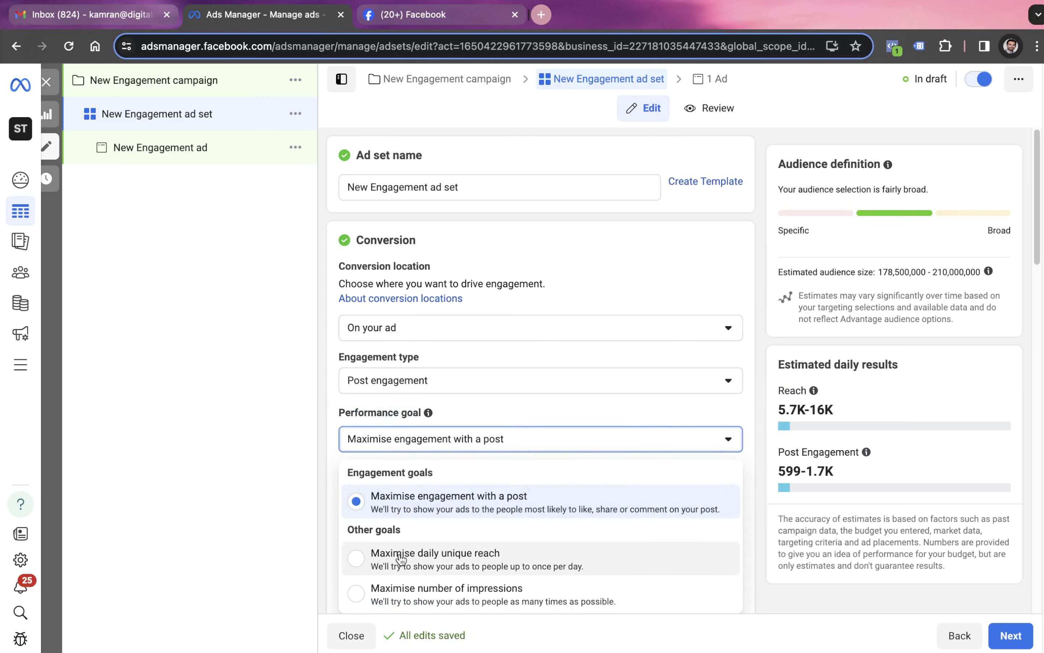
{"action": "left_click", "coordinate": [290, 503]}
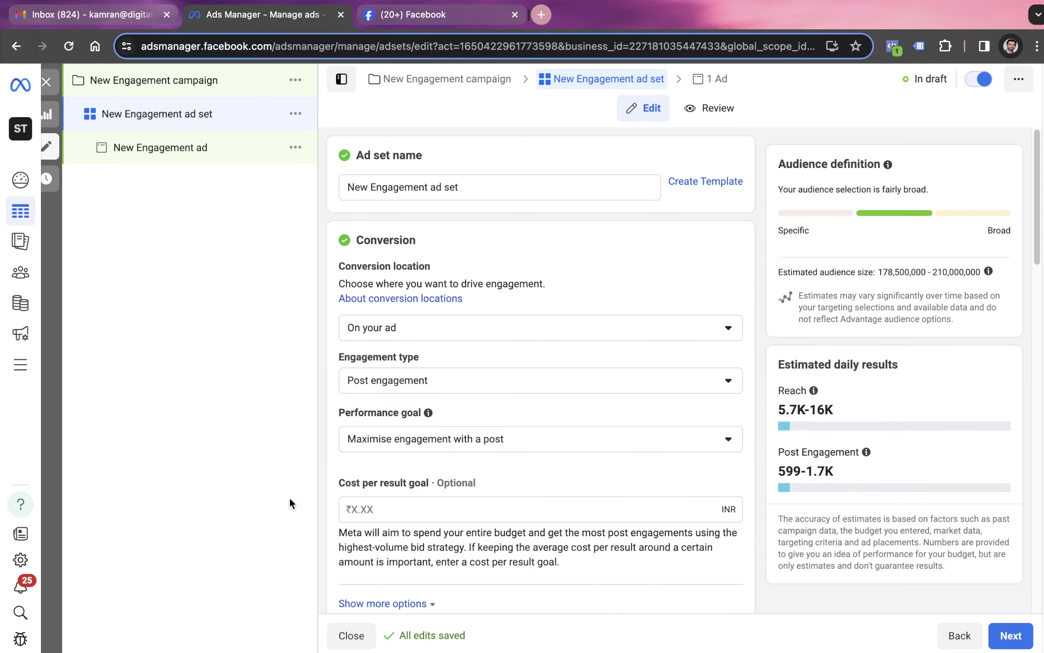
{"action": "left_click", "coordinate": [500, 449]}
{"action": "scroll", "coordinate": [505, 508], "scroll_direction": "down", "scroll_amount": 3}
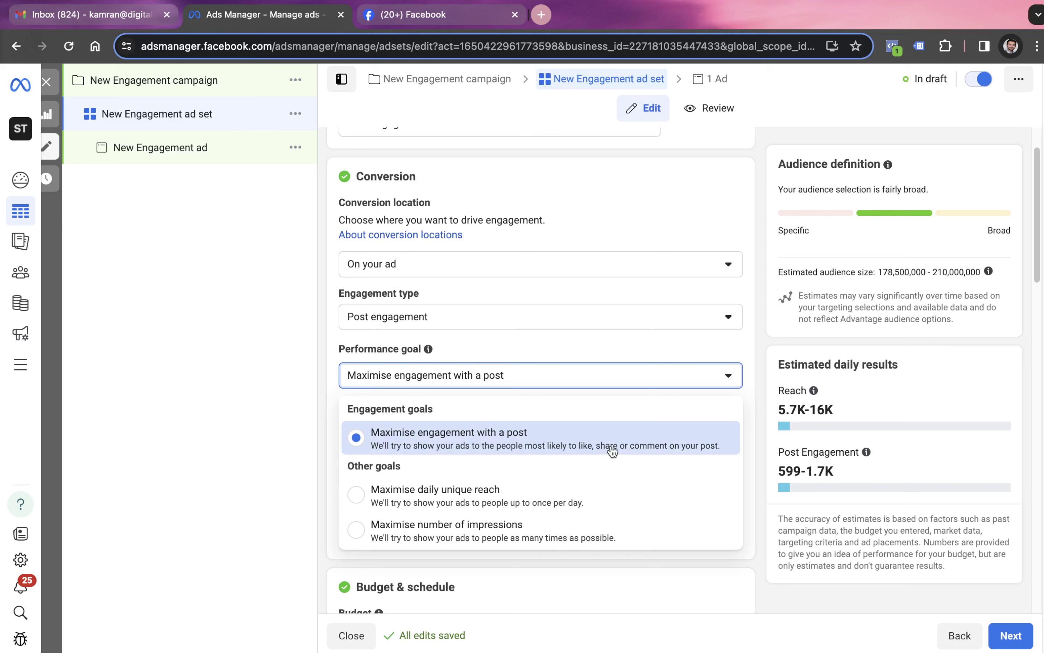
Keep the Maximise engagement goal and change the daily budget from ₹440 to ₹100
{"action": "left_click", "coordinate": [481, 439]}
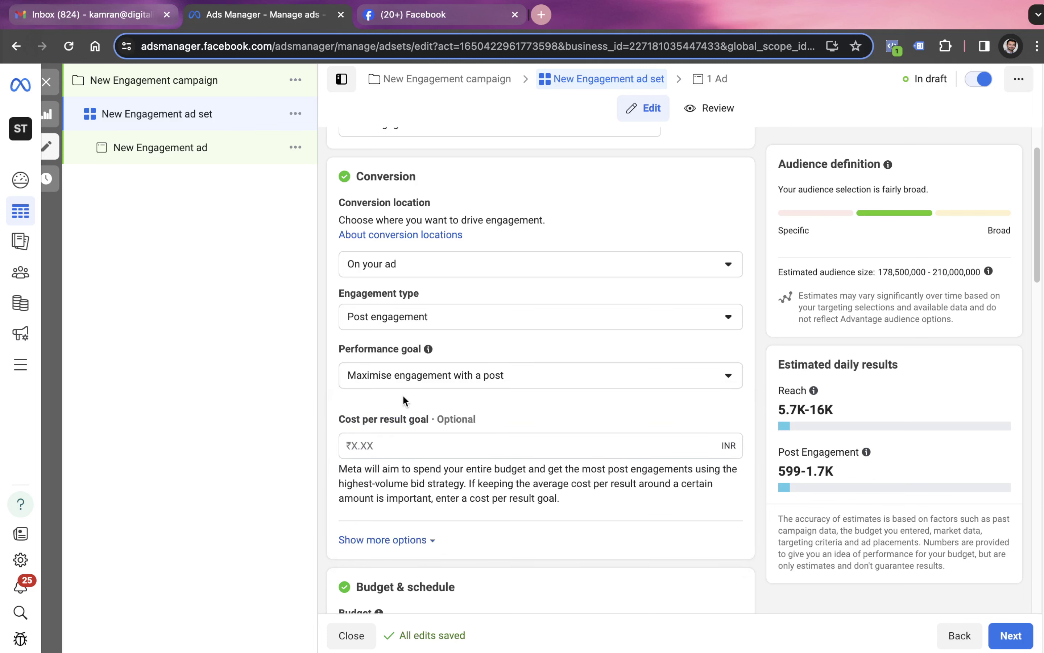
{"action": "scroll", "coordinate": [402, 394], "scroll_direction": "down", "scroll_amount": 2}
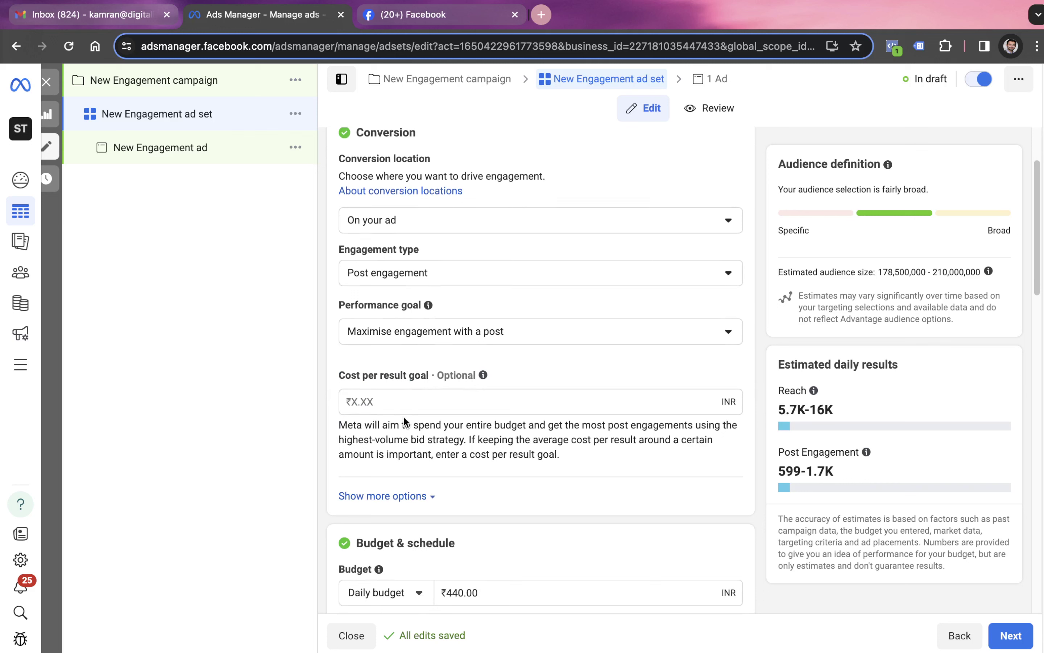
{"action": "scroll", "coordinate": [404, 416], "scroll_direction": "down", "scroll_amount": 10}
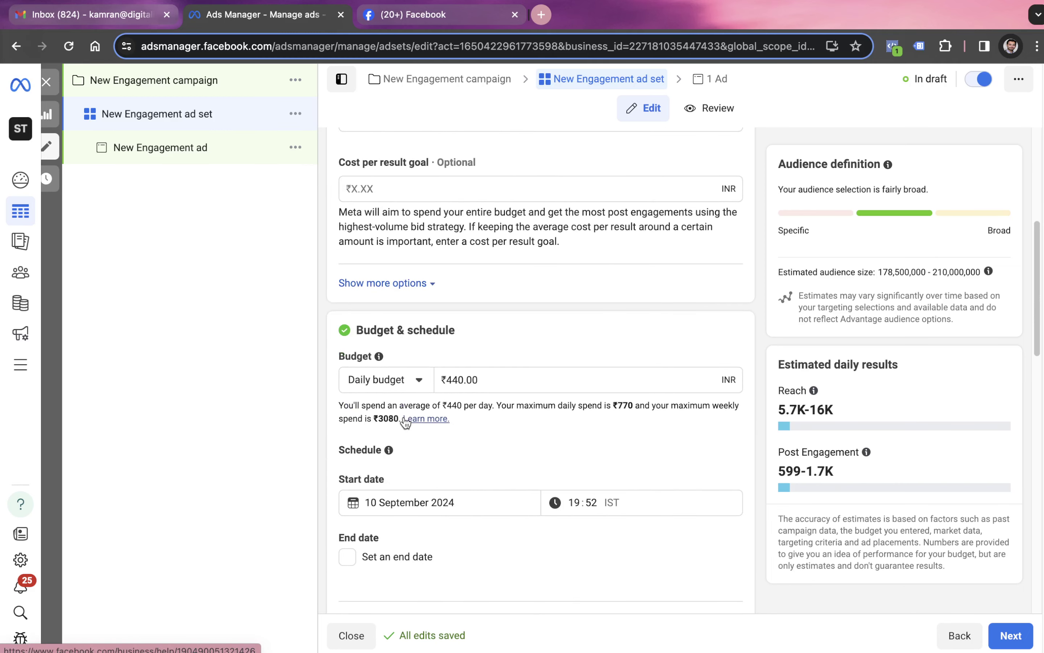
{"action": "double_click", "coordinate": [456, 380]}
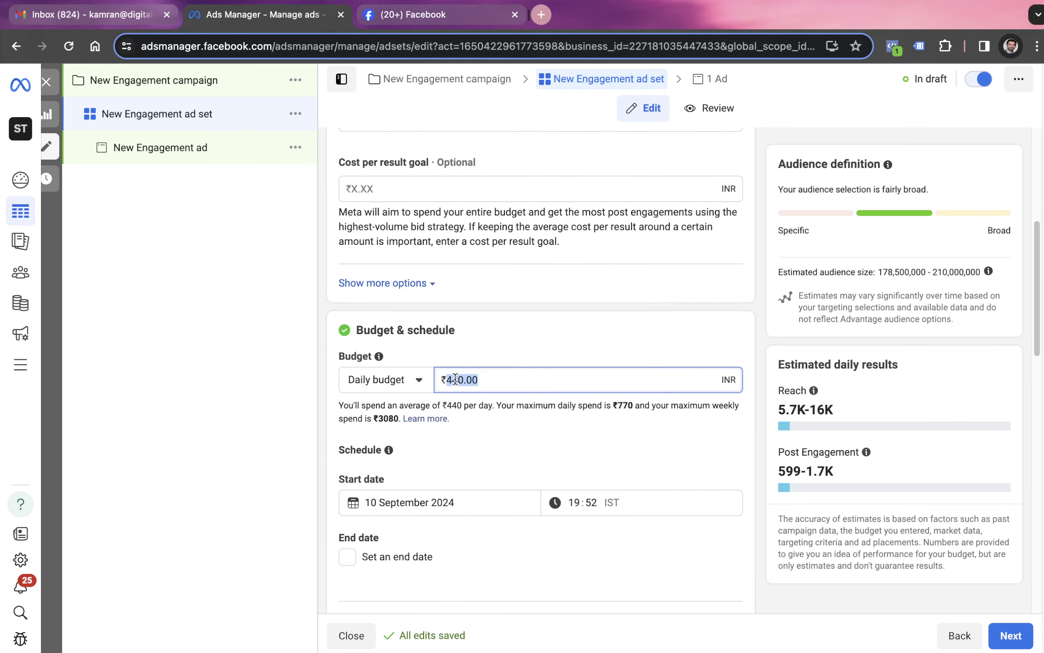
{"action": "type", "text": "100"}
{"action": "left_click", "coordinate": [251, 413]}
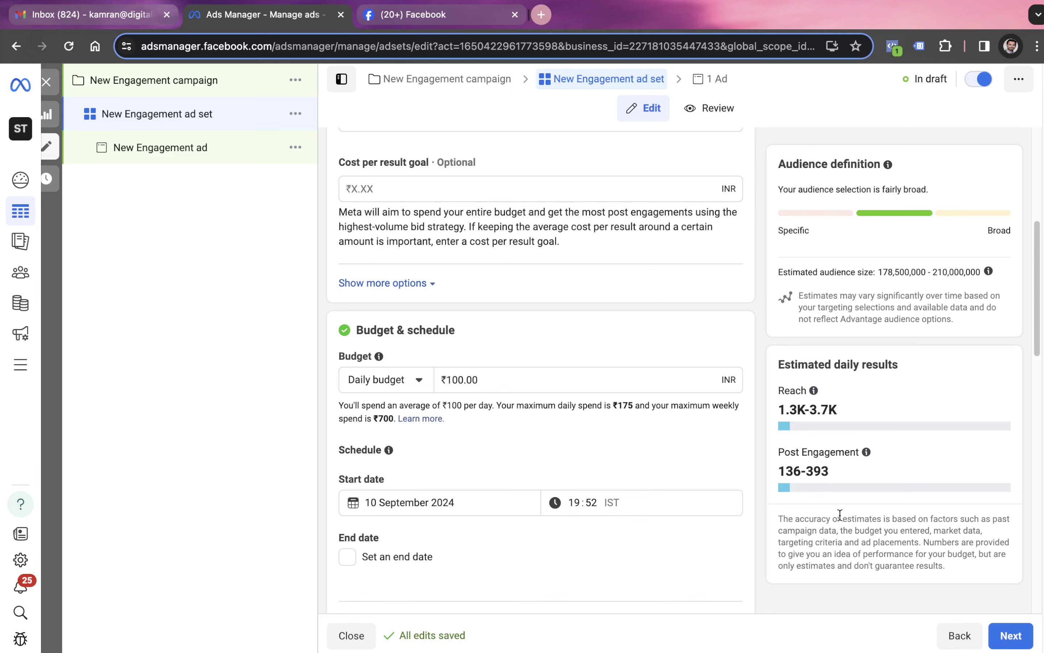
Expand the Advantage+ audience suggestion fields for age, gender and detailed targeting
{"action": "scroll", "coordinate": [824, 497], "scroll_direction": "down", "scroll_amount": 8}
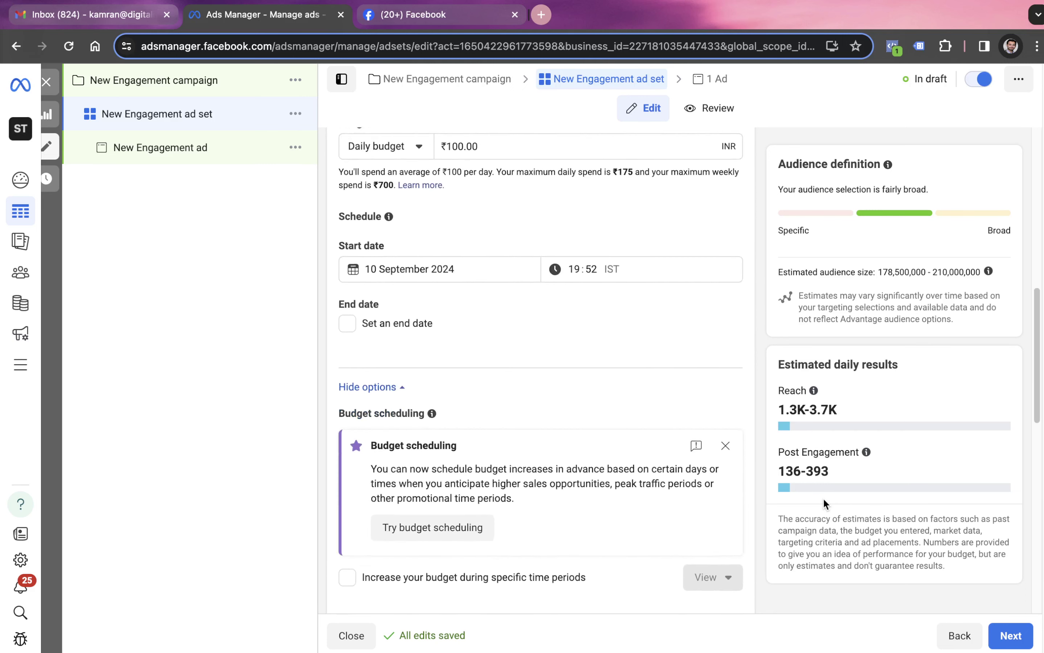
{"action": "scroll", "coordinate": [583, 422], "scroll_direction": "down", "scroll_amount": 8}
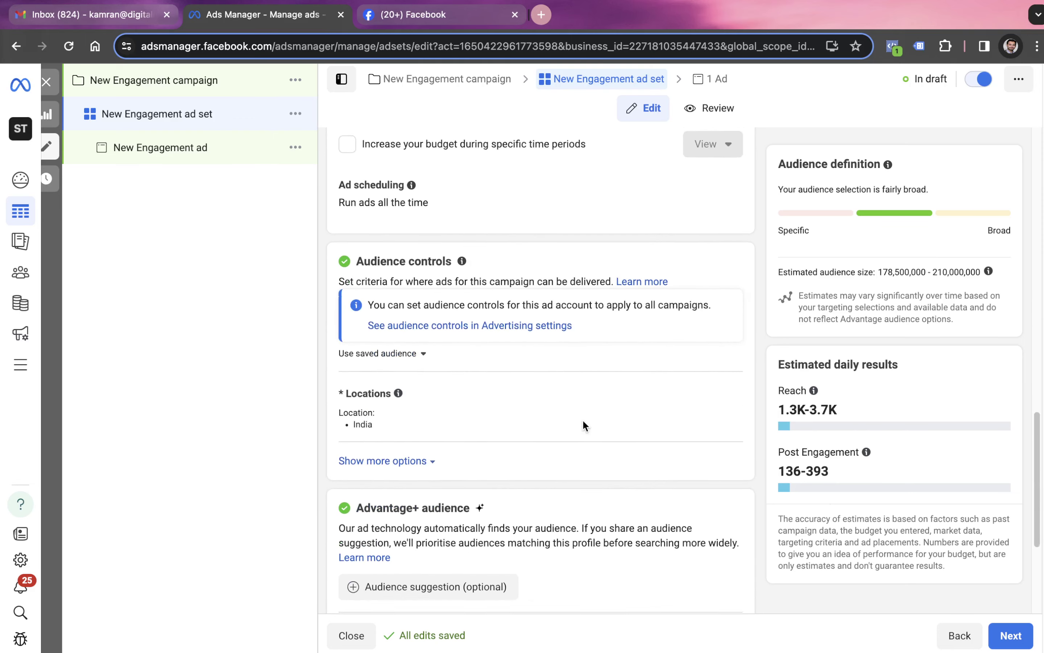
{"action": "scroll", "coordinate": [583, 424], "scroll_direction": "down", "scroll_amount": 3}
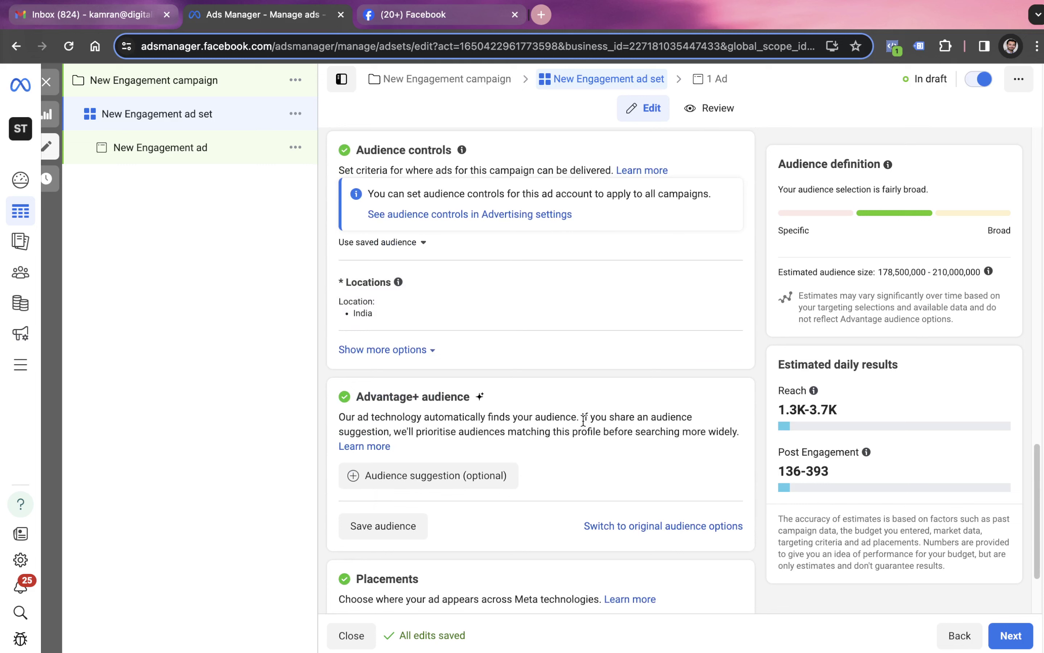
{"action": "scroll", "coordinate": [582, 421], "scroll_direction": "down", "scroll_amount": 1}
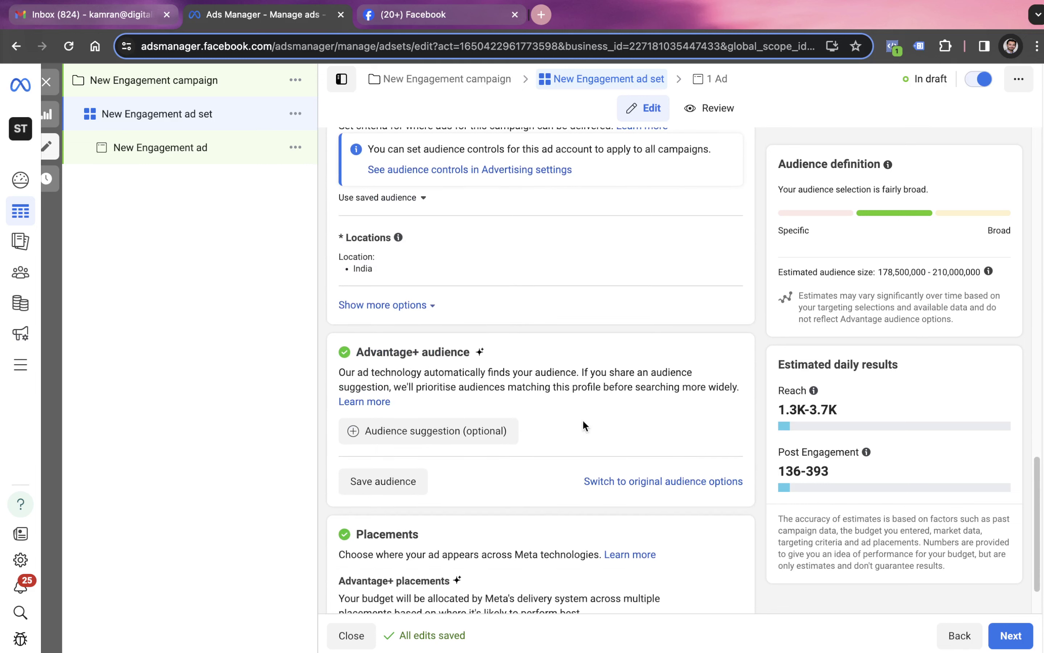
{"action": "scroll", "coordinate": [388, 421], "scroll_direction": "down", "scroll_amount": 1}
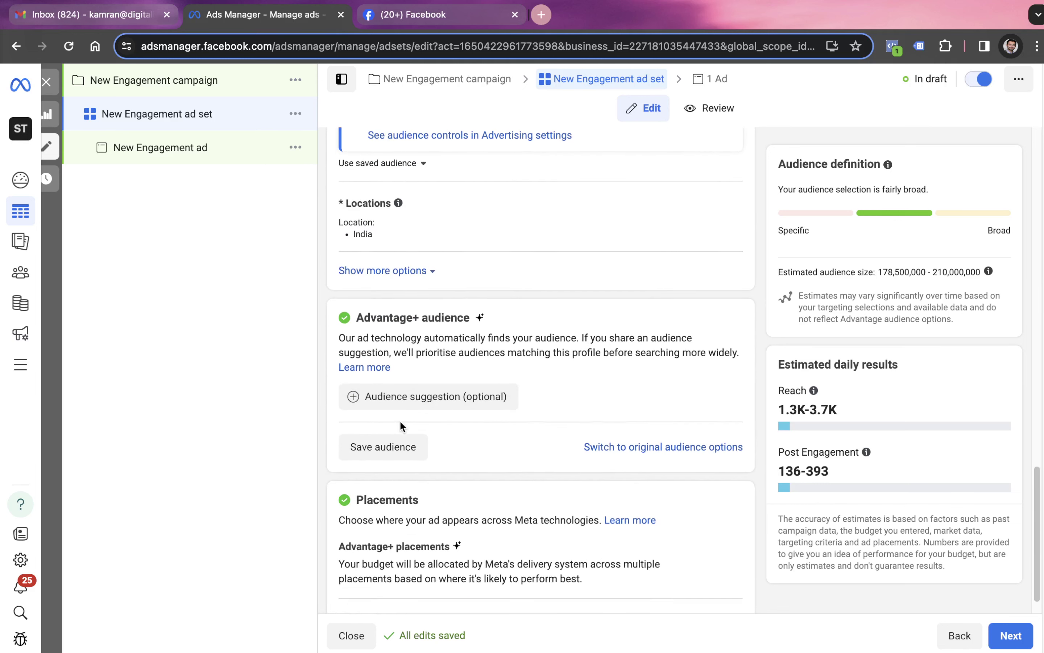
{"action": "left_click", "coordinate": [431, 401]}
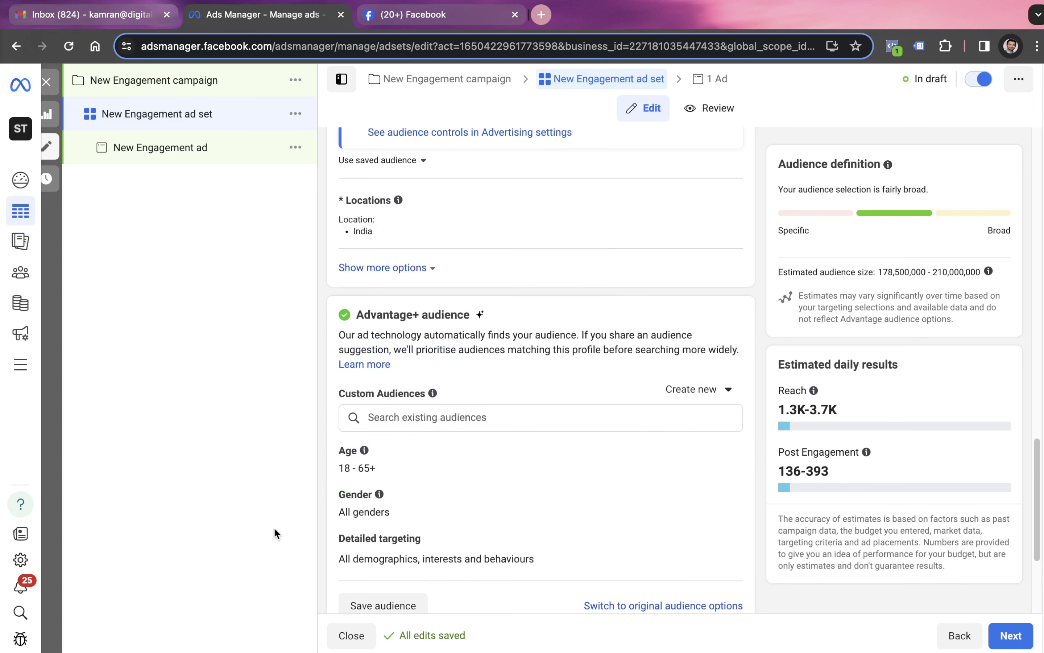
Scroll through the audience suggestion fields, then go to the Google Sheets Campaigns Type sheet
{"action": "scroll", "coordinate": [360, 471], "scroll_direction": "down", "scroll_amount": 1}
{"action": "scroll", "coordinate": [360, 472], "scroll_direction": "down", "scroll_amount": 1}
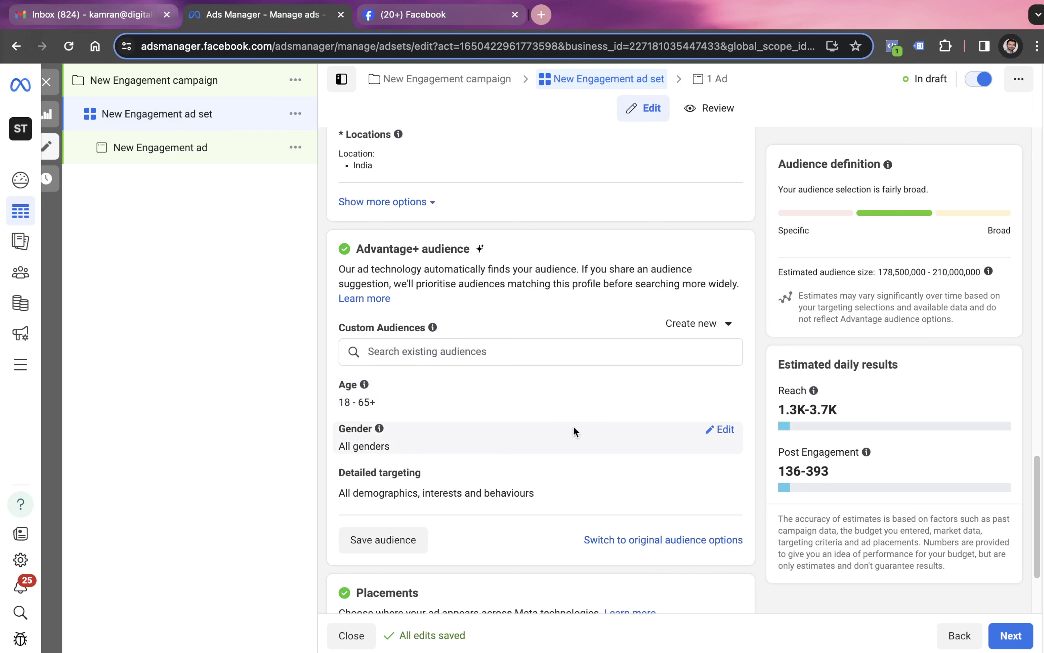
{"action": "scroll", "coordinate": [561, 434], "scroll_direction": "down", "scroll_amount": 1}
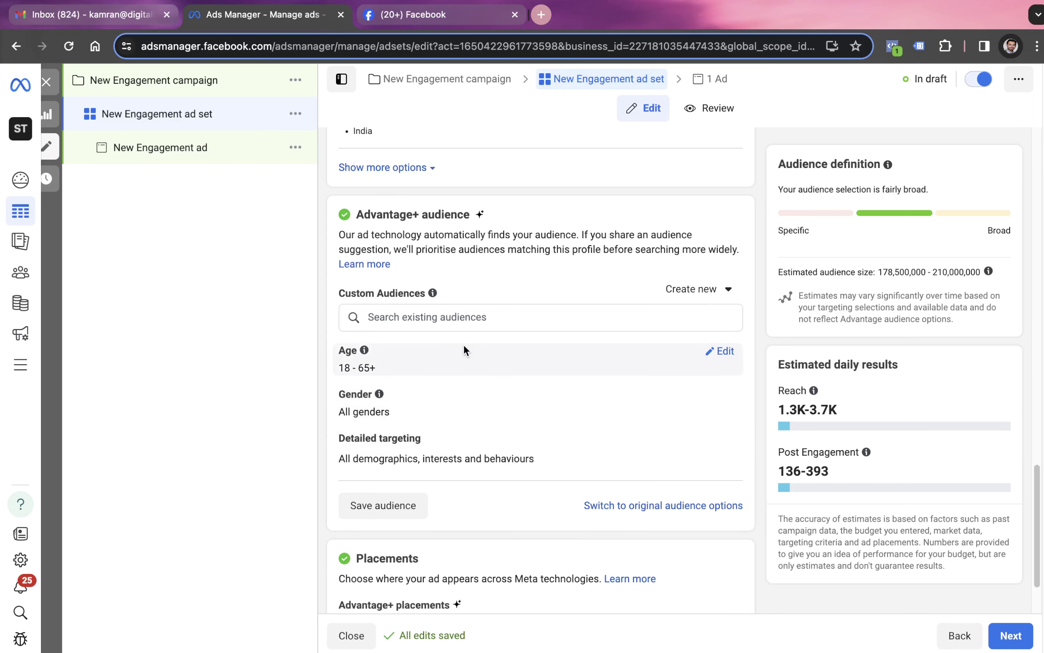
{"action": "key", "text": "ctrl+Left"}
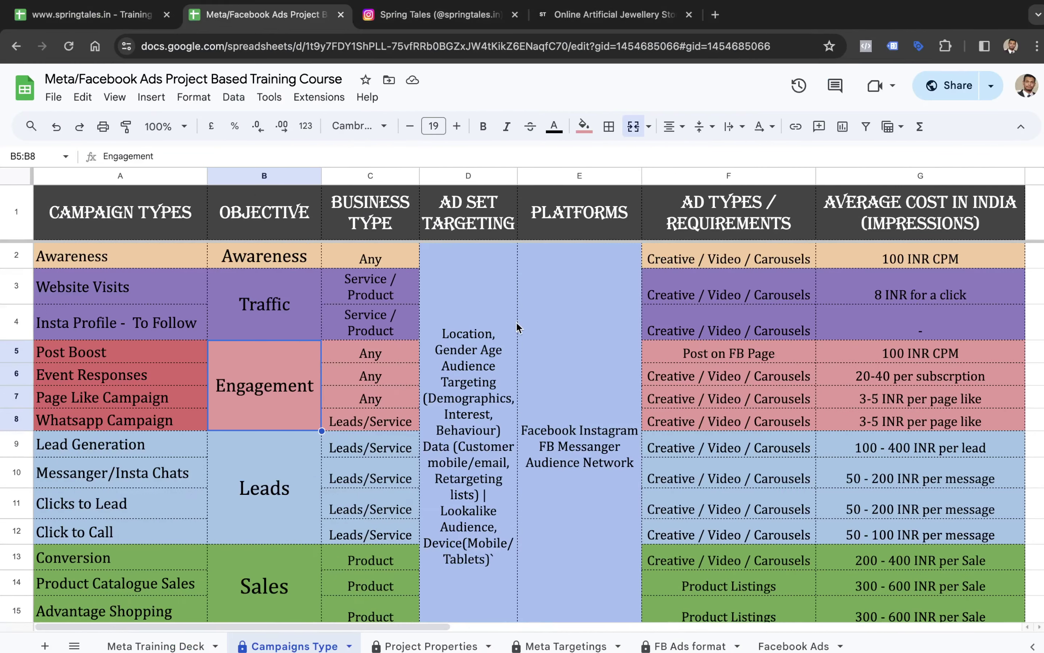
Check the targeting cell and Media Planning's Delhi/NCR females 18-34 audience, then open the store homepage
{"action": "left_click", "coordinate": [500, 283]}
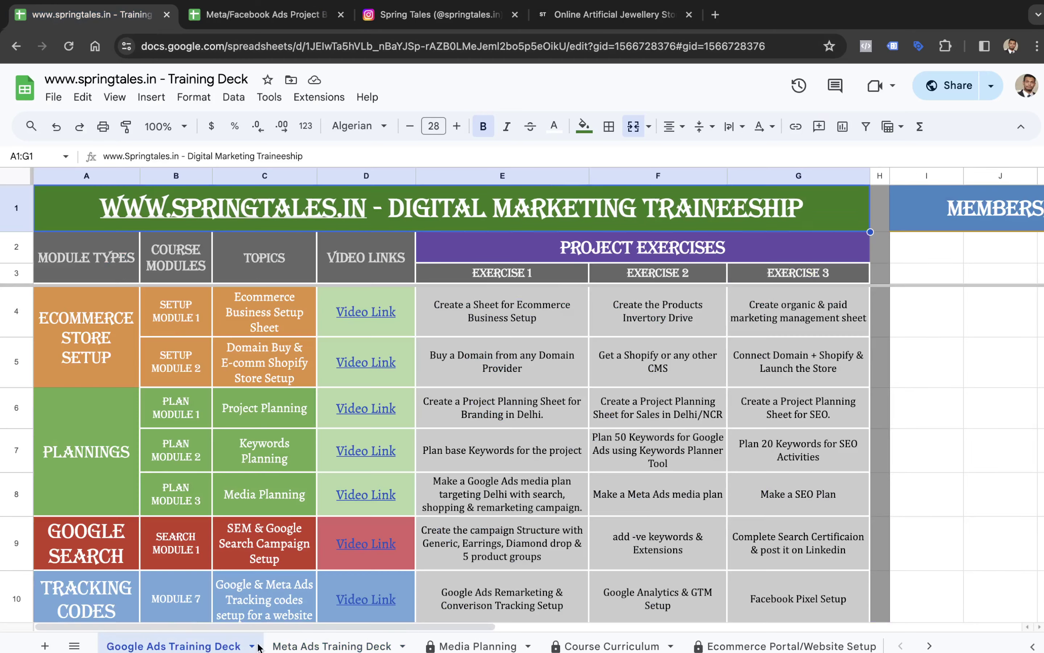
{"action": "left_click", "coordinate": [491, 647]}
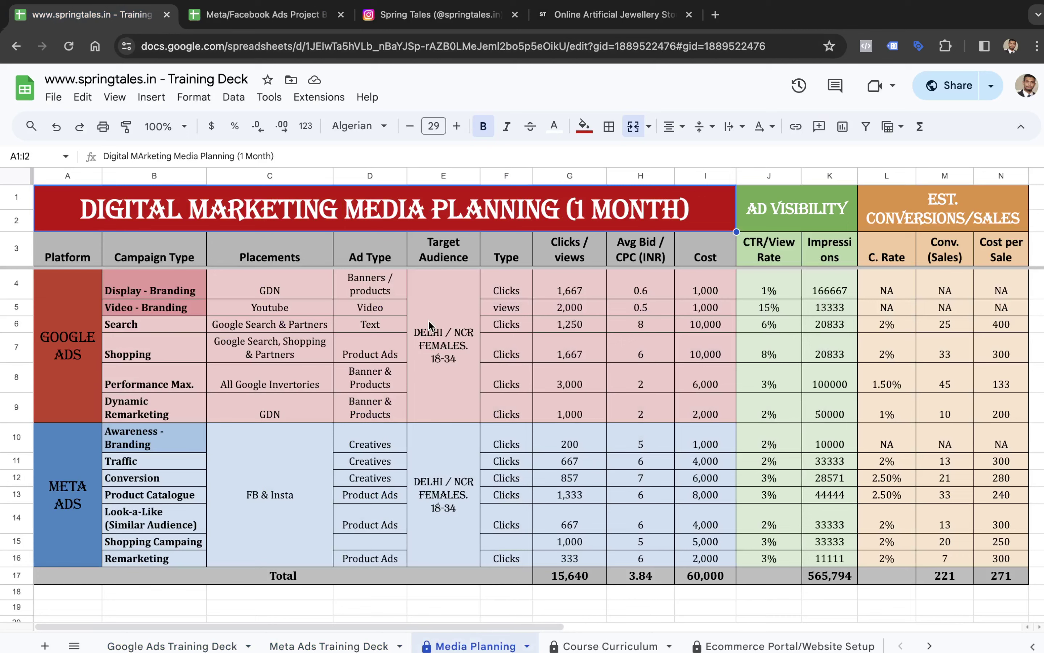
{"action": "left_click", "coordinate": [460, 372]}
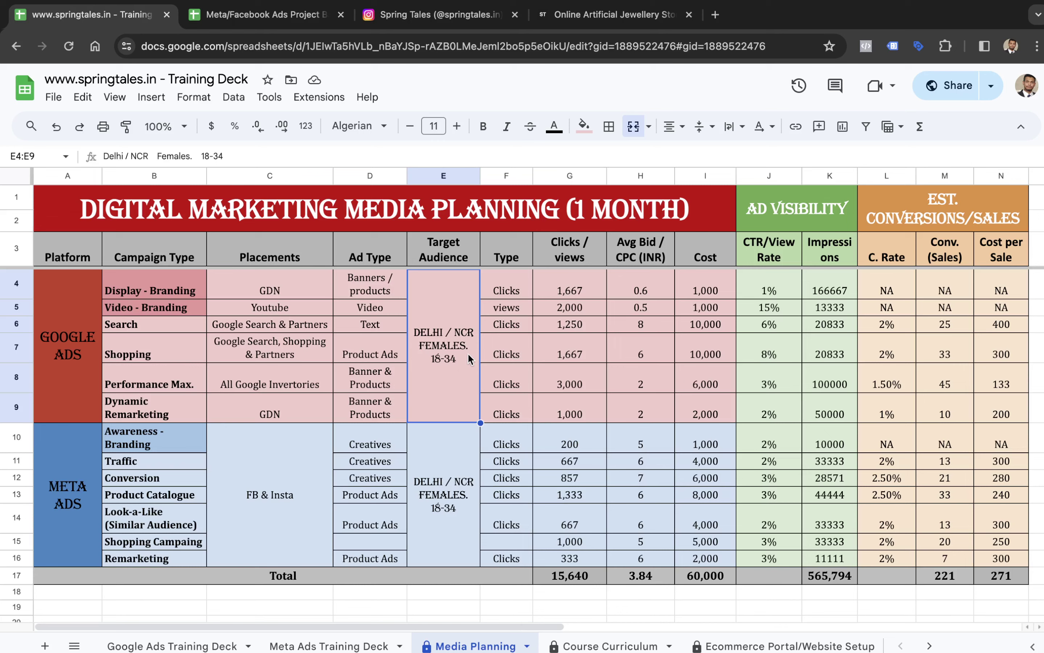
{"action": "left_click", "coordinate": [599, 16]}
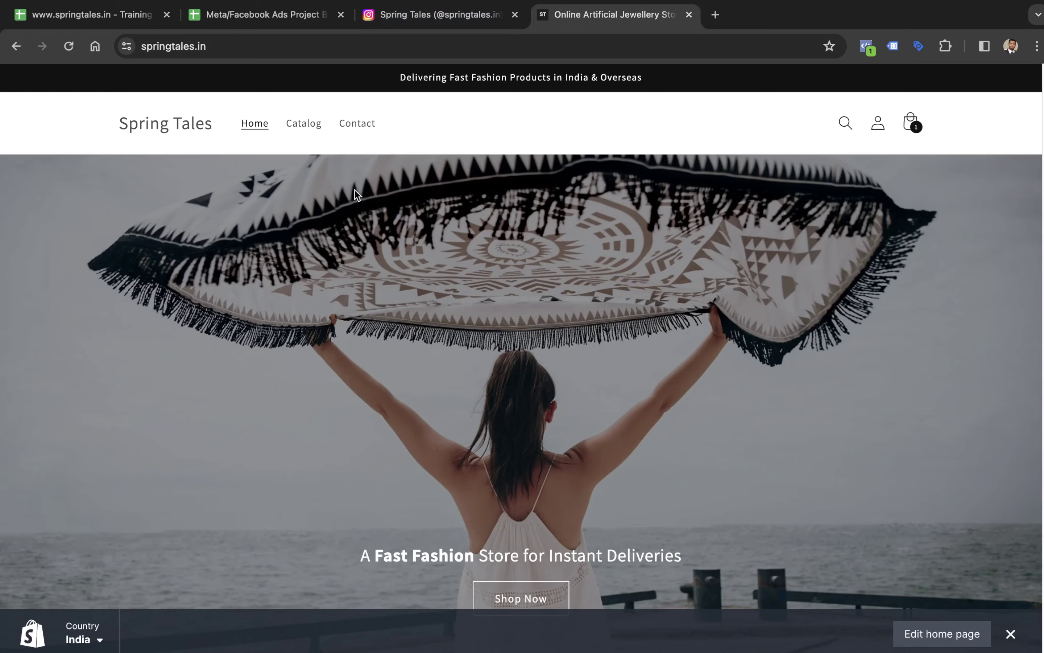
Scroll through the springtales.in Featured products: eight earrings priced Rs. 499.00 to Rs. 749.00
{"action": "scroll", "coordinate": [583, 261], "scroll_direction": "down", "scroll_amount": 5}
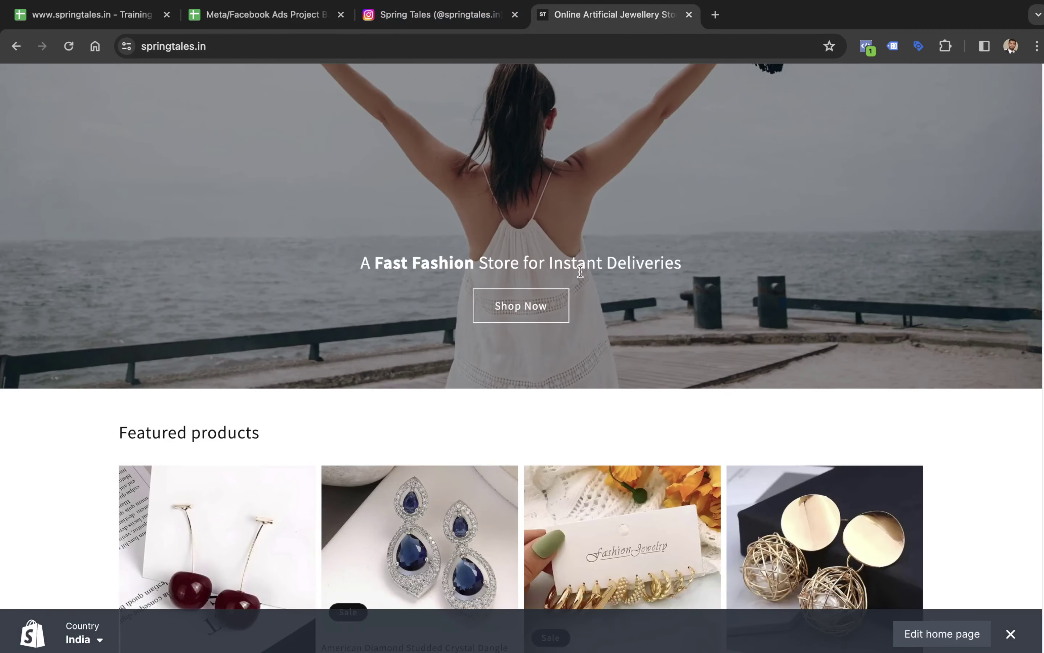
{"action": "scroll", "coordinate": [582, 282], "scroll_direction": "down", "scroll_amount": 10}
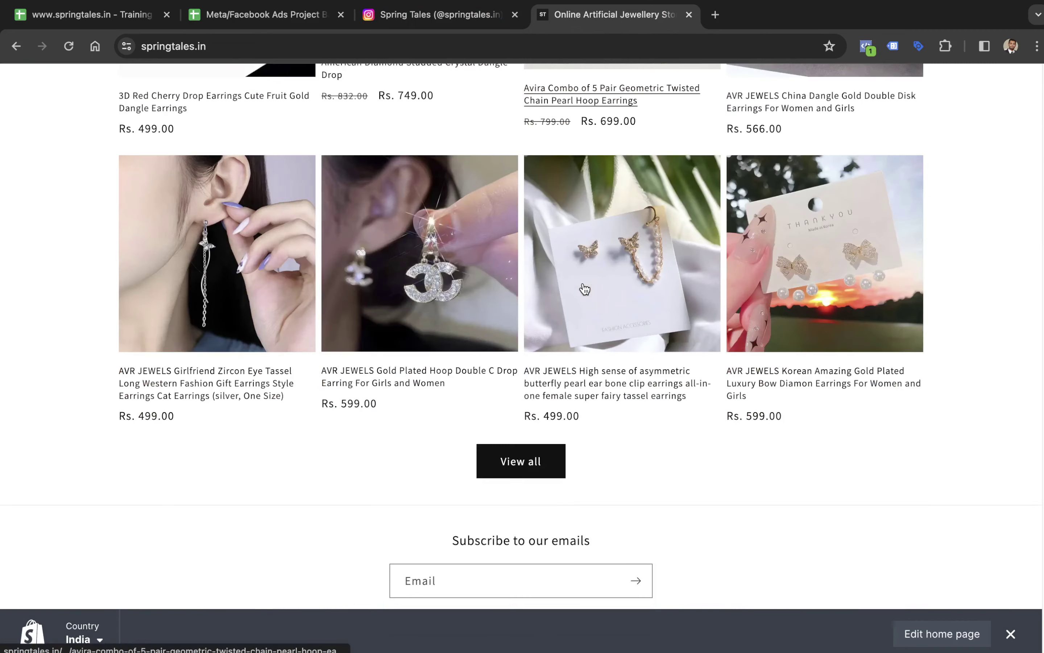
{"action": "scroll", "coordinate": [826, 293], "scroll_direction": "up", "scroll_amount": 5}
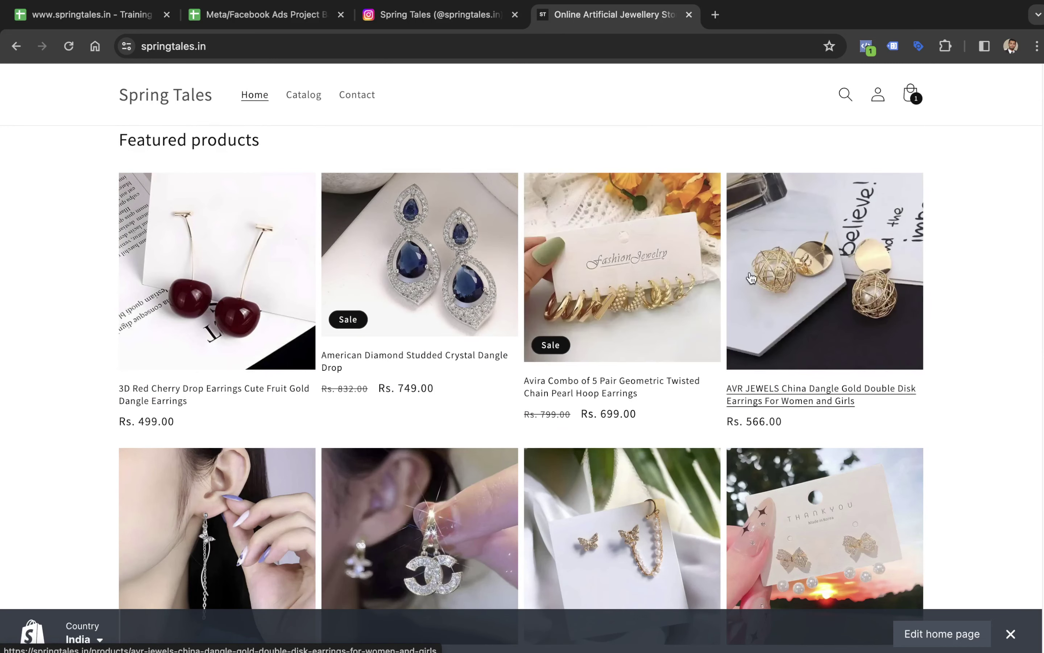
{"action": "scroll", "coordinate": [535, 383], "scroll_direction": "down", "scroll_amount": 5}
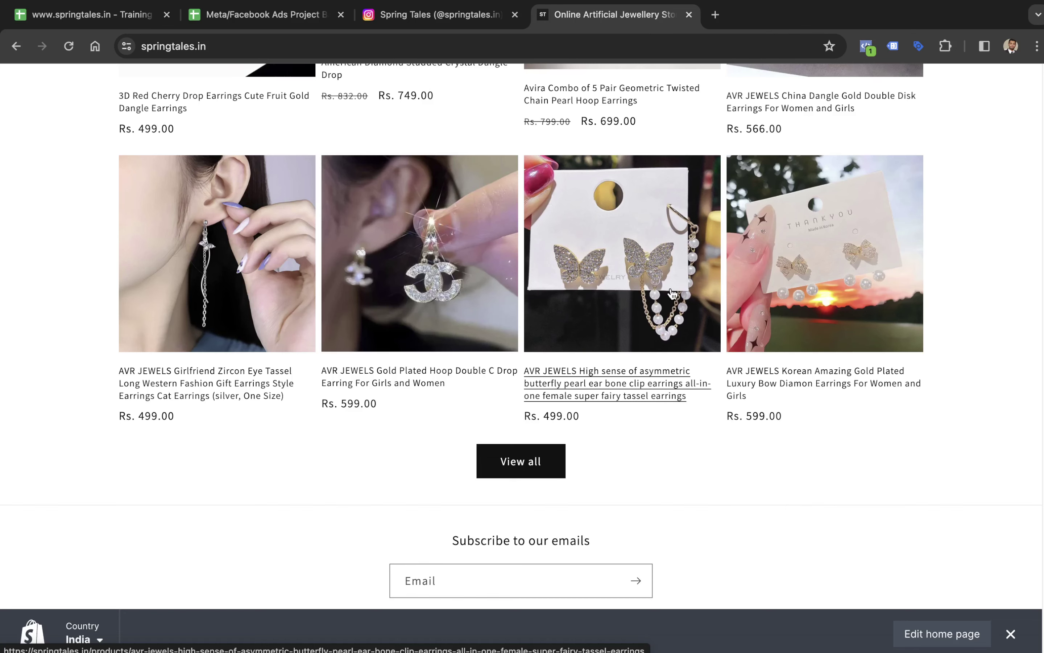
{"action": "scroll", "coordinate": [672, 294], "scroll_direction": "up", "scroll_amount": 5}
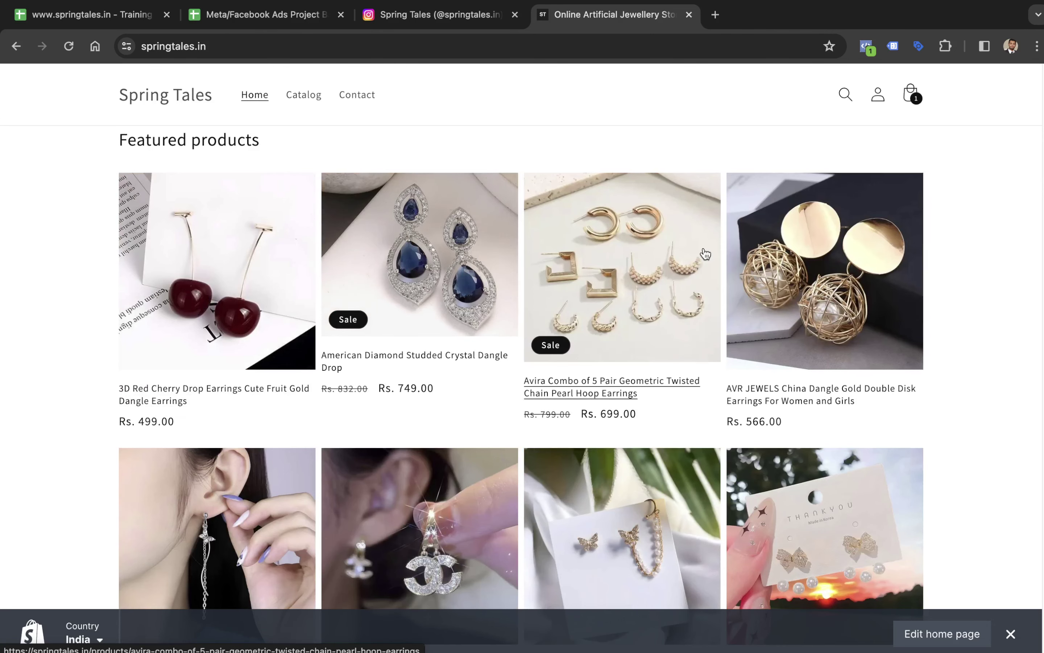
{"action": "scroll", "coordinate": [777, 294], "scroll_direction": "down", "scroll_amount": 3}
{"action": "scroll", "coordinate": [777, 294], "scroll_direction": "down", "scroll_amount": 1}
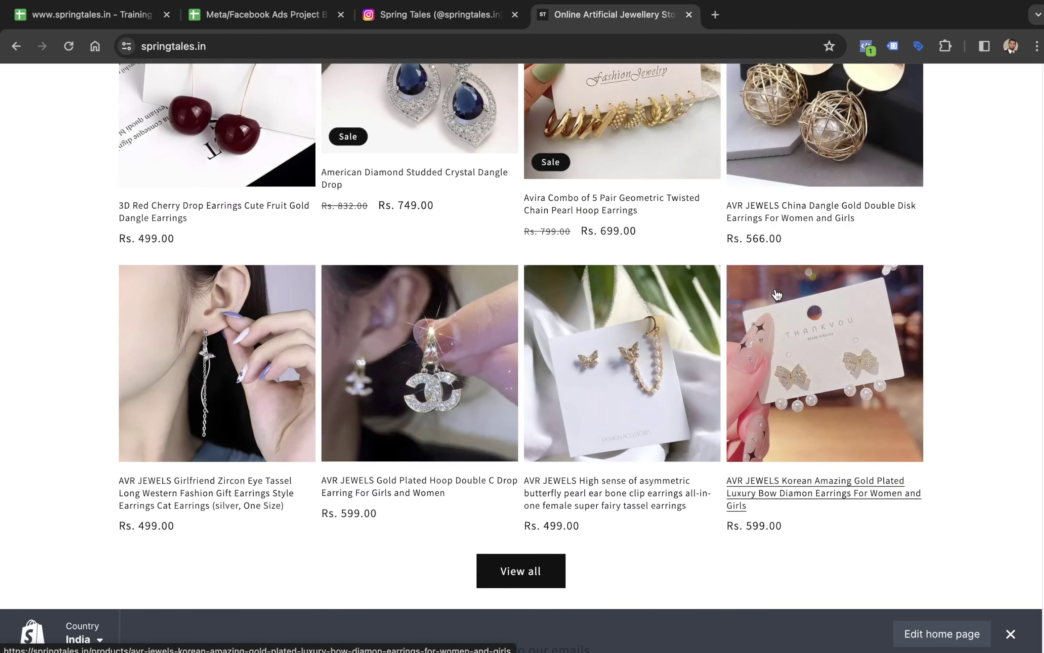
Go from the Meta/Facebook Ads course sheet to the springtales.in Training Deck, then back to Ads Manager
{"action": "left_click", "coordinate": [259, 15]}
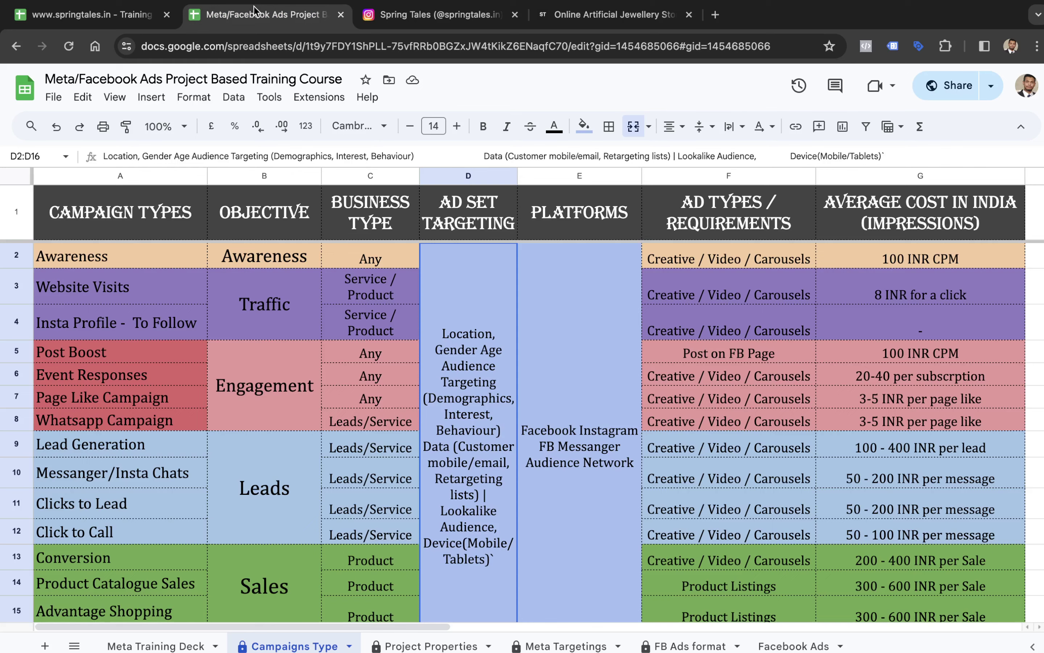
{"action": "left_click", "coordinate": [134, 16]}
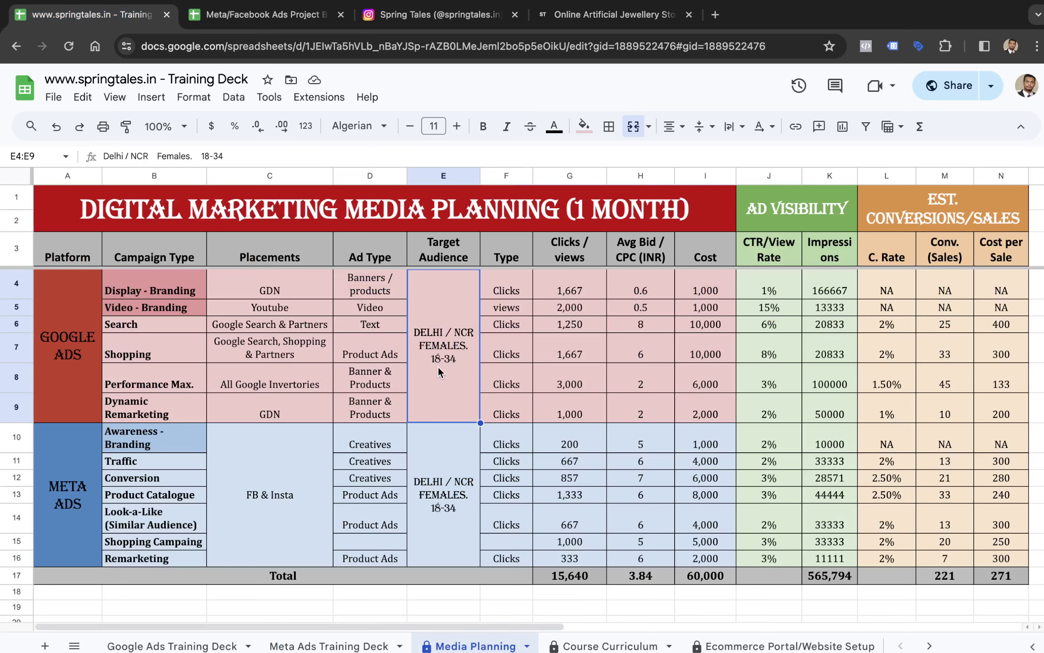
{"action": "key", "text": "ctrl+Right"}
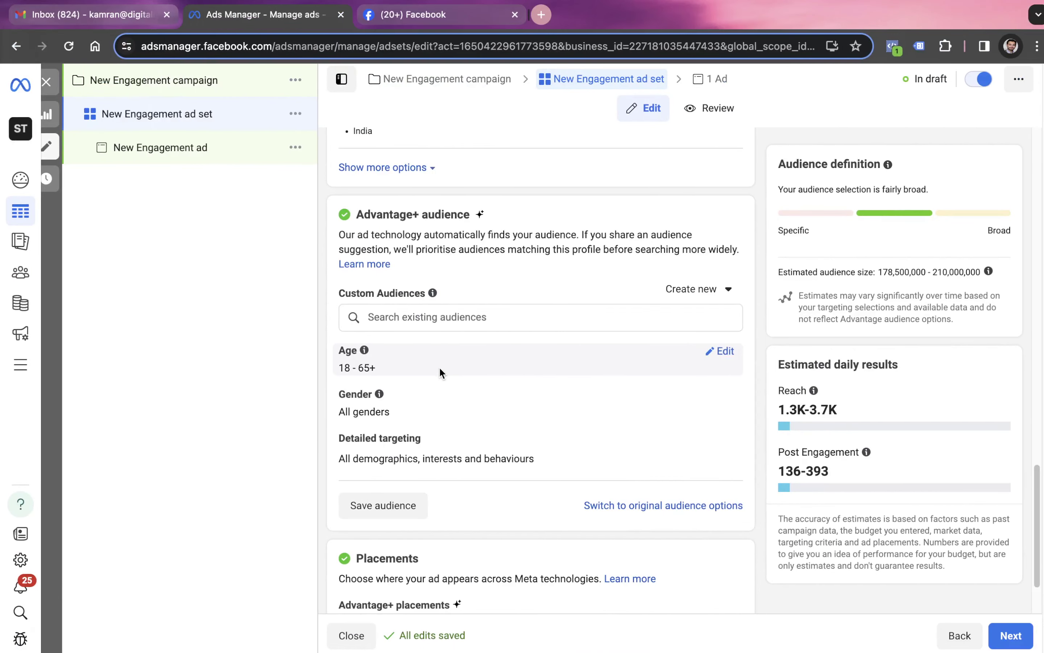
Set the audience age range to 18–34 and gender to Women
{"action": "left_click", "coordinate": [722, 351]}
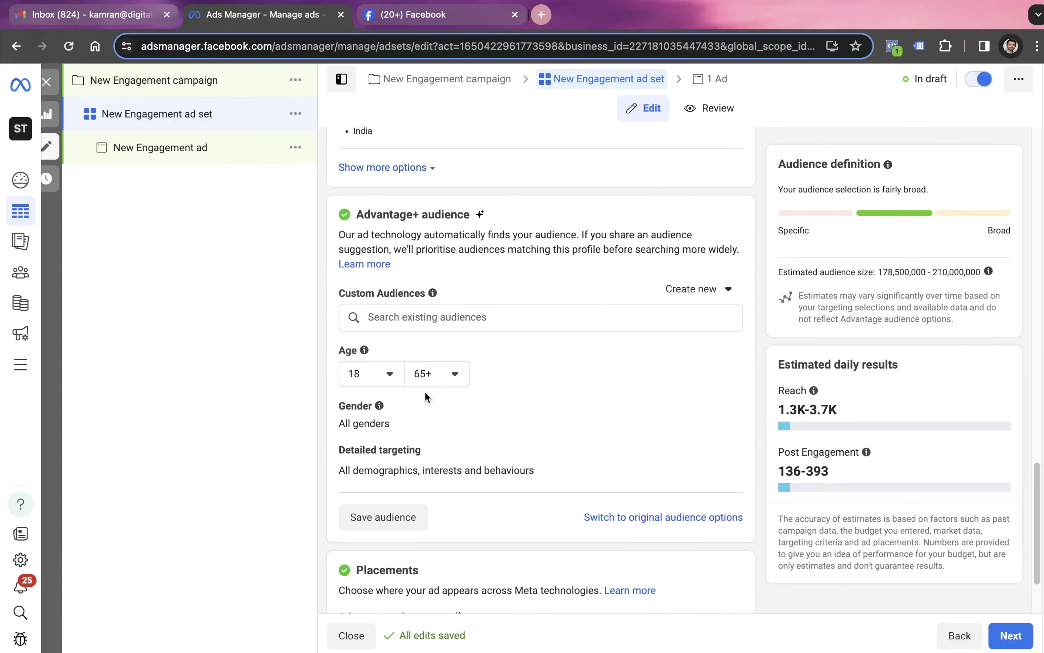
{"action": "left_click", "coordinate": [430, 374]}
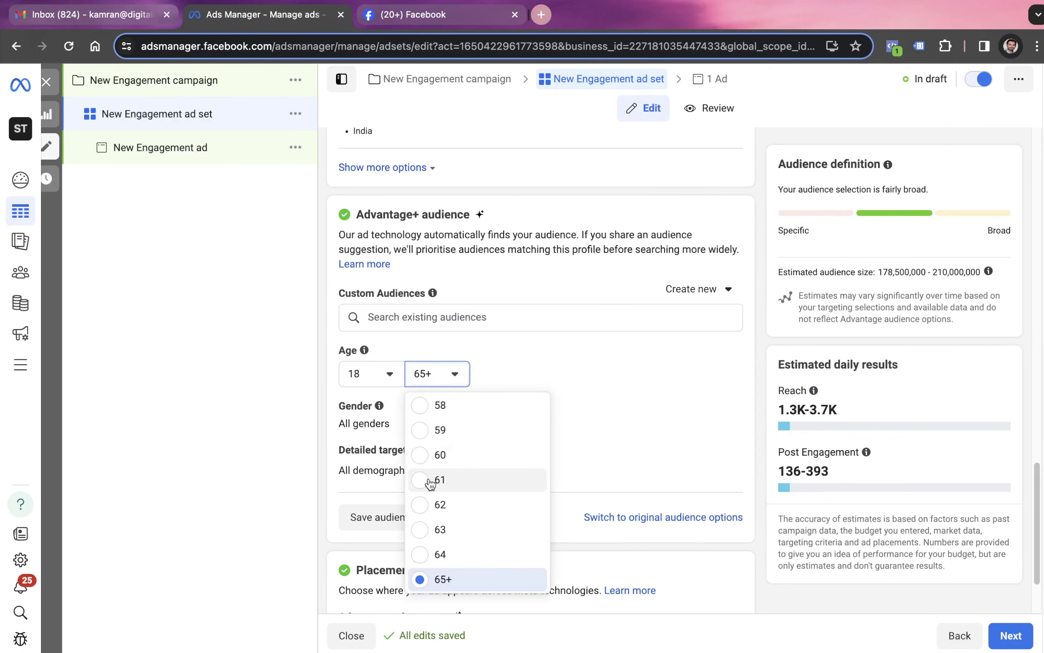
{"action": "scroll", "coordinate": [433, 453], "scroll_direction": "up", "scroll_amount": 6}
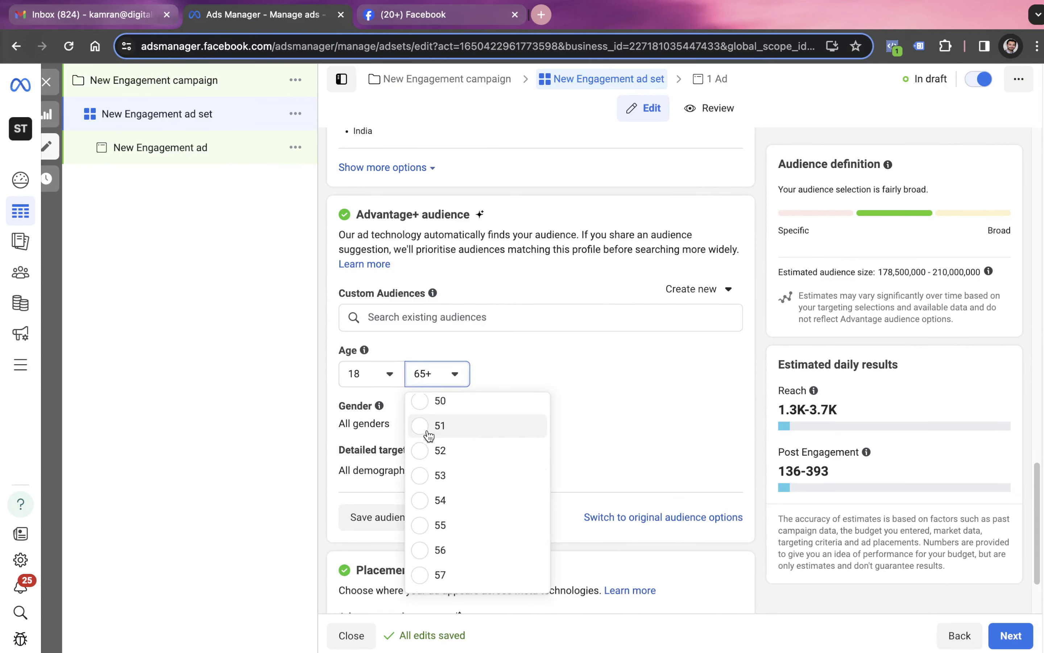
{"action": "scroll", "coordinate": [429, 435], "scroll_direction": "up", "scroll_amount": 8}
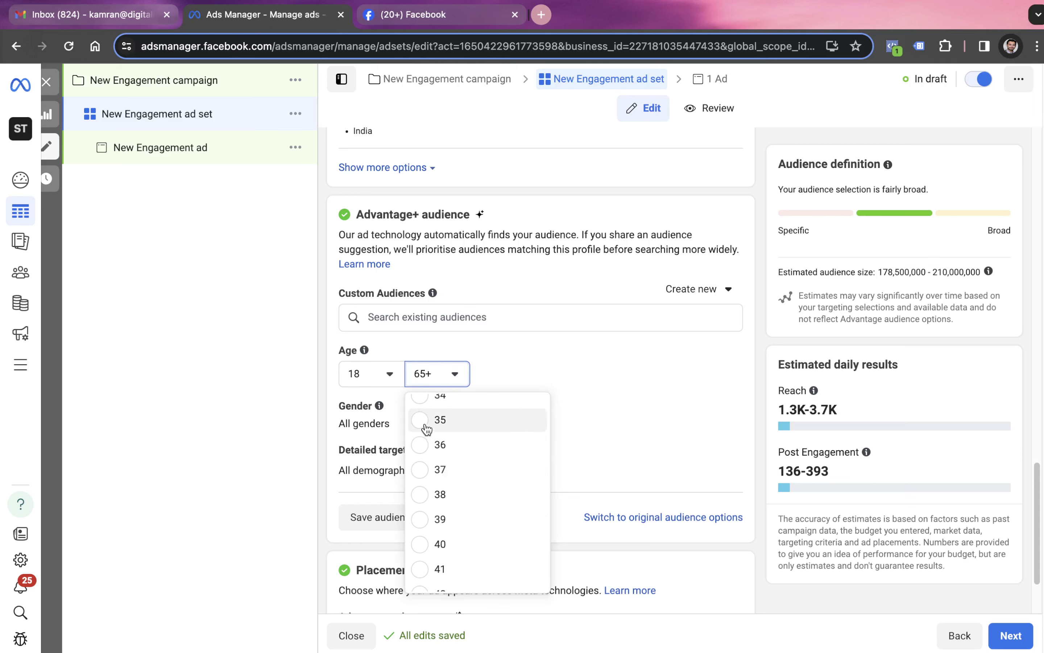
{"action": "left_click", "coordinate": [429, 402]}
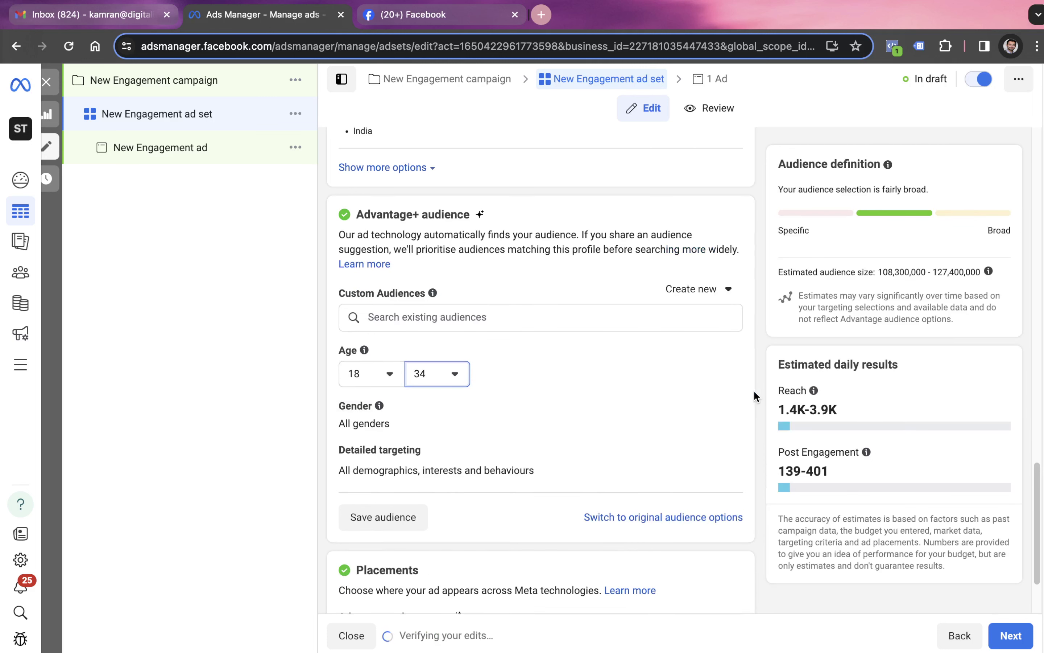
{"action": "left_click", "coordinate": [718, 407]}
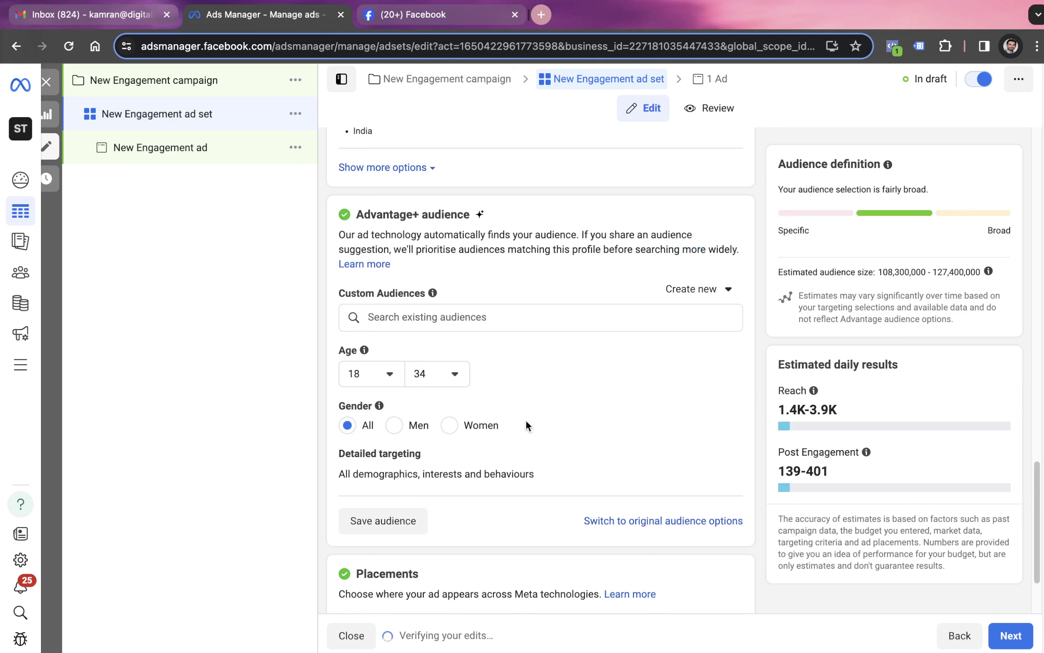
{"action": "left_click", "coordinate": [459, 426]}
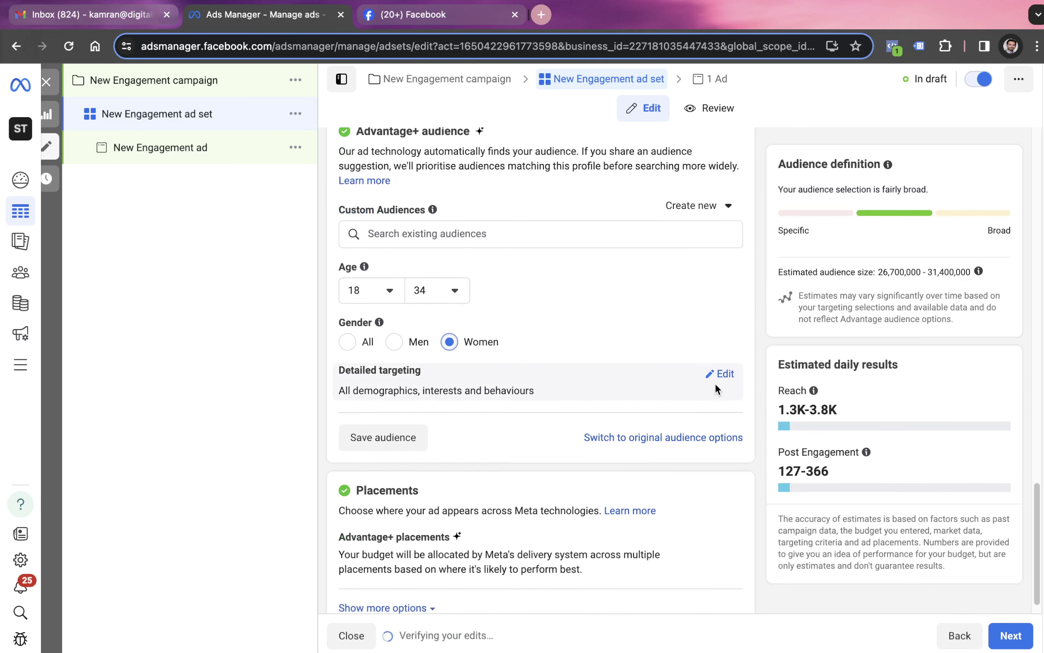
Search detailed targeting for 'jewelry' and add Jewelry employers
{"action": "left_click", "coordinate": [721, 374]}
{"action": "left_click", "coordinate": [530, 410]}
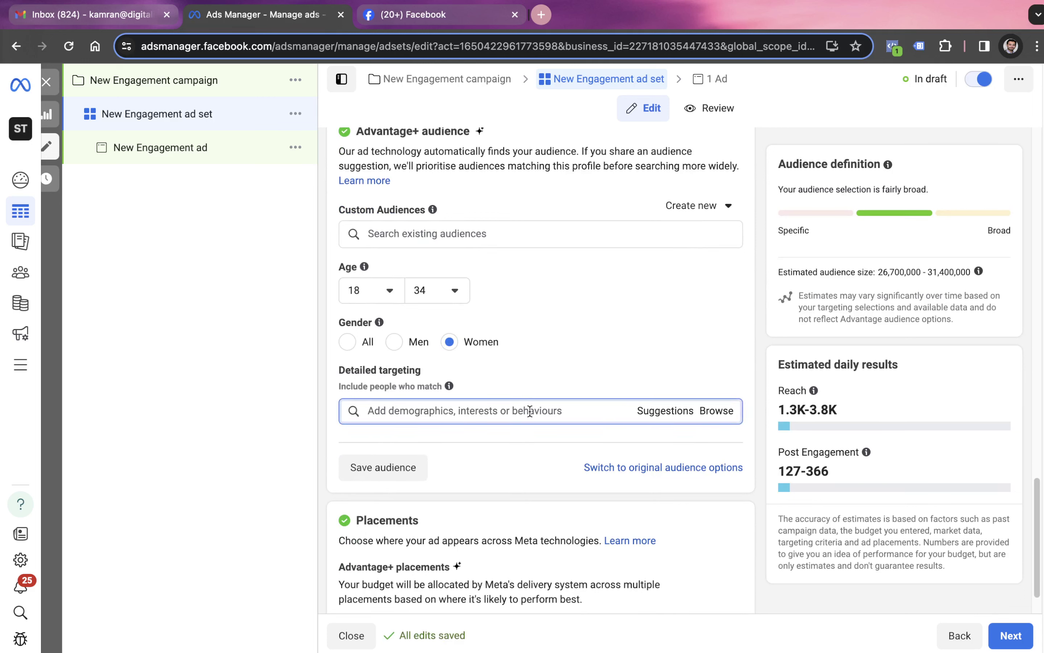
{"action": "type", "text": "jewe"}
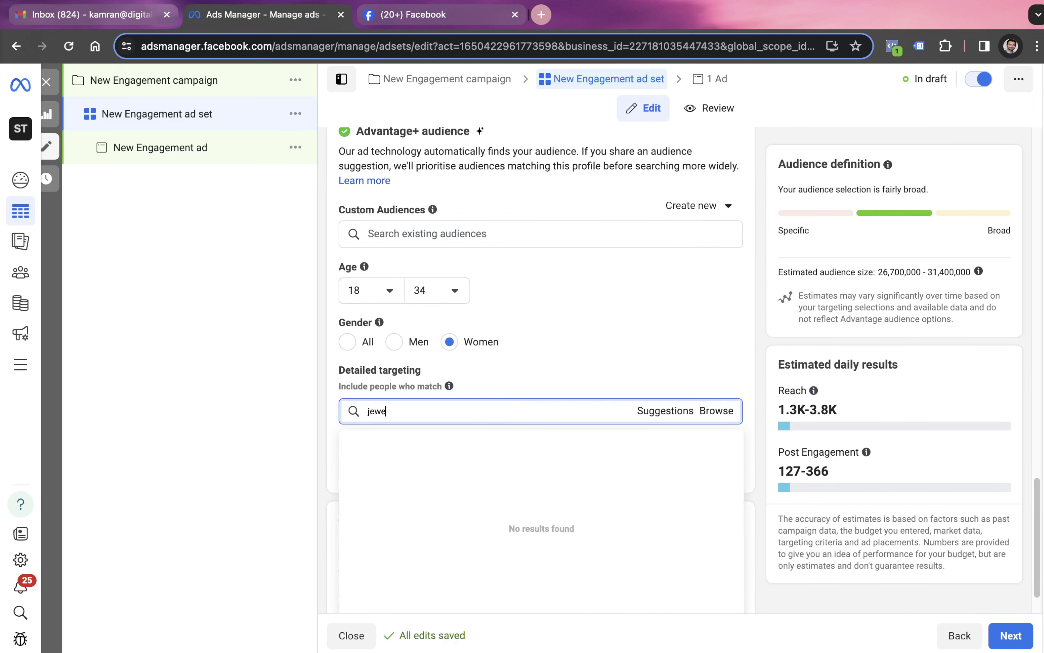
{"action": "type", "text": "lry"}
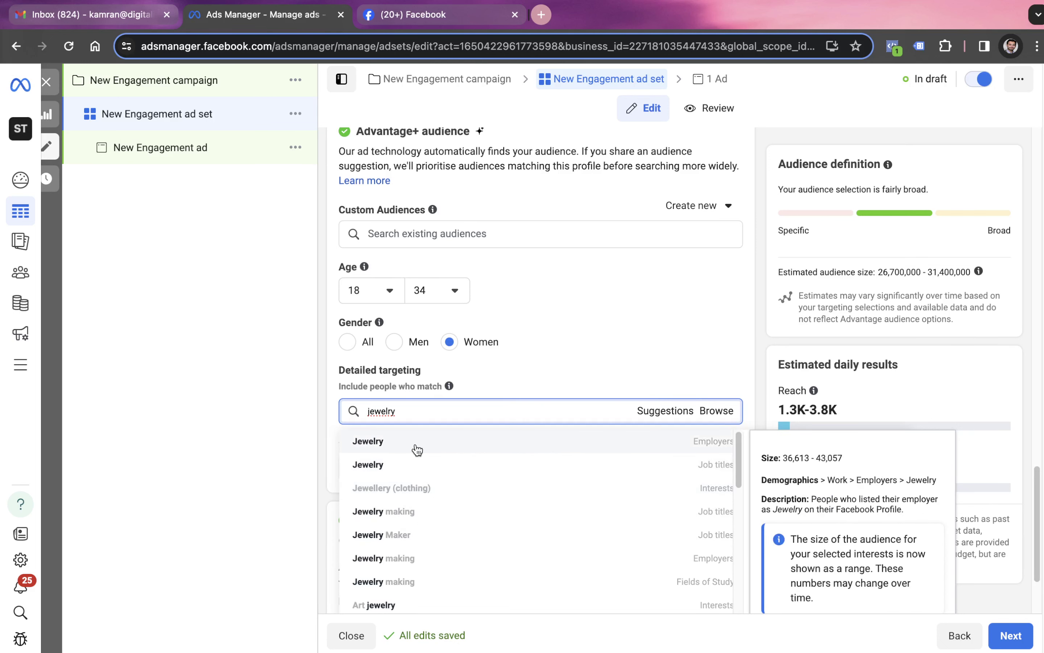
{"action": "key", "text": "Return"}
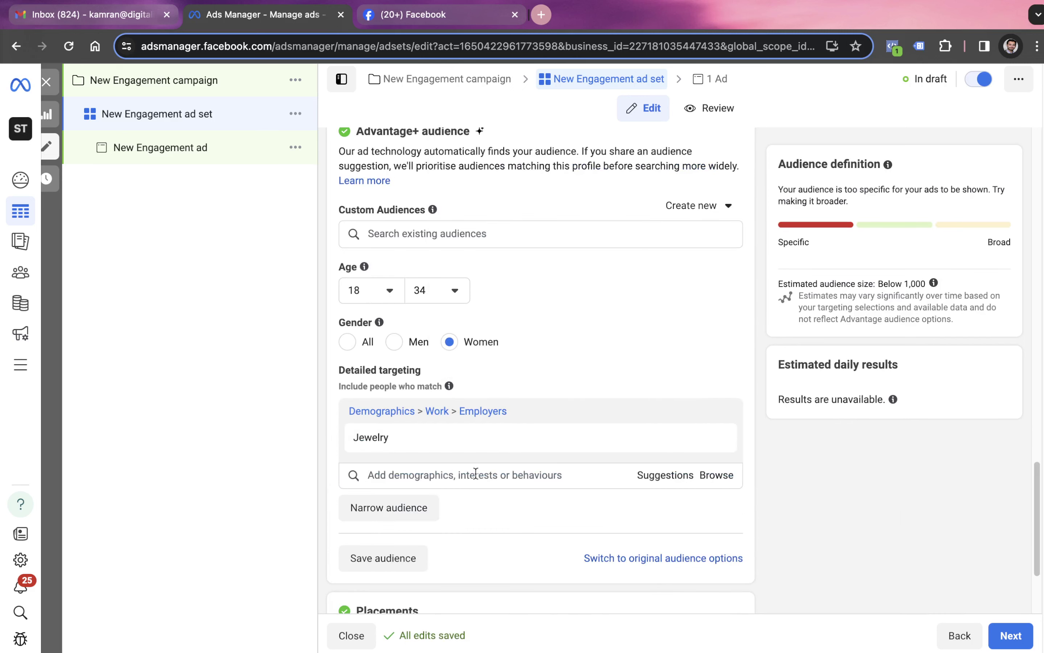
Add the Necklace, Ring, Earring and Wedding ring interests from the suggestions
{"action": "left_click", "coordinate": [651, 475]}
{"action": "scroll", "coordinate": [474, 430], "scroll_direction": "down", "scroll_amount": 3}
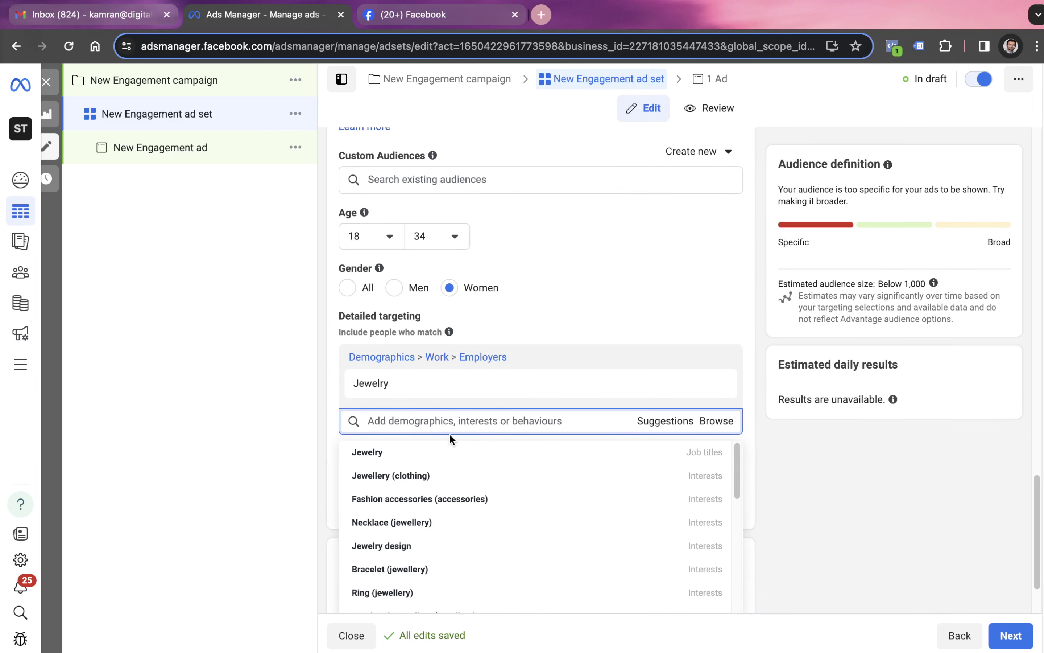
{"action": "scroll", "coordinate": [431, 483], "scroll_direction": "down", "scroll_amount": 2}
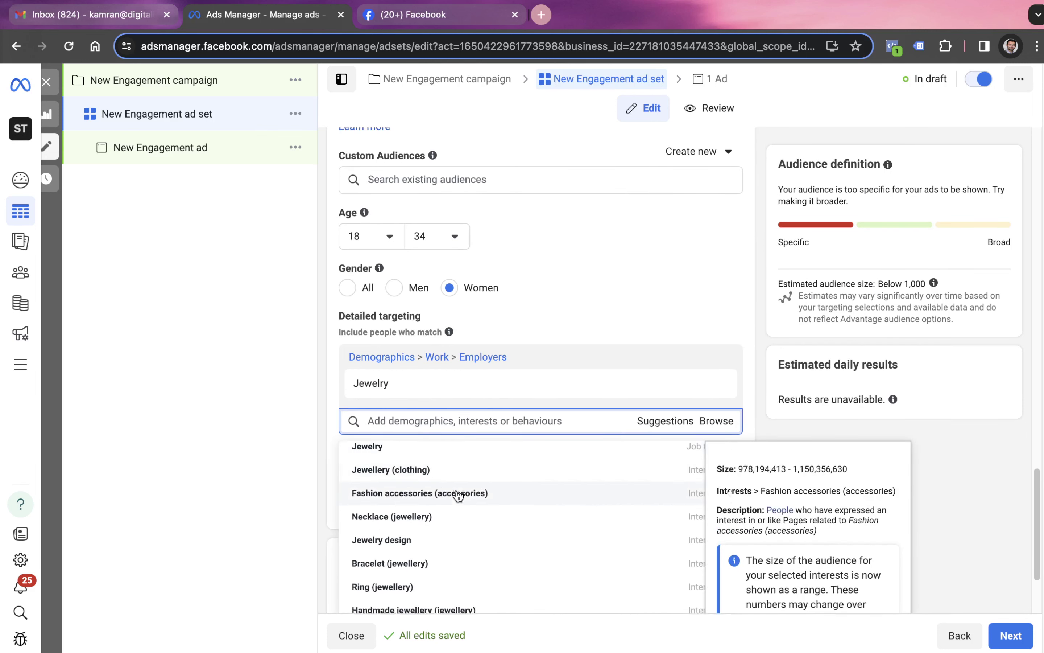
{"action": "left_click", "coordinate": [425, 484]}
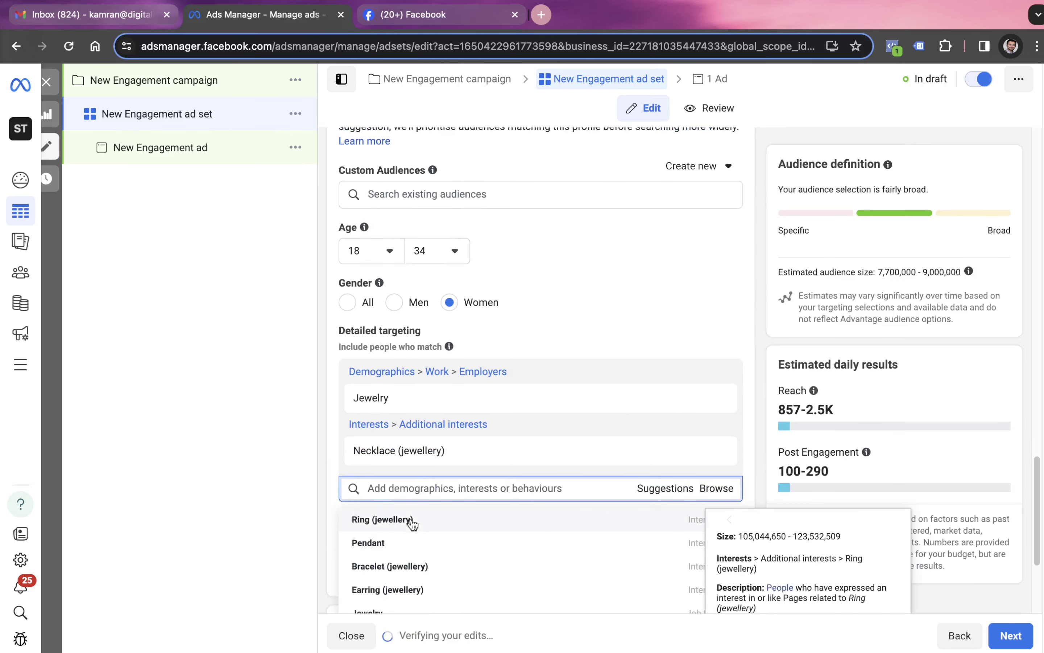
{"action": "left_click", "coordinate": [414, 520]}
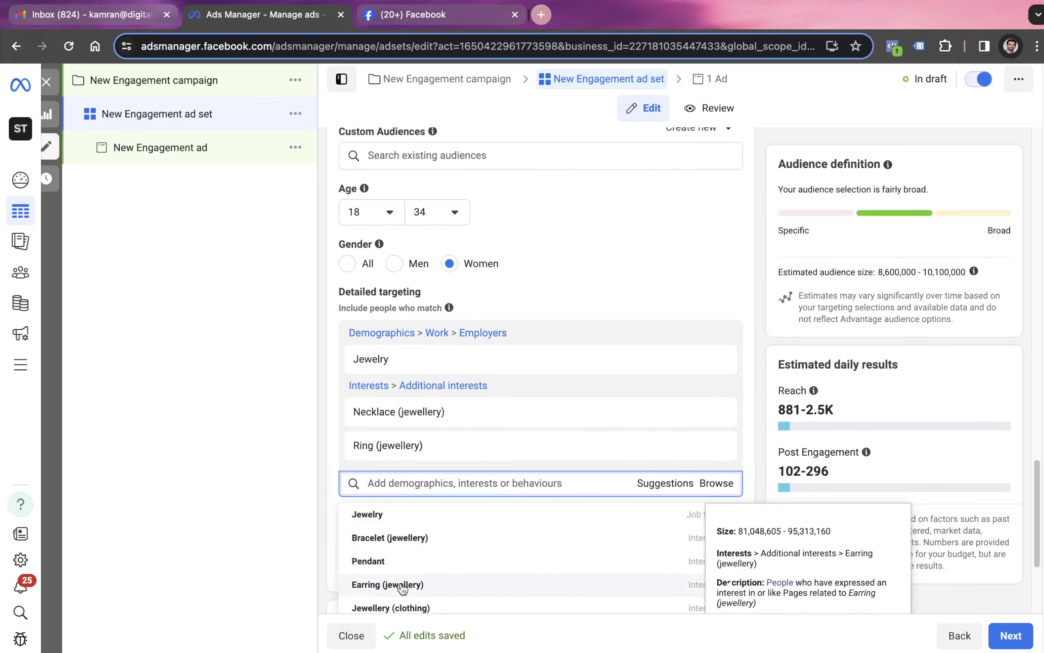
{"action": "left_click", "coordinate": [402, 586]}
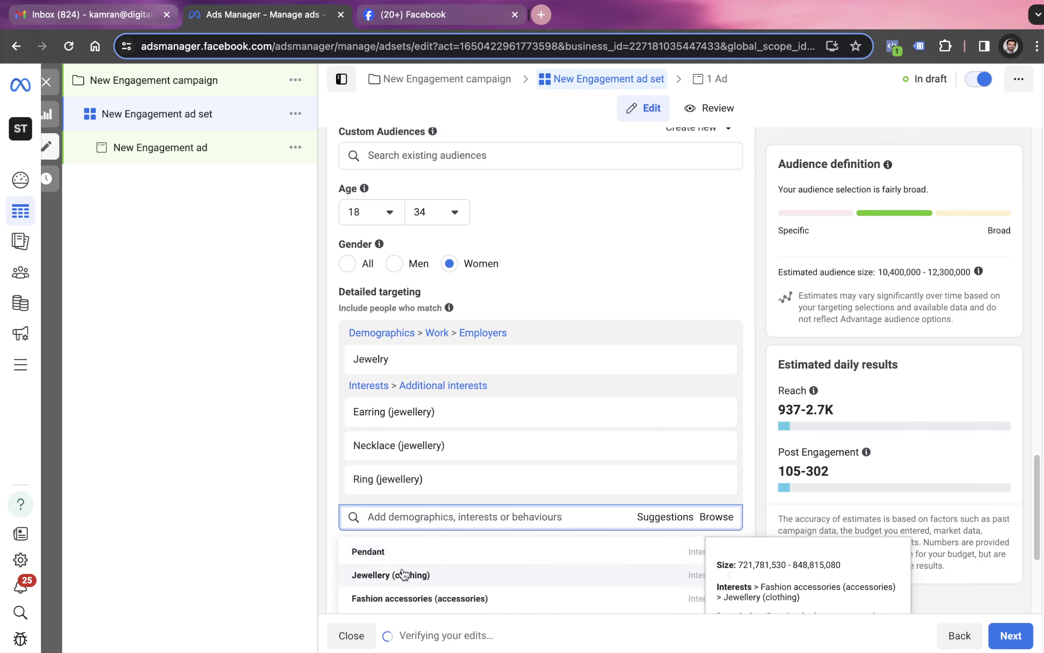
{"action": "scroll", "coordinate": [406, 584], "scroll_direction": "down", "scroll_amount": 2}
{"action": "scroll", "coordinate": [410, 589], "scroll_direction": "up", "scroll_amount": 1}
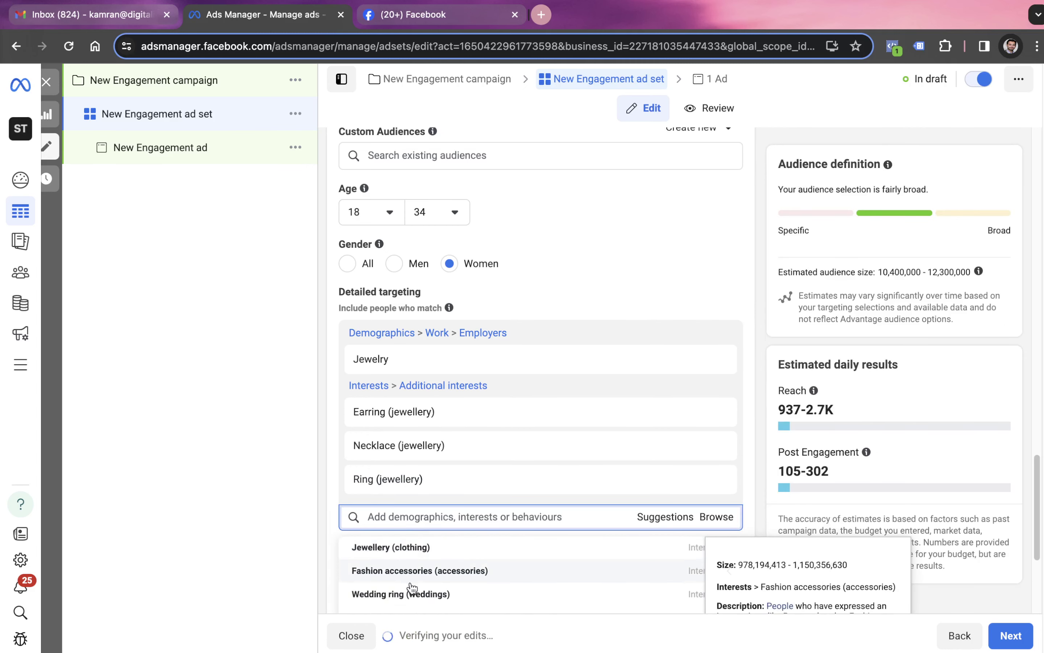
{"action": "left_click", "coordinate": [413, 587]}
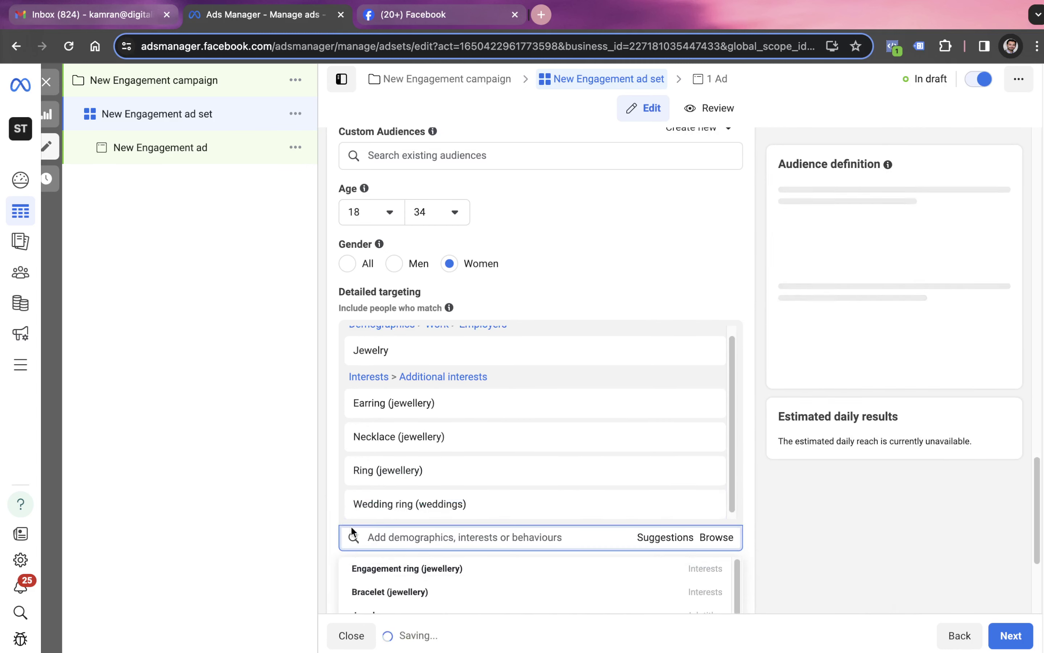
{"action": "left_click", "coordinate": [198, 526]}
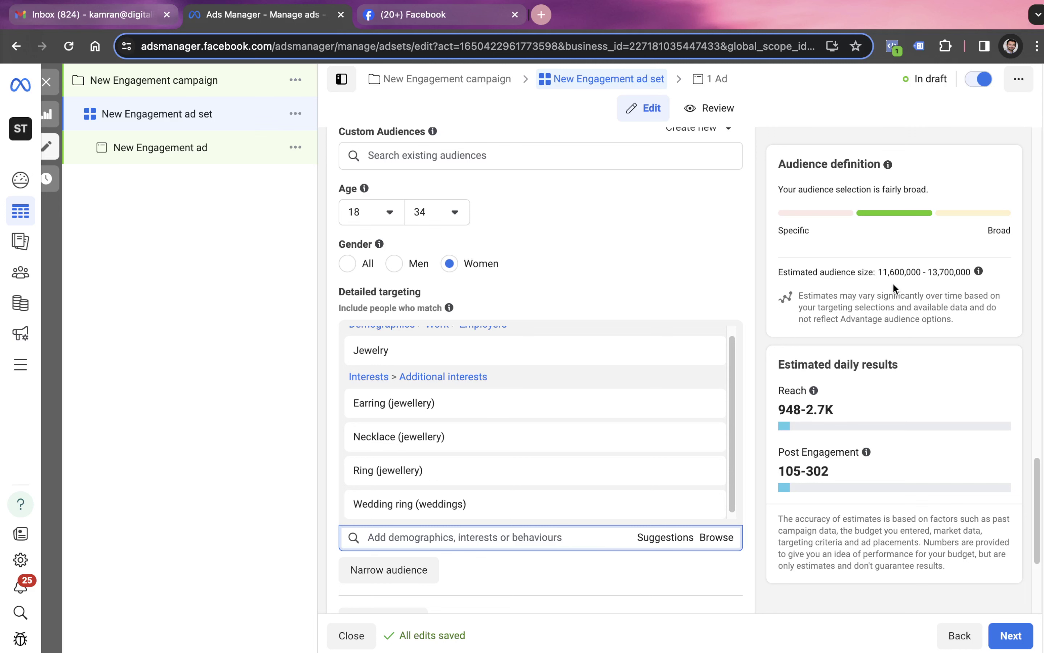
Switch placements to Manual and untick Facebook, leaving Instagram as the only platform
{"action": "scroll", "coordinate": [512, 574], "scroll_direction": "down", "scroll_amount": 5}
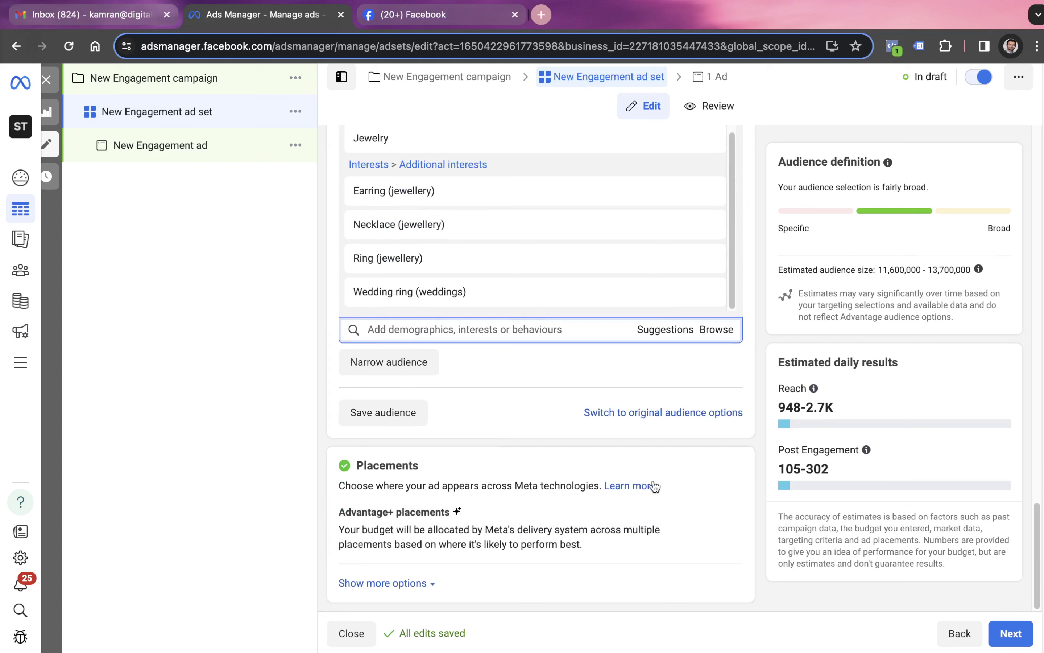
{"action": "left_click", "coordinate": [724, 517]}
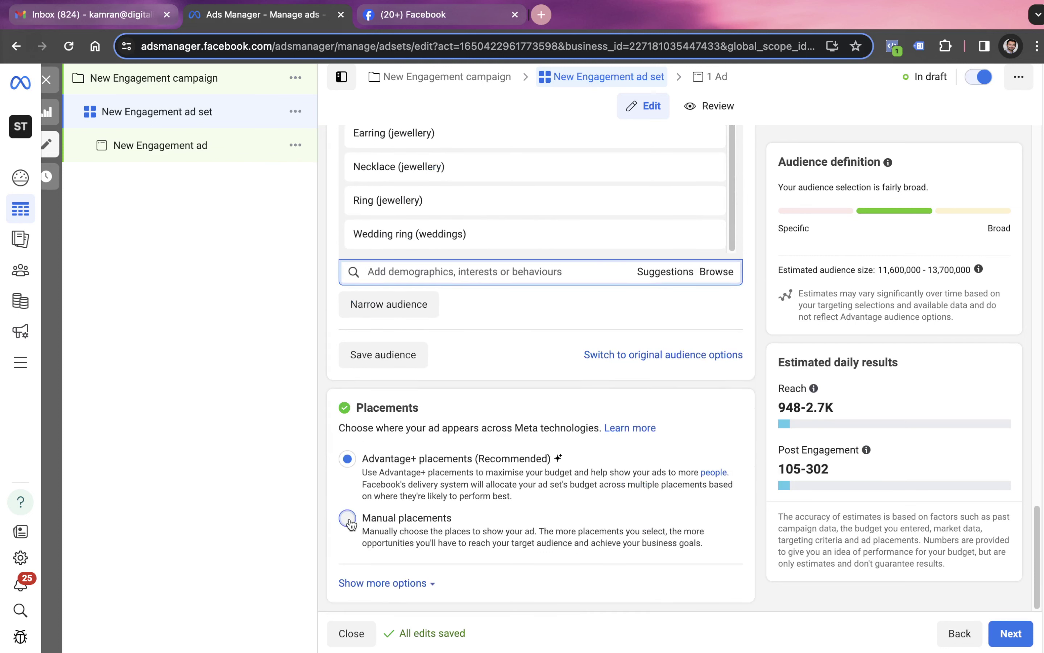
{"action": "left_click", "coordinate": [348, 519]}
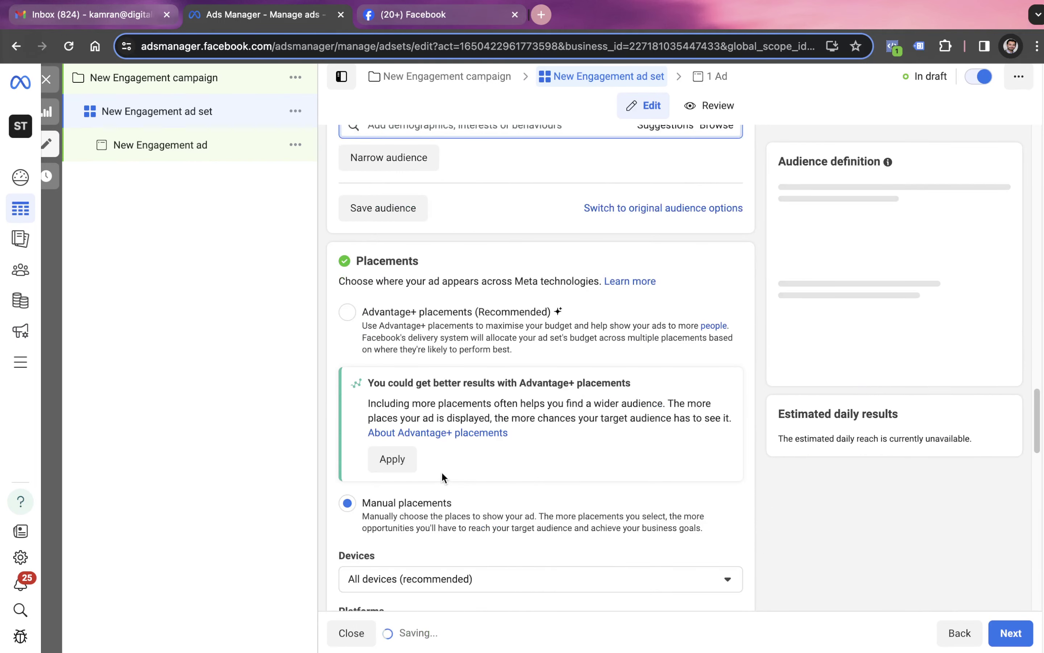
{"action": "scroll", "coordinate": [444, 477], "scroll_direction": "down", "scroll_amount": 4}
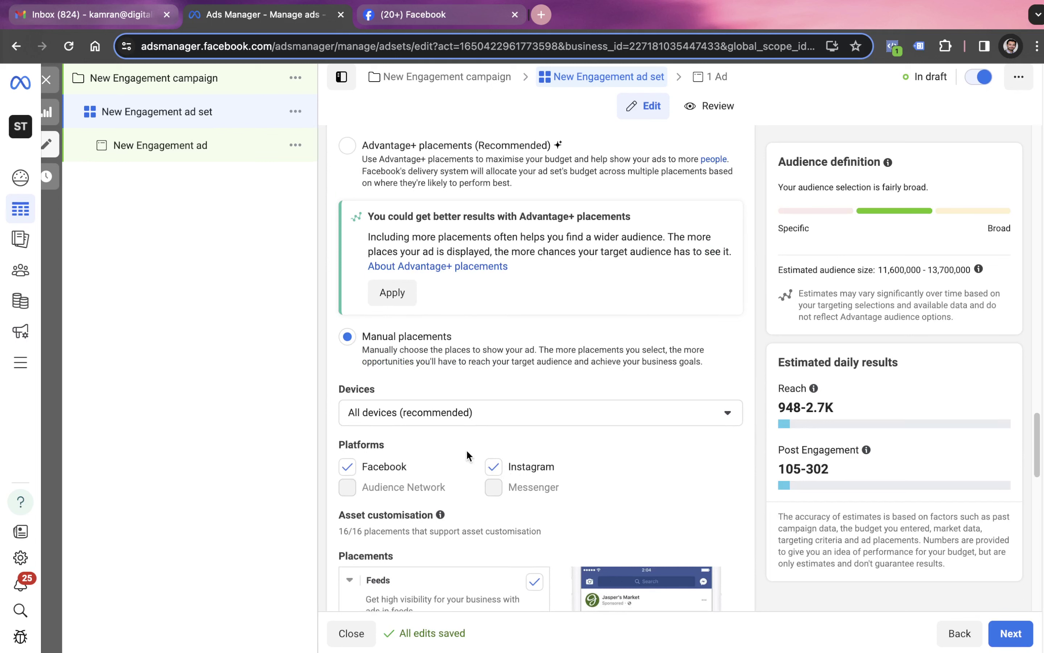
{"action": "left_click", "coordinate": [348, 466]}
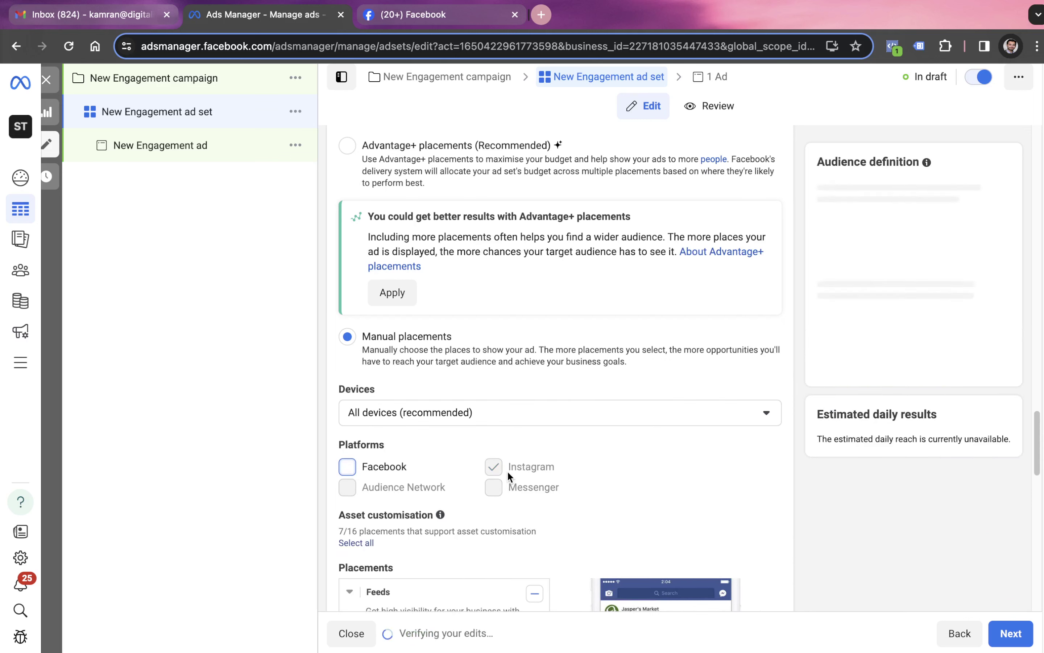
Expand the additional placement options further down the ad set form
{"action": "scroll", "coordinate": [507, 470], "scroll_direction": "down", "scroll_amount": 5}
{"action": "scroll", "coordinate": [507, 469], "scroll_direction": "down", "scroll_amount": 3}
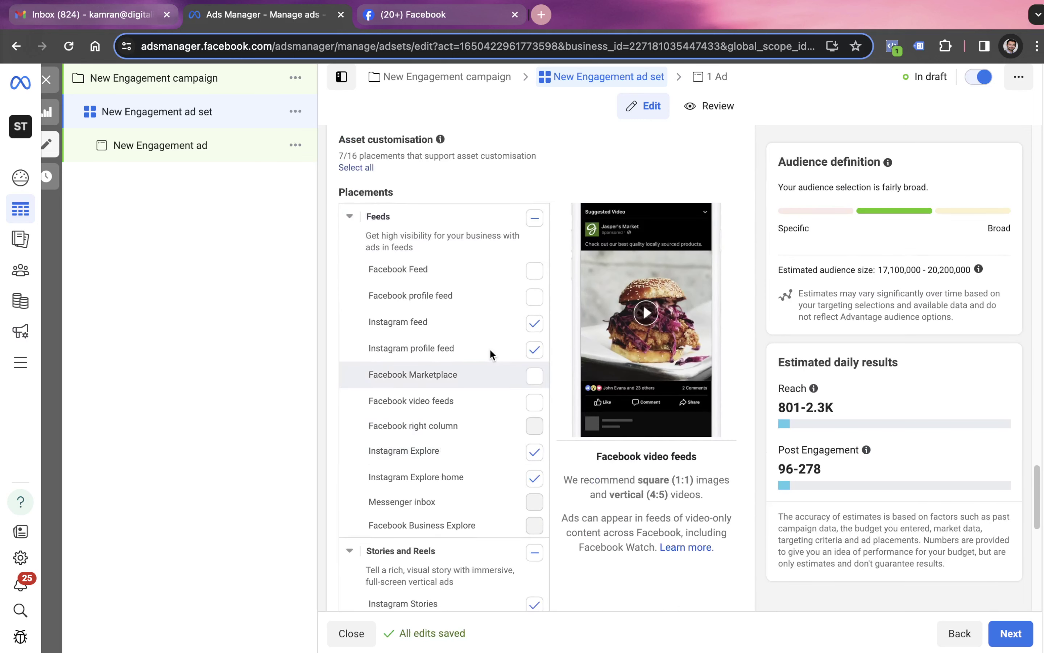
{"action": "scroll", "coordinate": [489, 348], "scroll_direction": "down", "scroll_amount": 3}
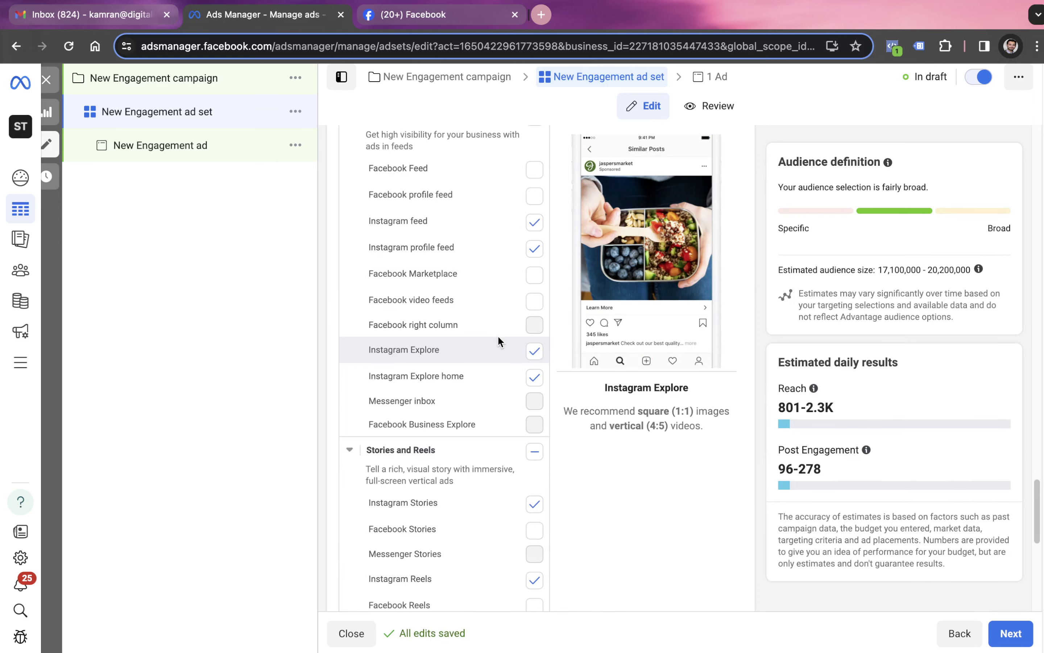
{"action": "scroll", "coordinate": [498, 337], "scroll_direction": "down", "scroll_amount": 10}
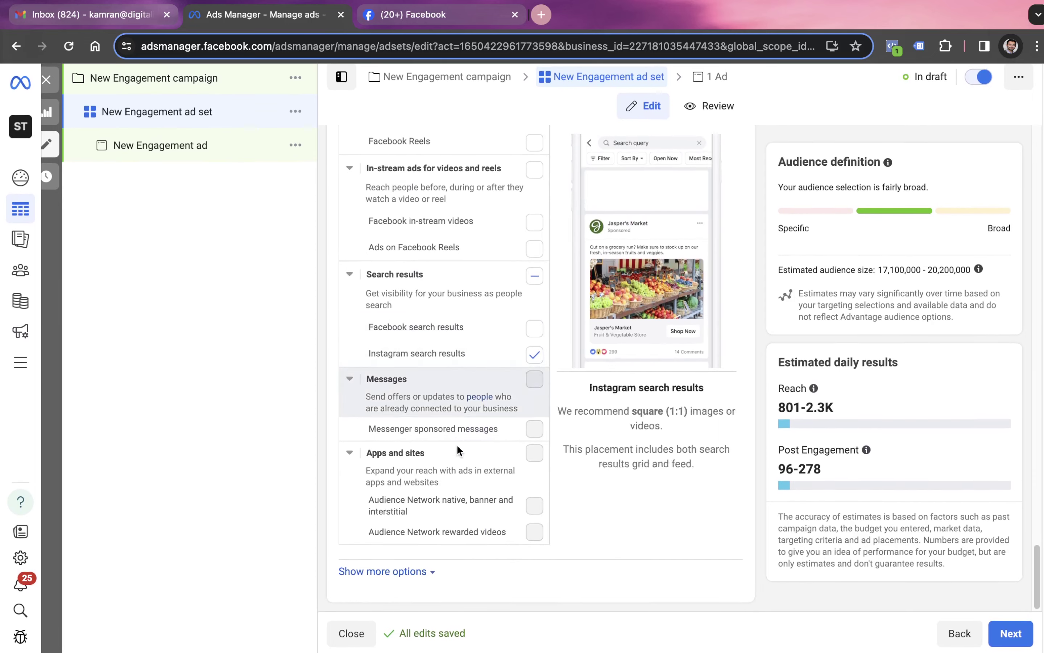
{"action": "left_click", "coordinate": [431, 572]}
{"action": "scroll", "coordinate": [449, 518], "scroll_direction": "down", "scroll_amount": 3}
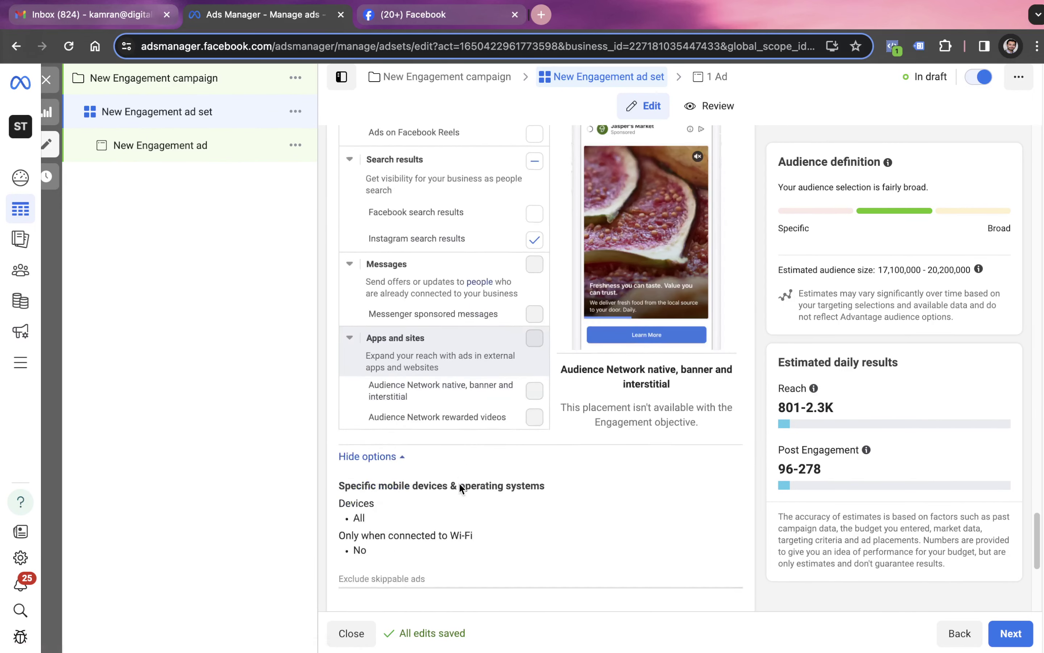
{"action": "scroll", "coordinate": [458, 482], "scroll_direction": "down", "scroll_amount": 5}
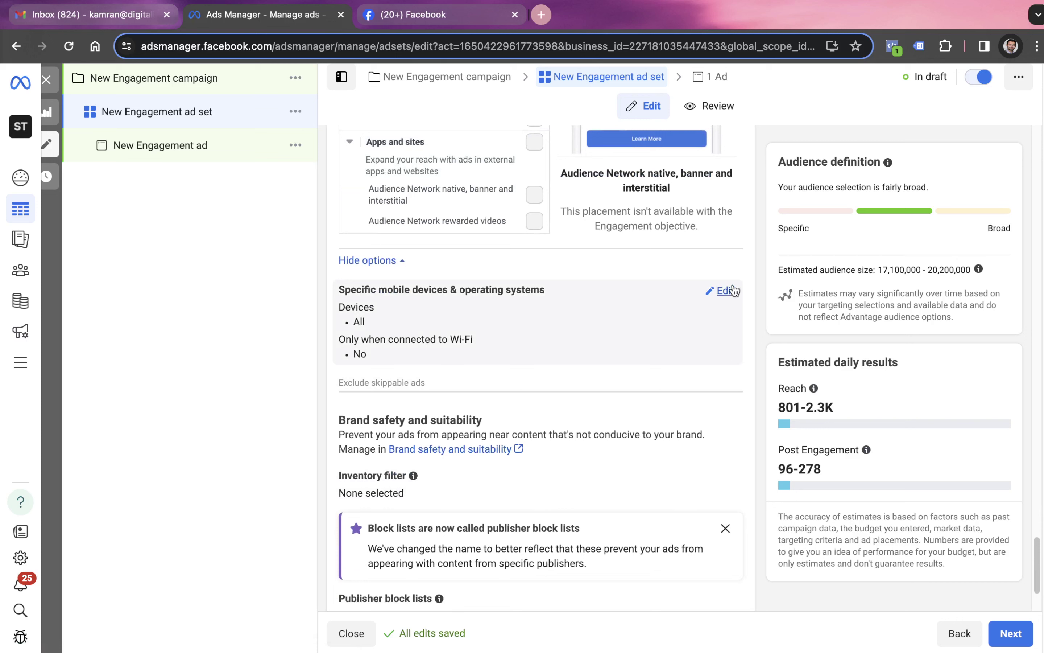
Try Android-only and iOS-only device targeting, then settle on All mobile devices
{"action": "left_click", "coordinate": [733, 291]}
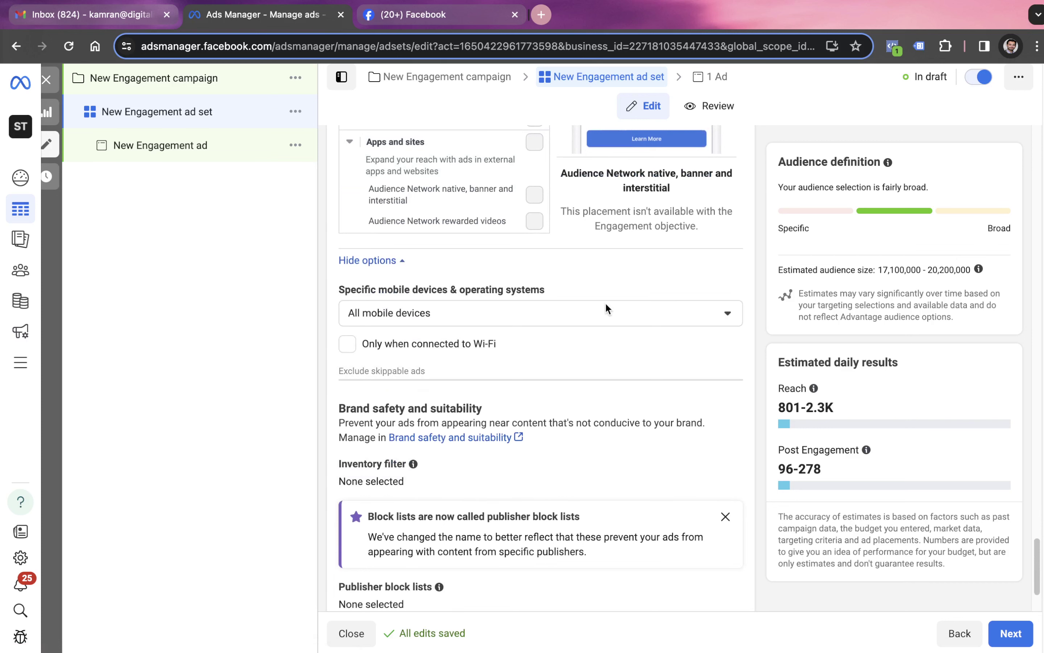
{"action": "left_click", "coordinate": [586, 322]}
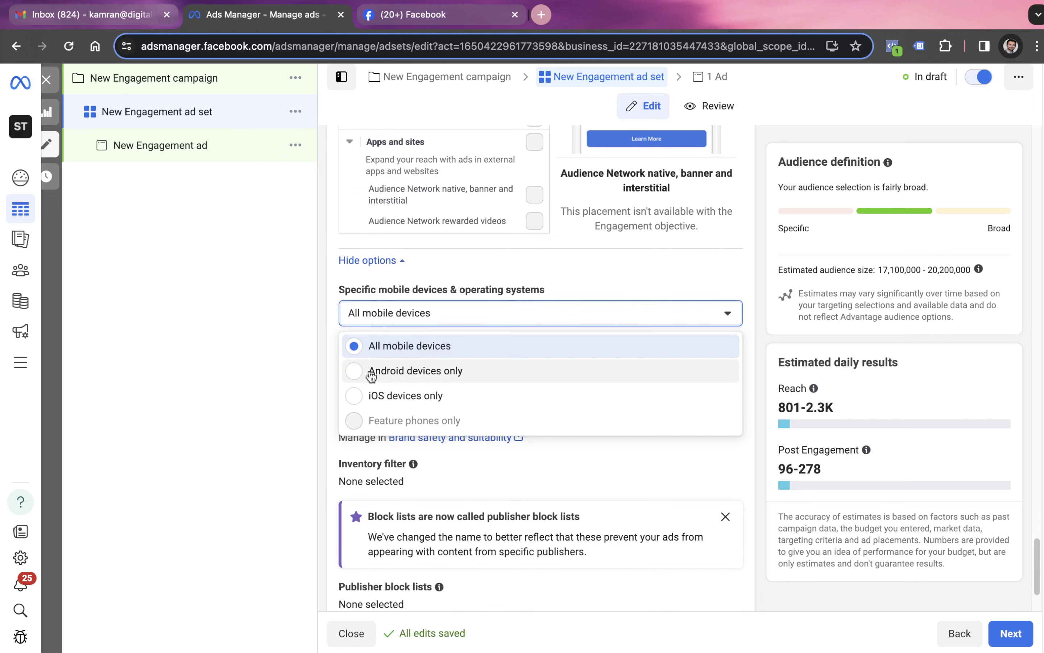
{"action": "left_click", "coordinate": [356, 372]}
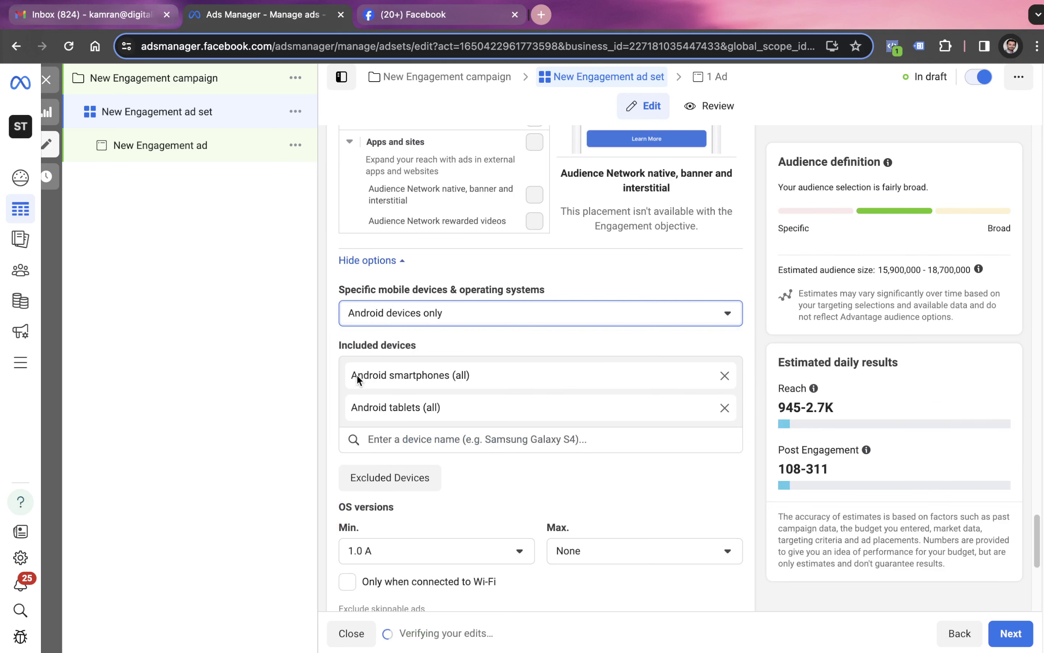
{"action": "left_click", "coordinate": [418, 323]}
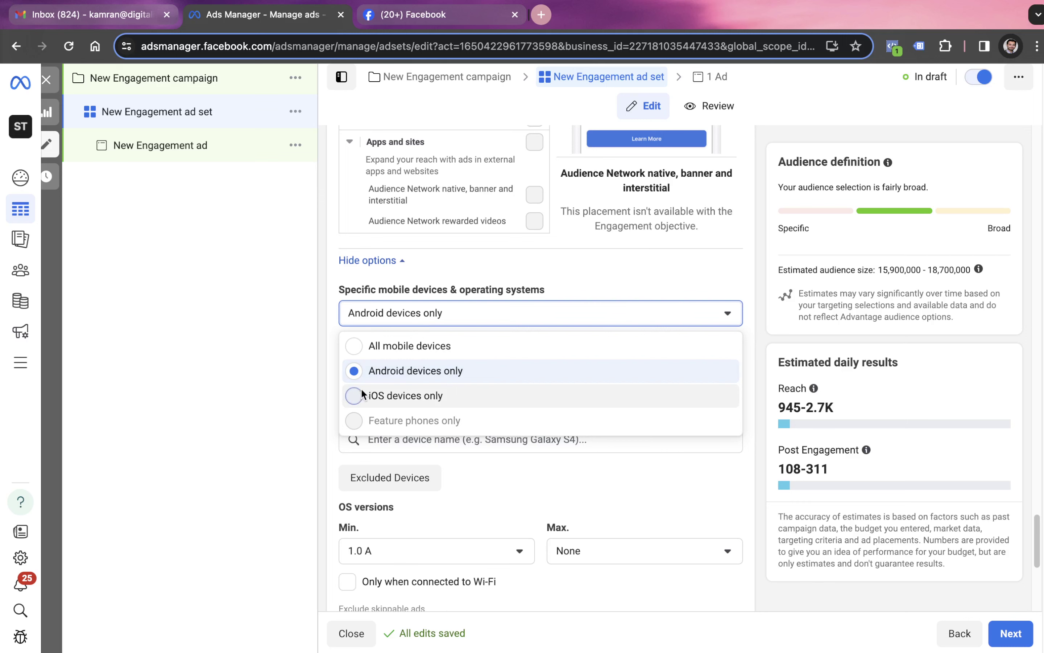
{"action": "left_click", "coordinate": [361, 394]}
{"action": "left_click", "coordinate": [402, 313]}
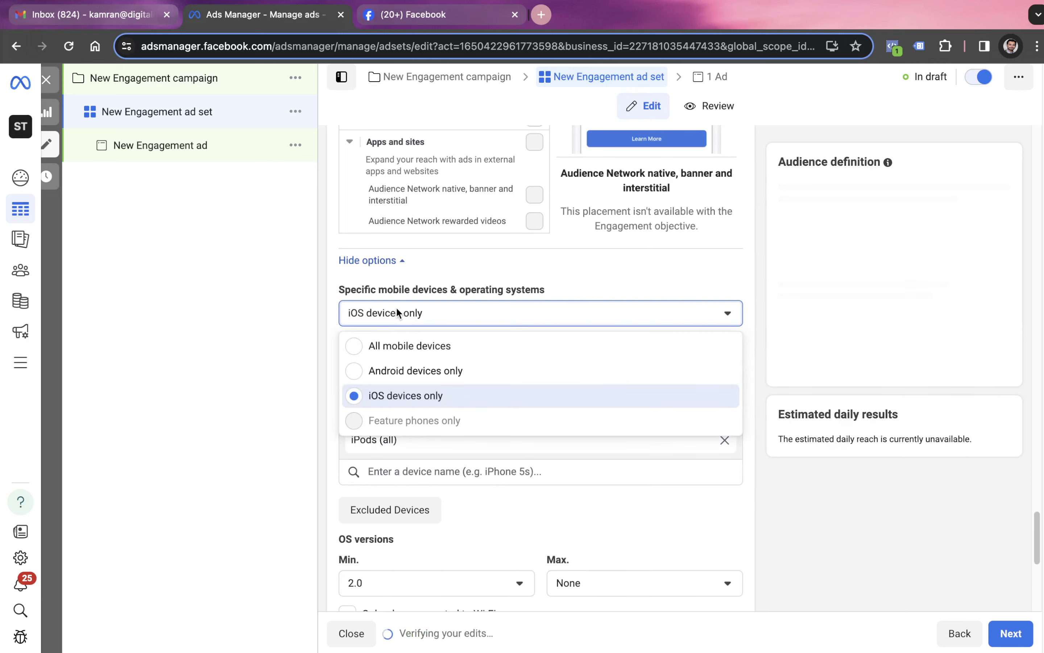
{"action": "left_click", "coordinate": [384, 347]}
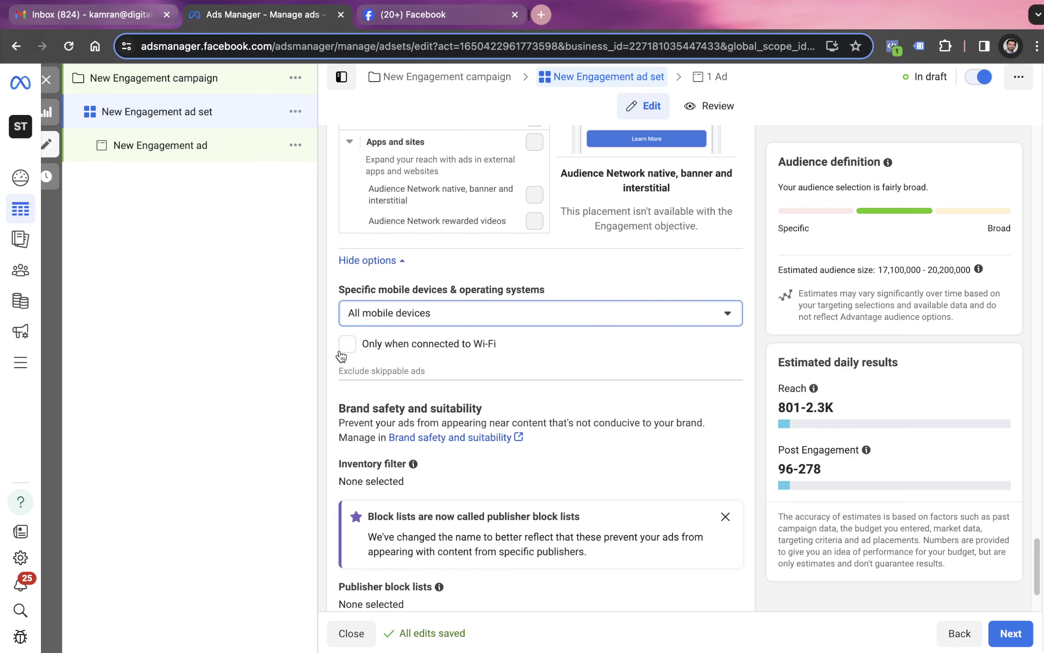
Add Delhi as a target location in the ad set's Locations
{"action": "scroll", "coordinate": [437, 353], "scroll_direction": "up", "scroll_amount": 10}
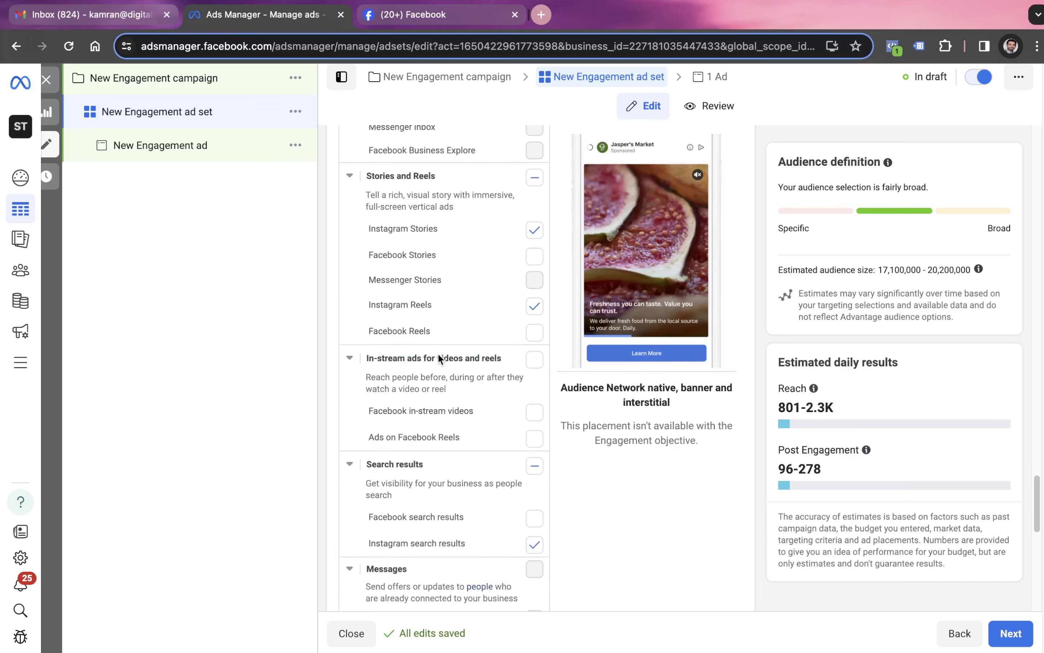
{"action": "scroll", "coordinate": [544, 389], "scroll_direction": "up", "scroll_amount": 10}
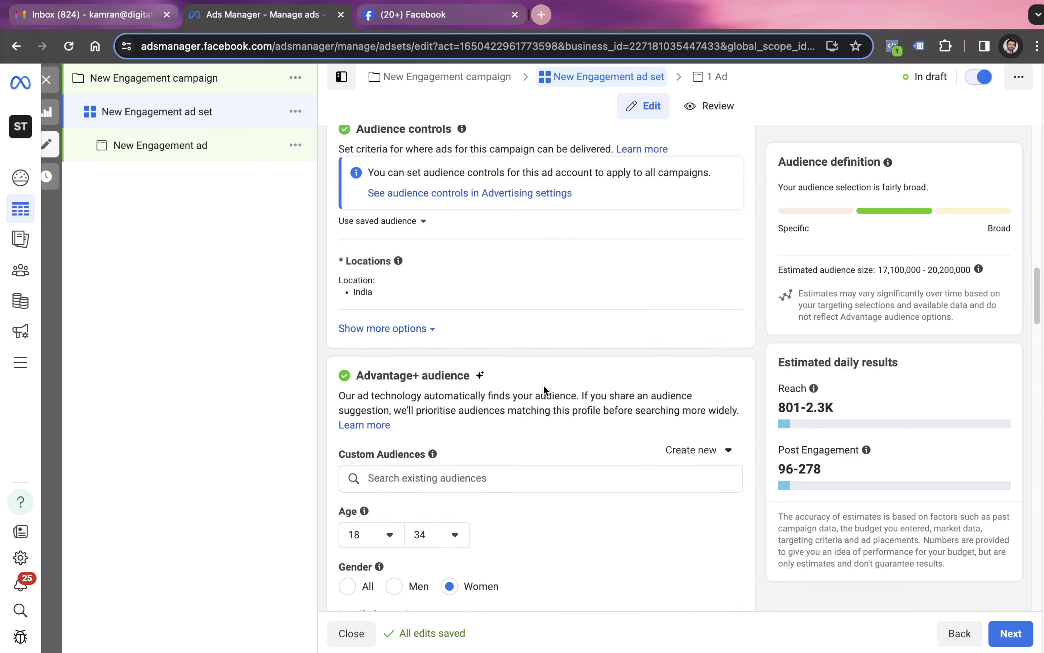
{"action": "scroll", "coordinate": [542, 390], "scroll_direction": "up", "scroll_amount": 5}
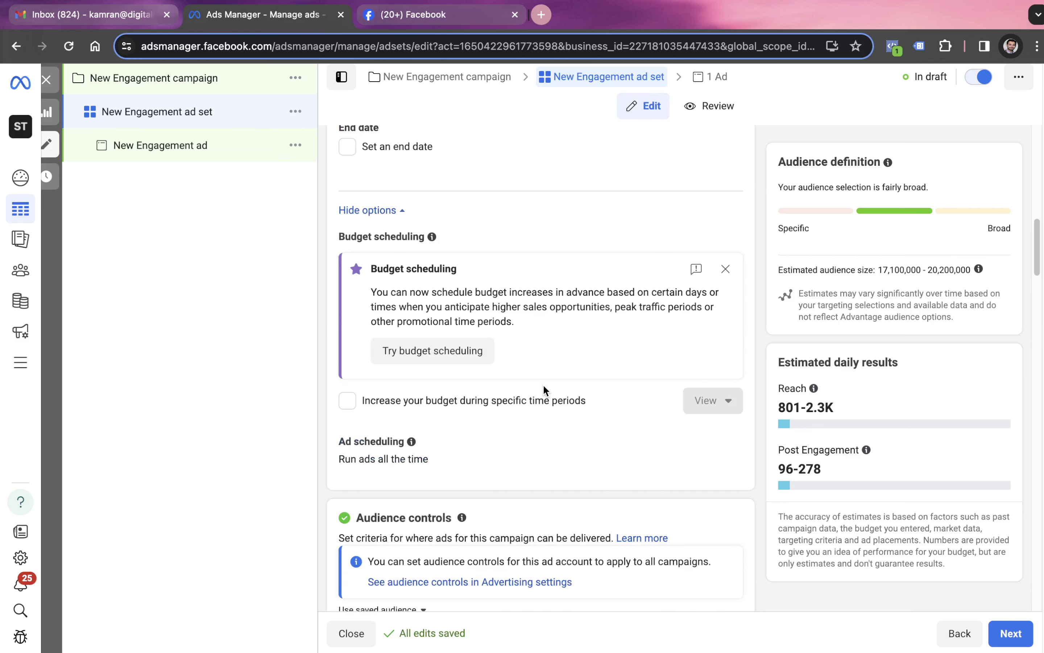
{"action": "scroll", "coordinate": [543, 384], "scroll_direction": "up", "scroll_amount": 10}
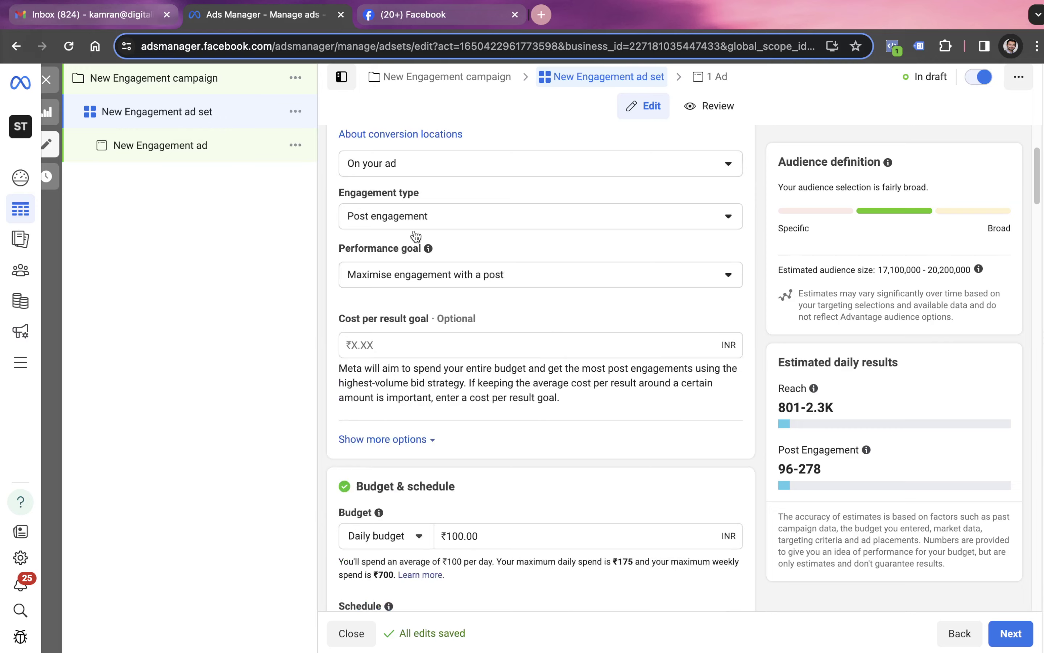
{"action": "scroll", "coordinate": [478, 325], "scroll_direction": "down", "scroll_amount": 15}
{"action": "scroll", "coordinate": [512, 452], "scroll_direction": "down", "scroll_amount": 10}
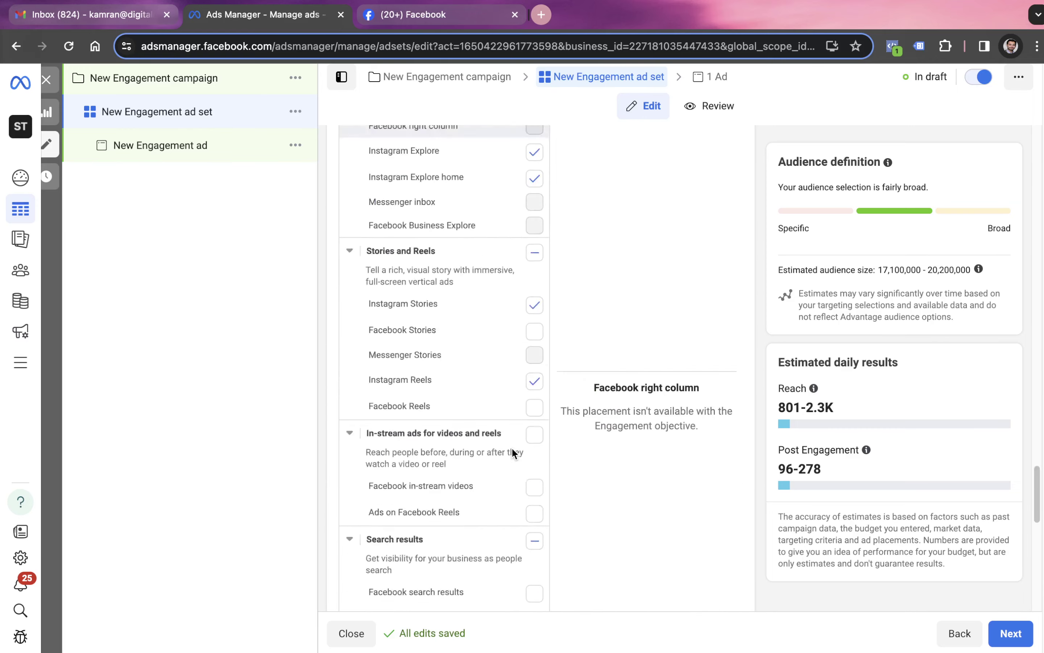
{"action": "scroll", "coordinate": [513, 452], "scroll_direction": "up", "scroll_amount": 15}
{"action": "scroll", "coordinate": [514, 452], "scroll_direction": "up", "scroll_amount": 10}
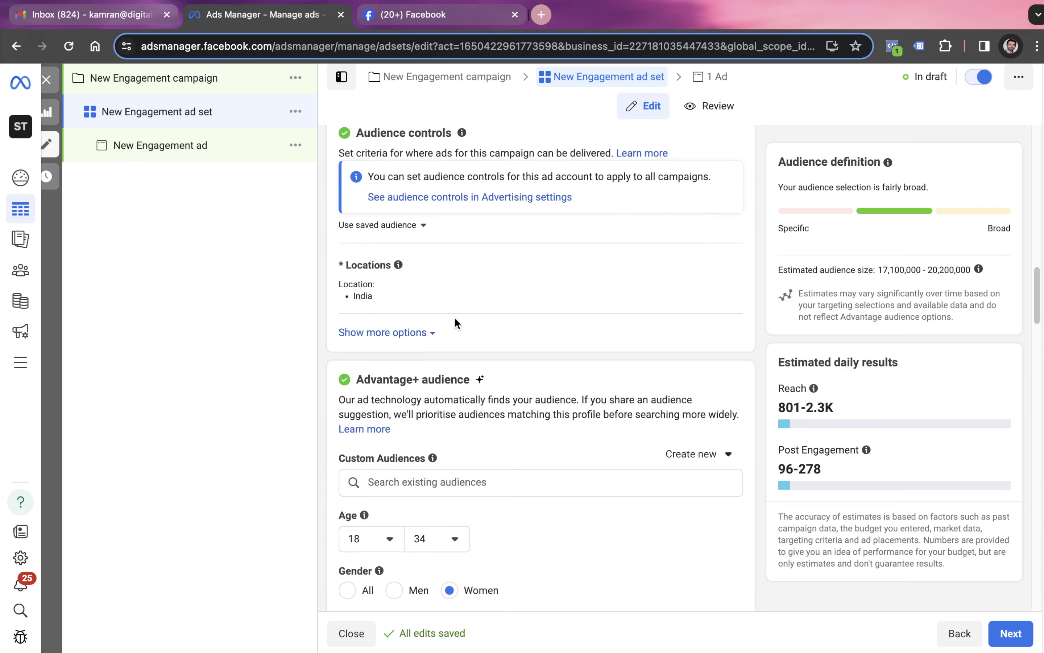
{"action": "left_click", "coordinate": [718, 271]}
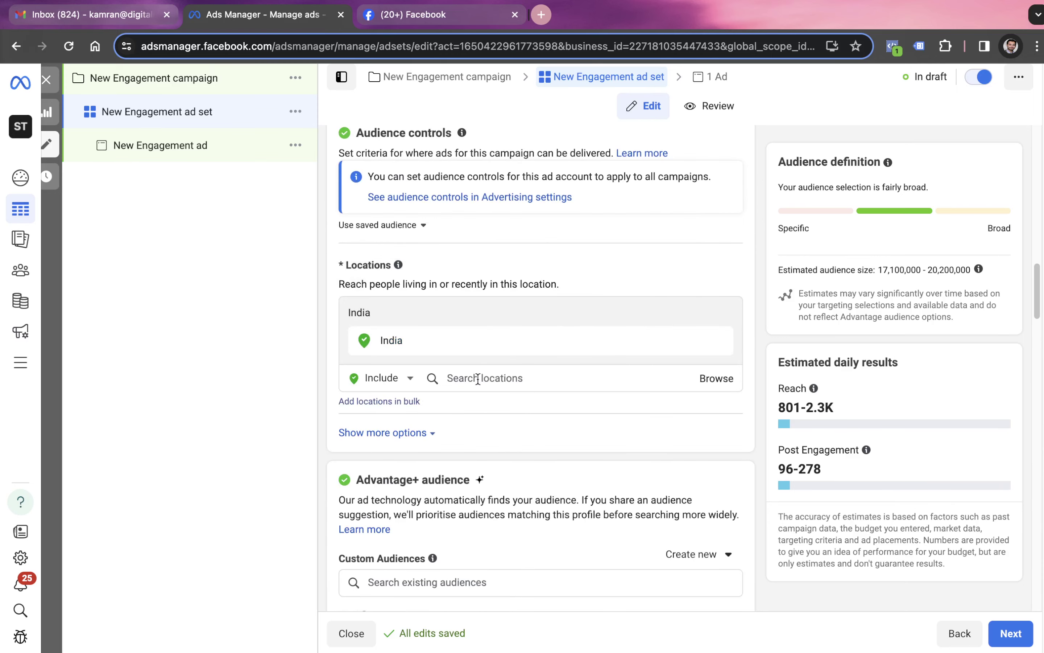
{"action": "left_click", "coordinate": [449, 378]}
{"action": "type", "text": "delhi"}
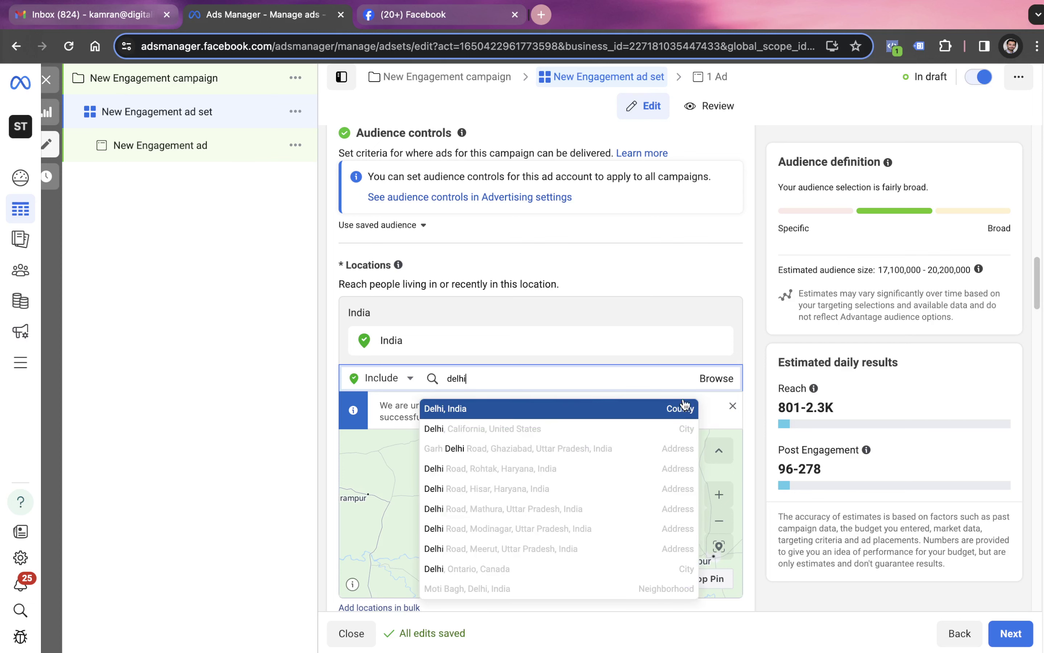
{"action": "key", "text": "Return"}
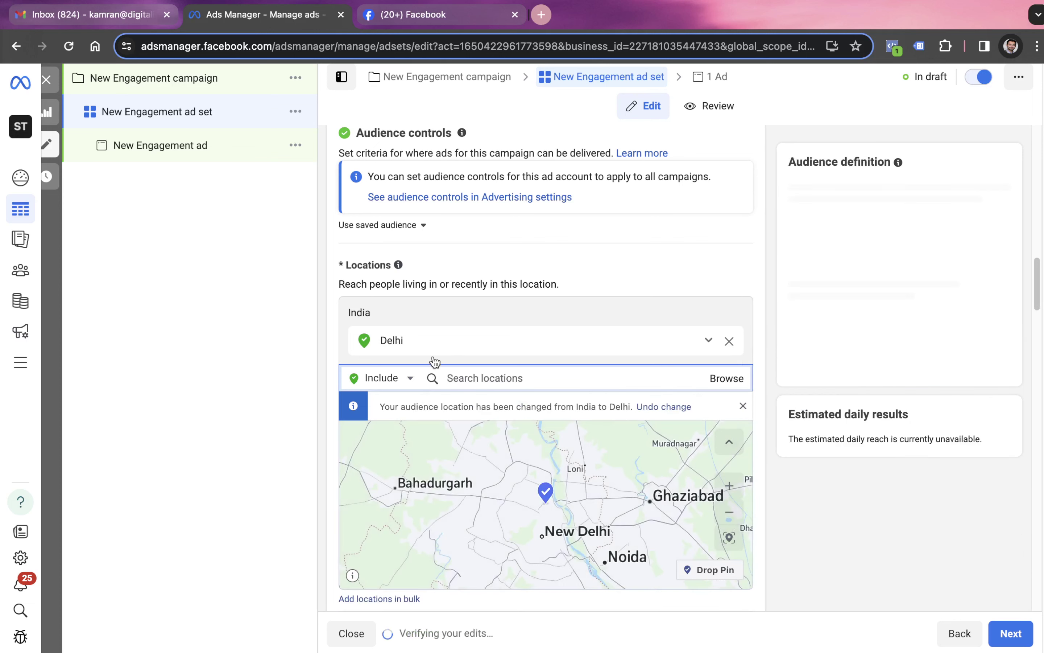
Add Noida, Uttar Pradesh with its radius limited to the current city only
{"action": "left_click", "coordinate": [535, 379]}
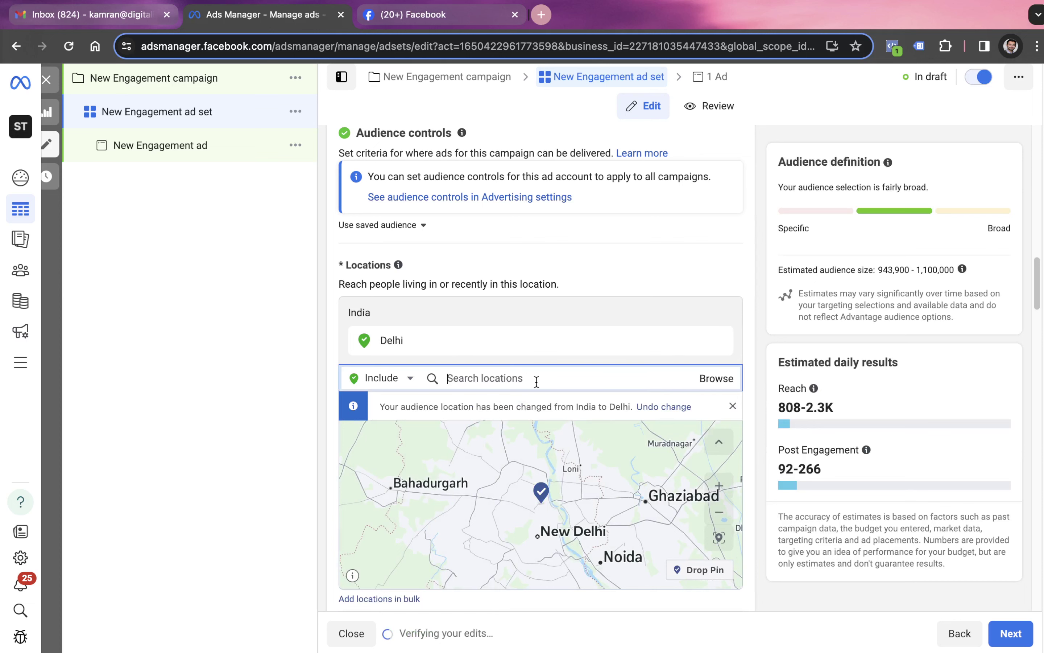
{"action": "type", "text": "noida"}
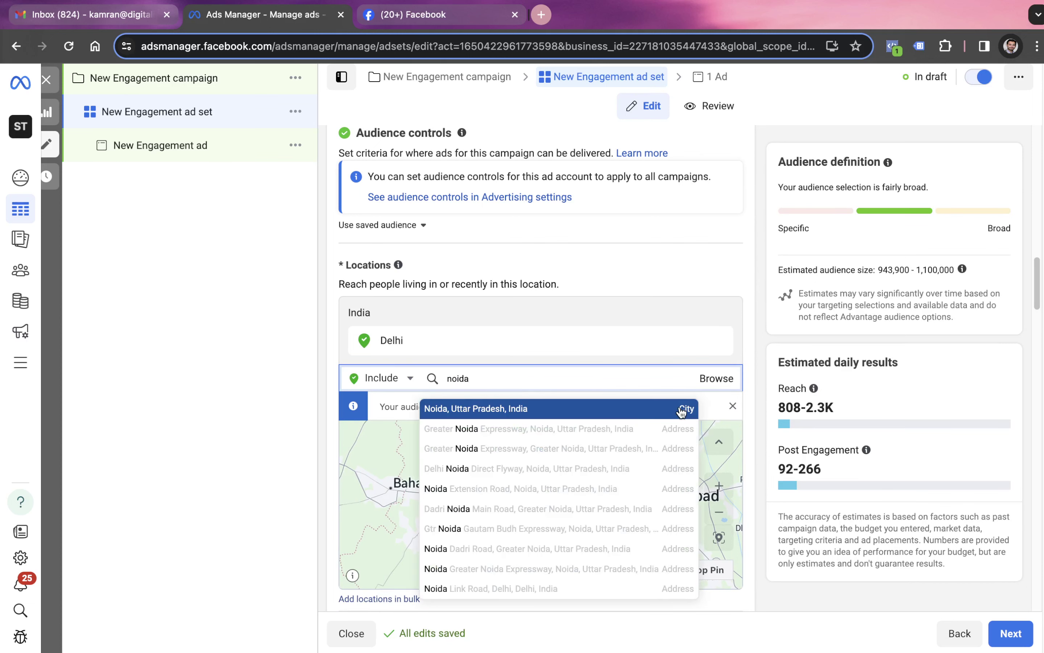
{"action": "left_click", "coordinate": [681, 413]}
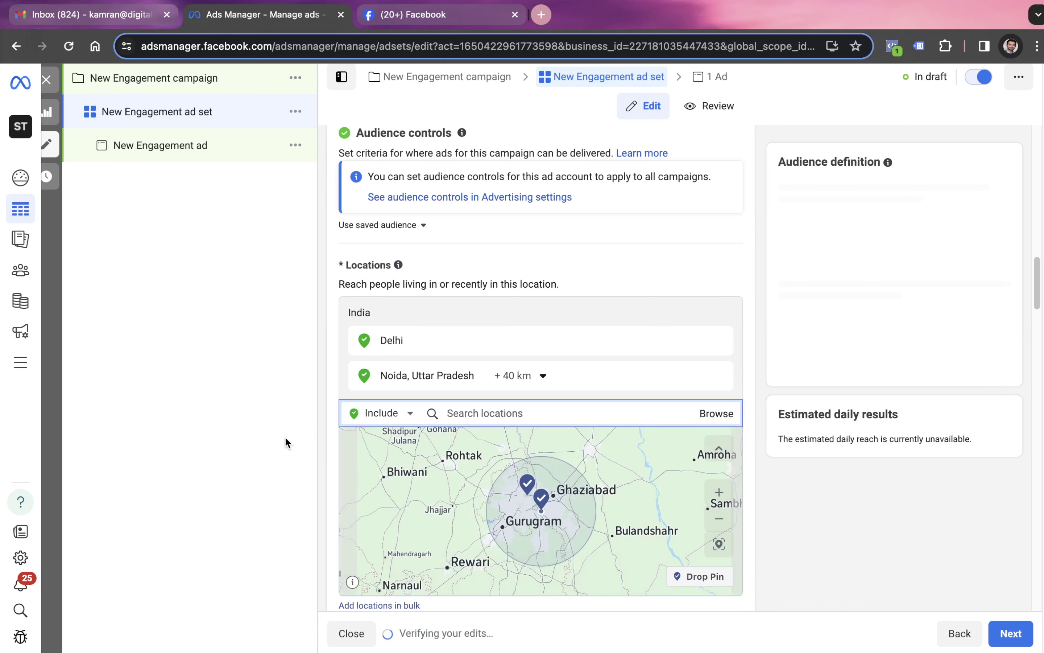
{"action": "left_click", "coordinate": [541, 377]}
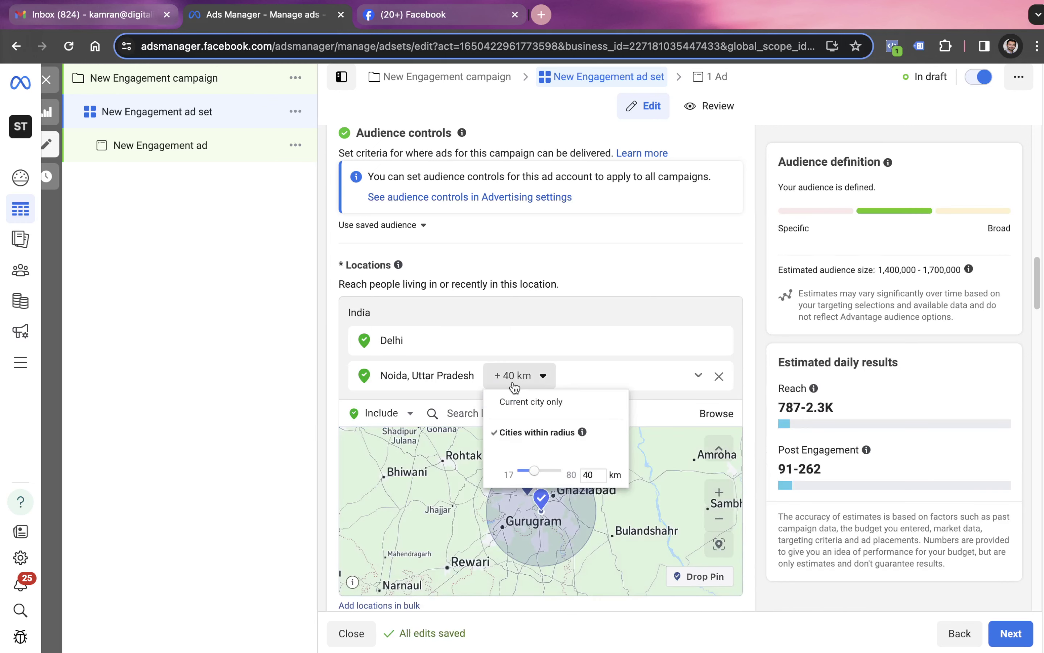
{"action": "left_click", "coordinate": [532, 413]}
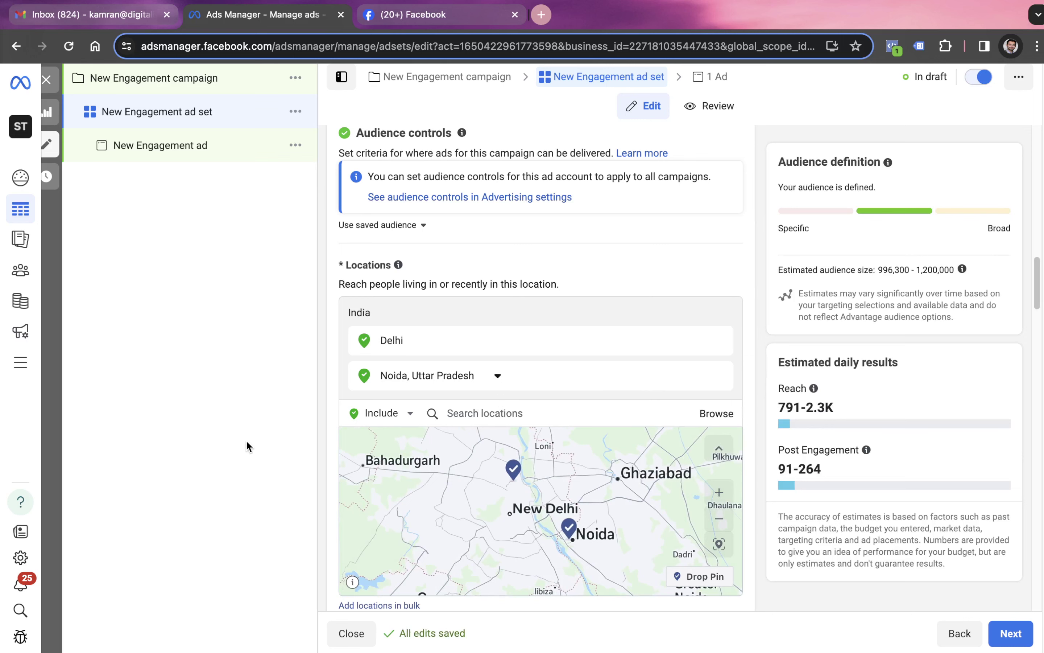
Review the ad set form's Instagram-only placements and empty brand-safety exclusions
{"action": "scroll", "coordinate": [472, 537], "scroll_direction": "down", "scroll_amount": 10}
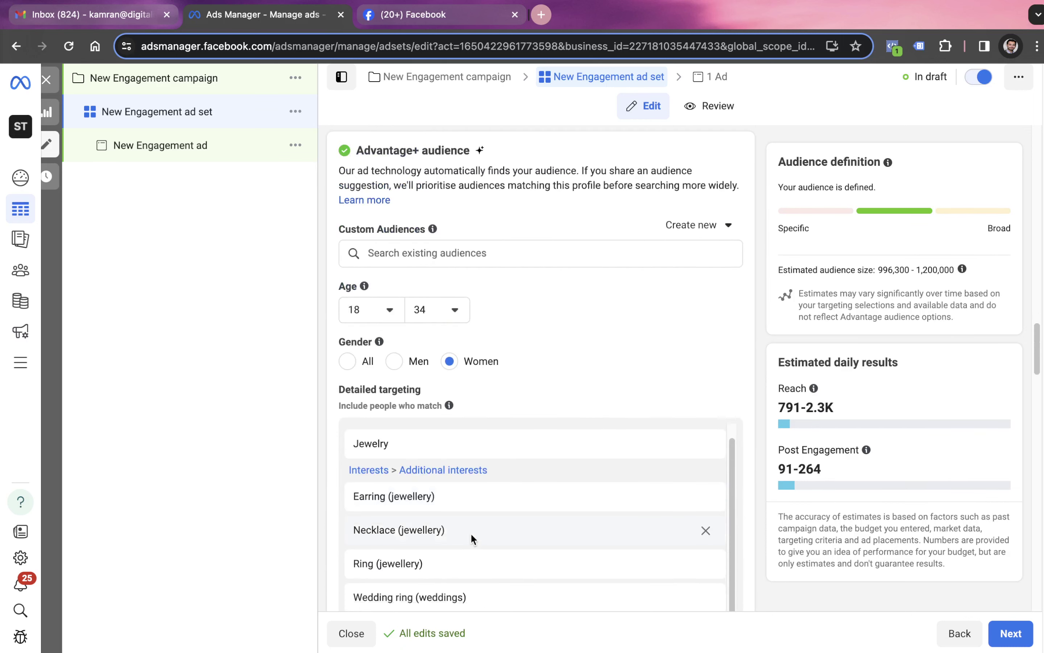
{"action": "scroll", "coordinate": [487, 385], "scroll_direction": "down", "scroll_amount": 10}
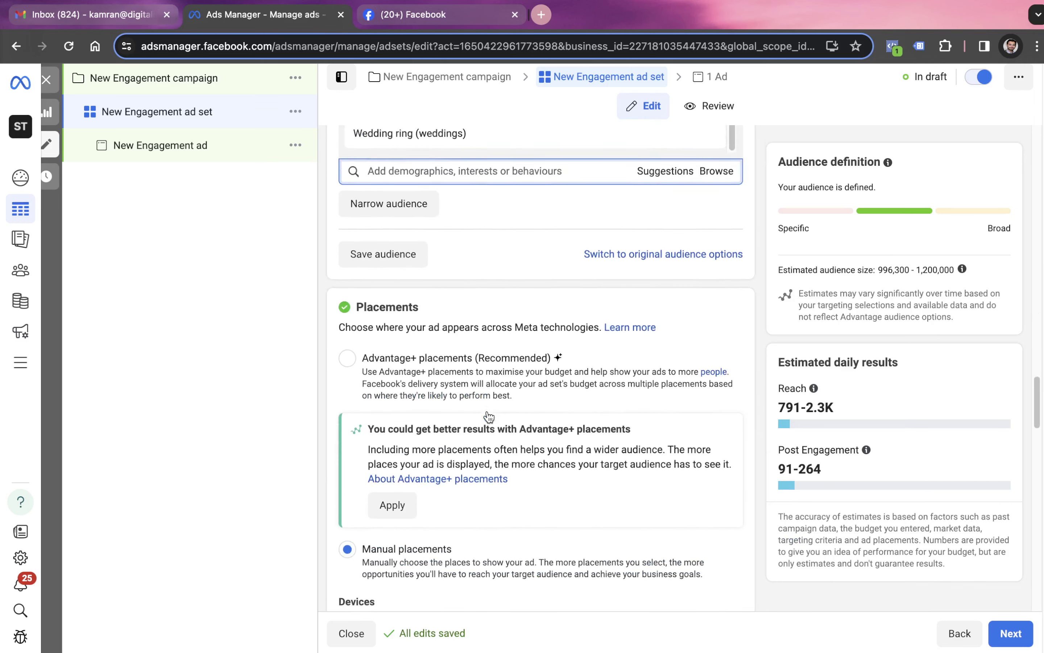
{"action": "scroll", "coordinate": [488, 416], "scroll_direction": "down", "scroll_amount": 5}
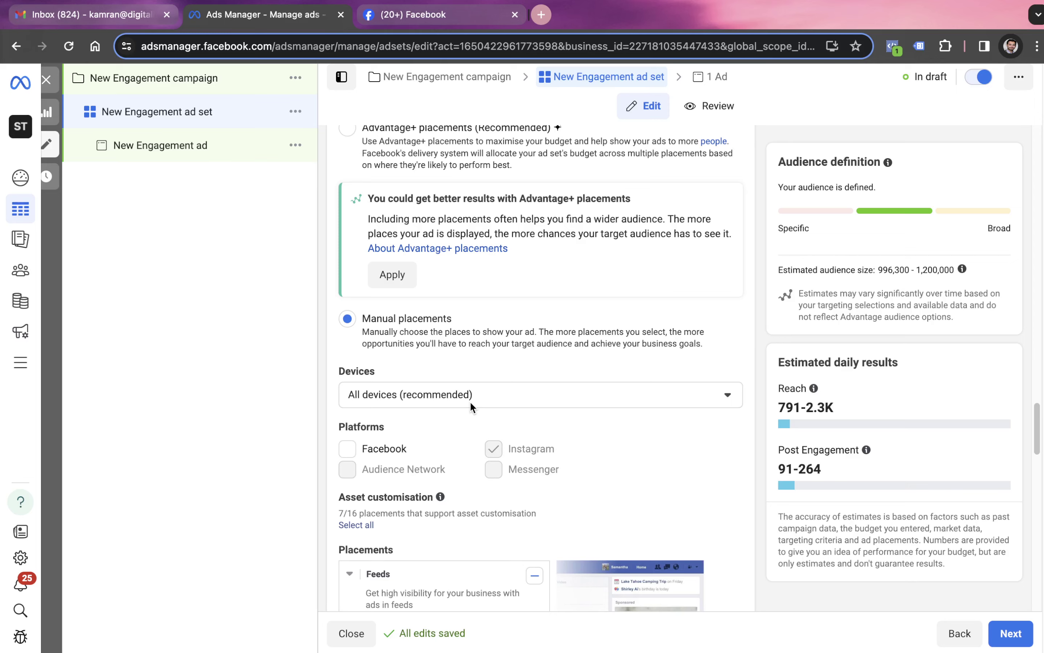
{"action": "scroll", "coordinate": [470, 401], "scroll_direction": "up", "scroll_amount": 15}
{"action": "scroll", "coordinate": [470, 375], "scroll_direction": "down", "scroll_amount": 8}
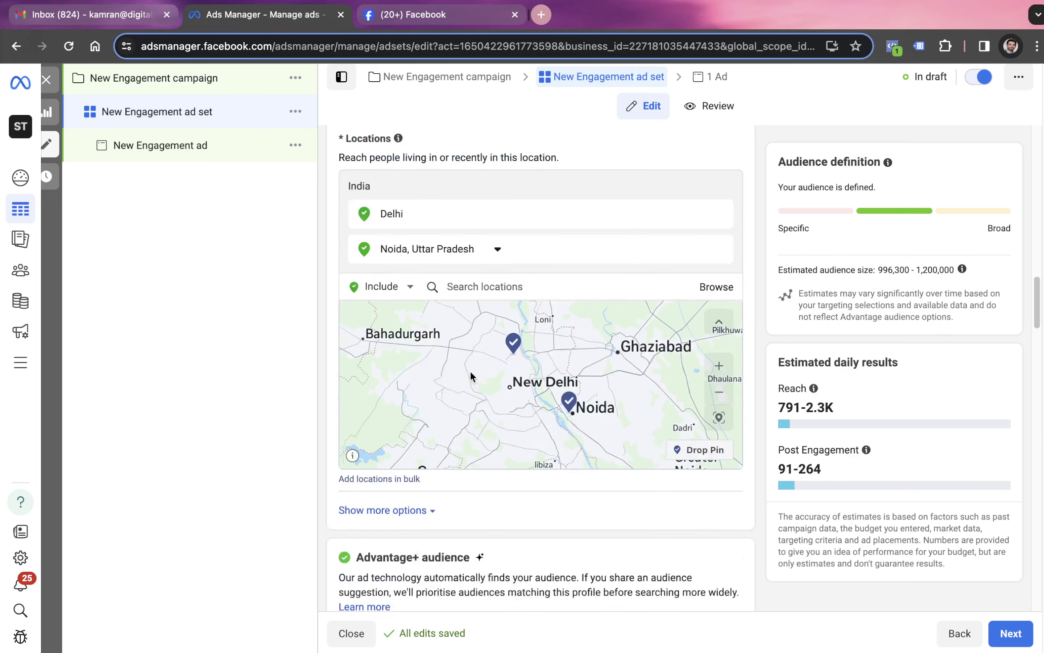
{"action": "scroll", "coordinate": [471, 376], "scroll_direction": "down", "scroll_amount": 20}
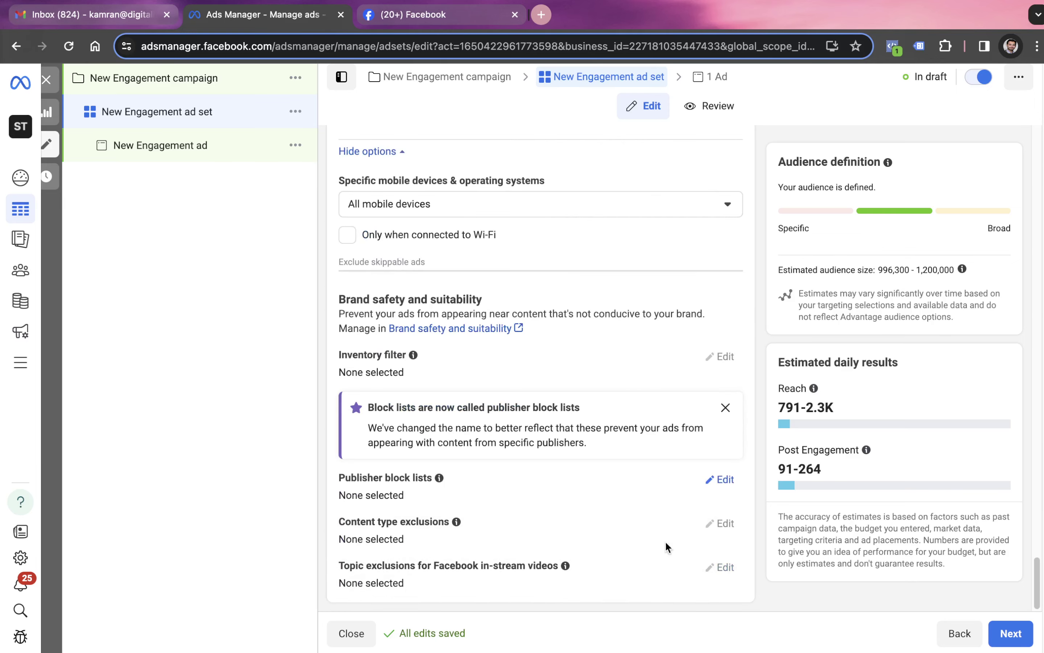
Move on to the ad's settings and turn off Multi-advertiser ads
{"action": "left_click", "coordinate": [1013, 634]}
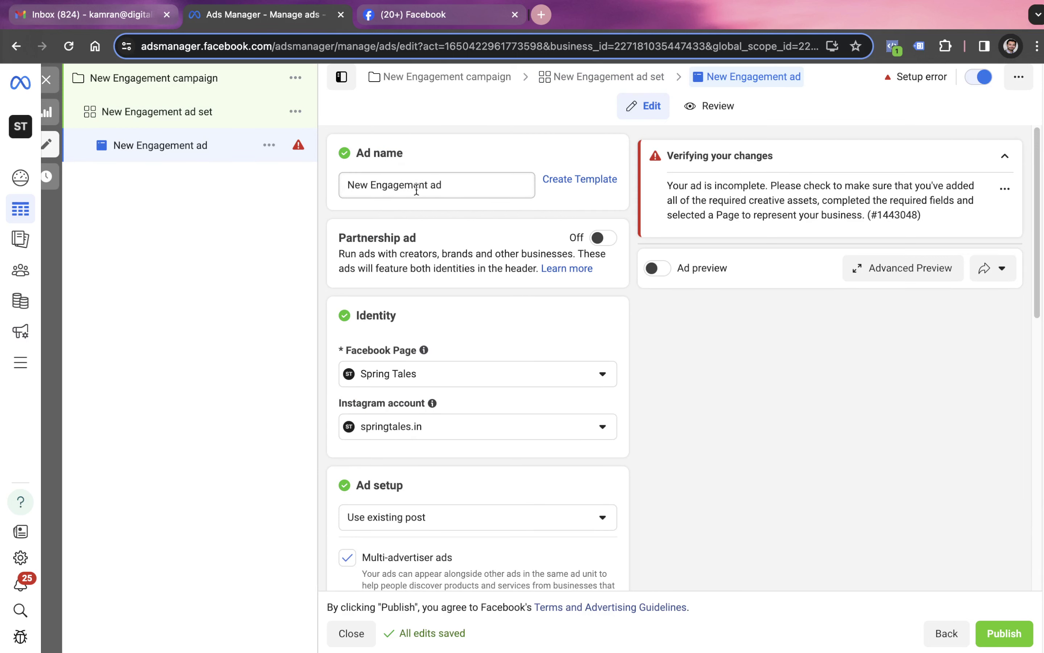
{"action": "scroll", "coordinate": [416, 190], "scroll_direction": "down", "scroll_amount": 4}
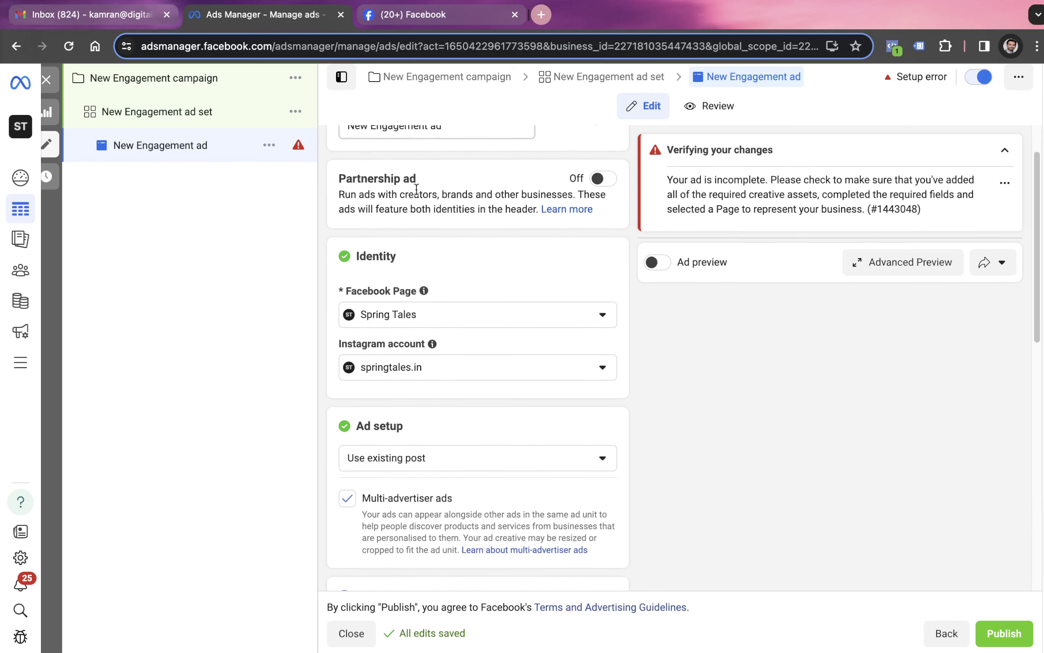
{"action": "mouse_move", "coordinate": [420, 194]}
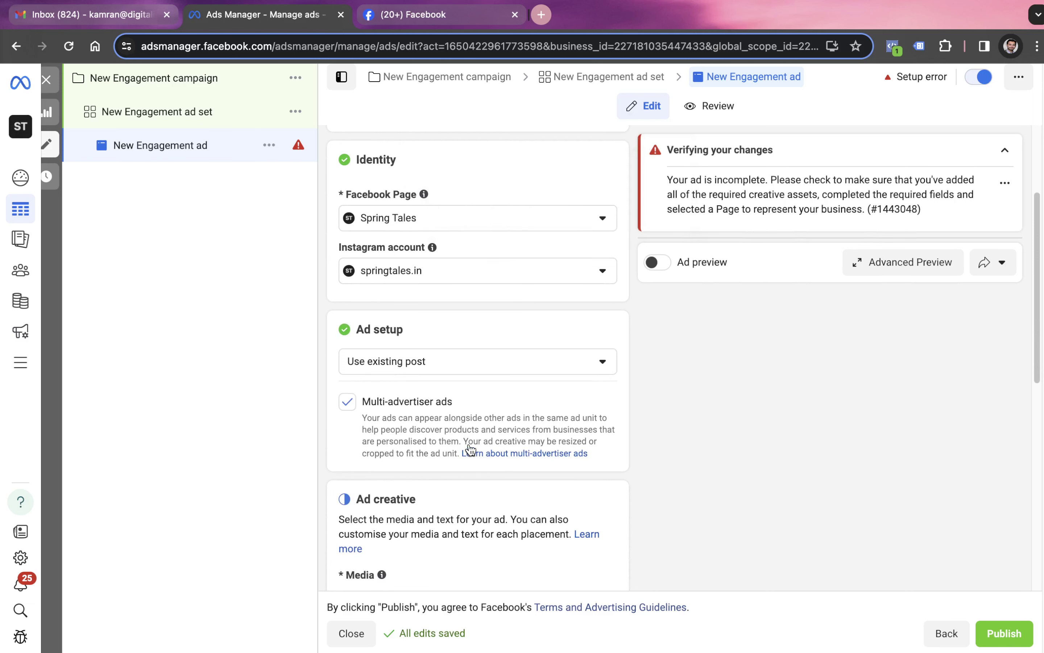
{"action": "left_click", "coordinate": [350, 406]}
Keep the Ad setup option on Use existing post
{"action": "left_click", "coordinate": [440, 372]}
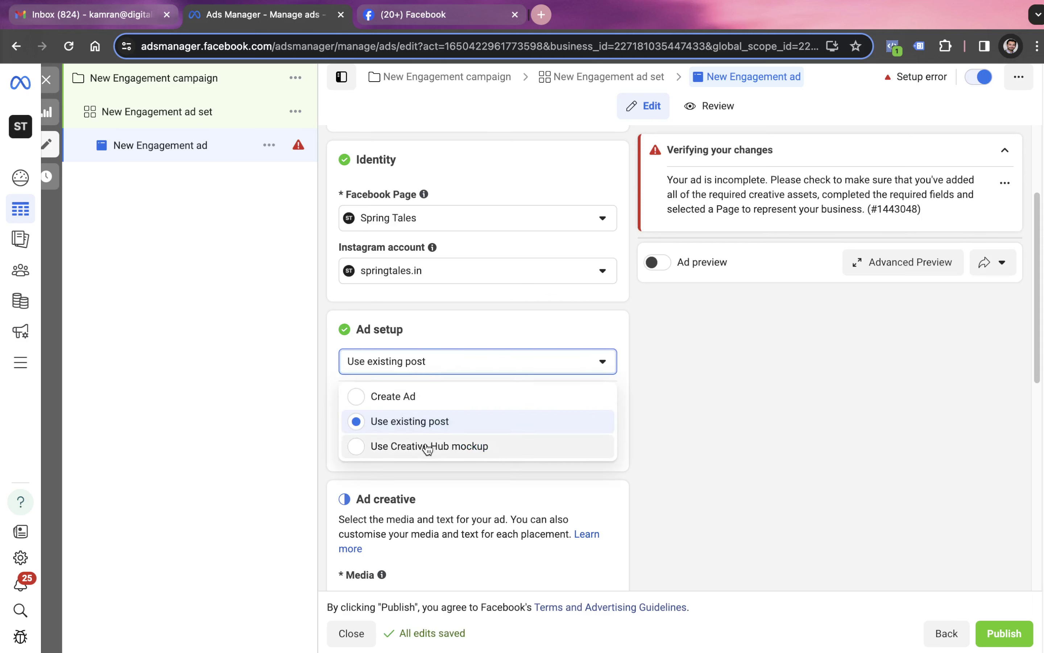
{"action": "left_click", "coordinate": [409, 422]}
{"action": "scroll", "coordinate": [432, 417], "scroll_direction": "down", "scroll_amount": 5}
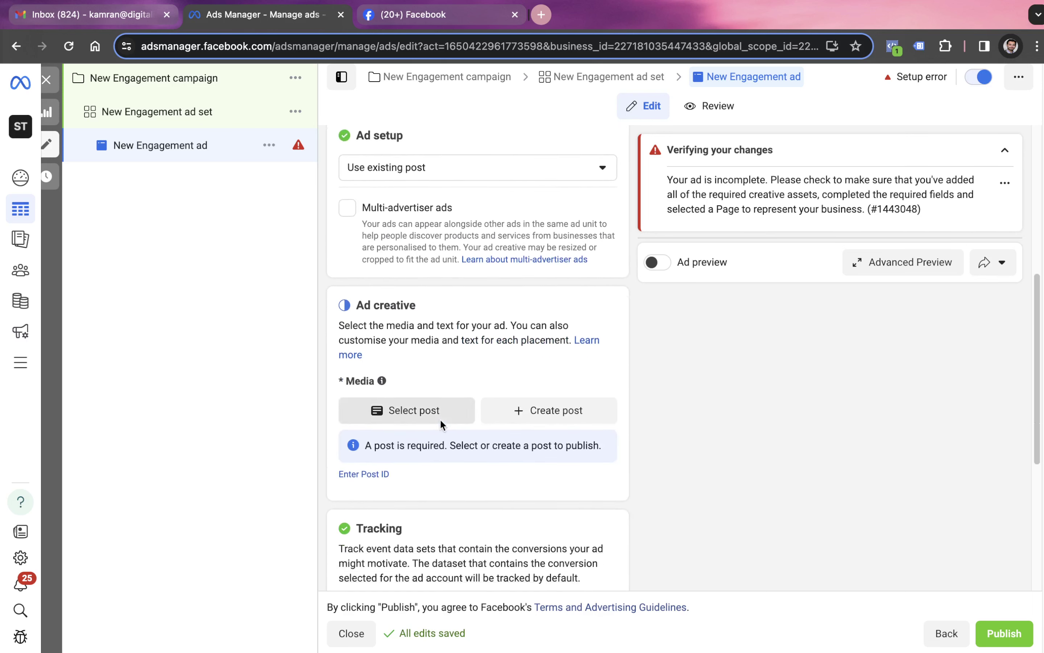
Pick the second Instagram post, the 4 Sep 2024 fashion poster, and confirm it as the creative
{"action": "left_click", "coordinate": [443, 380]}
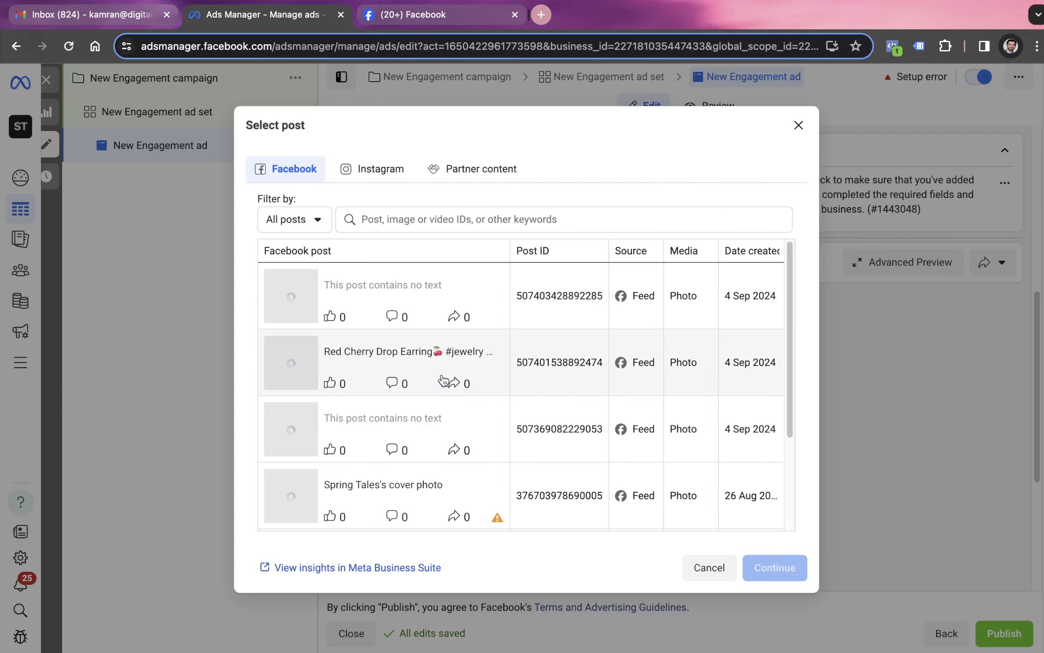
{"action": "left_click", "coordinate": [380, 171]}
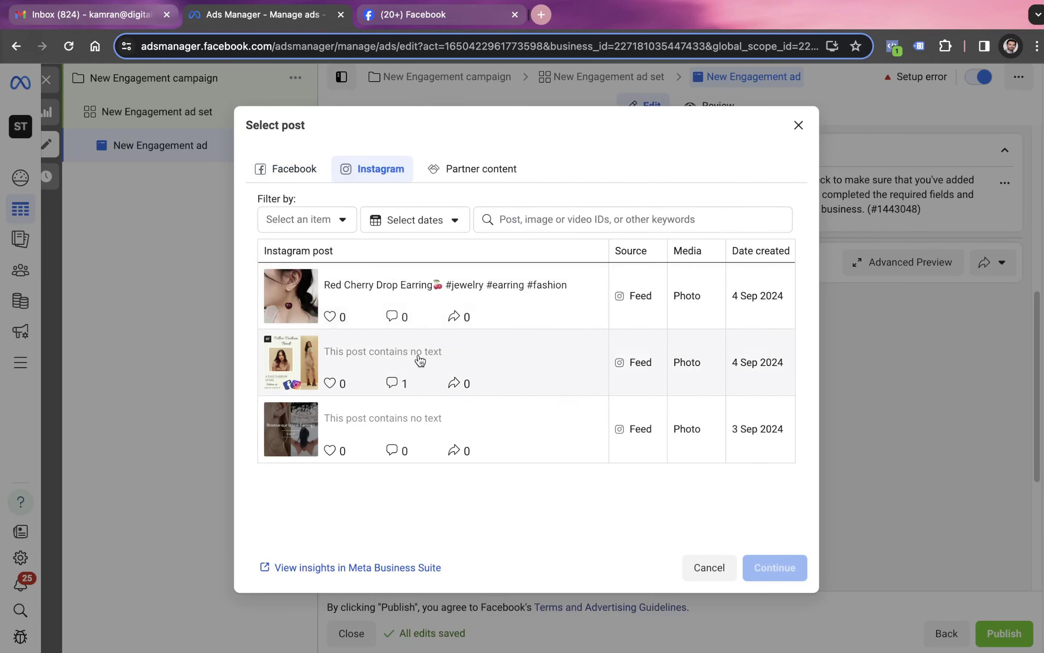
{"action": "left_click", "coordinate": [301, 375]}
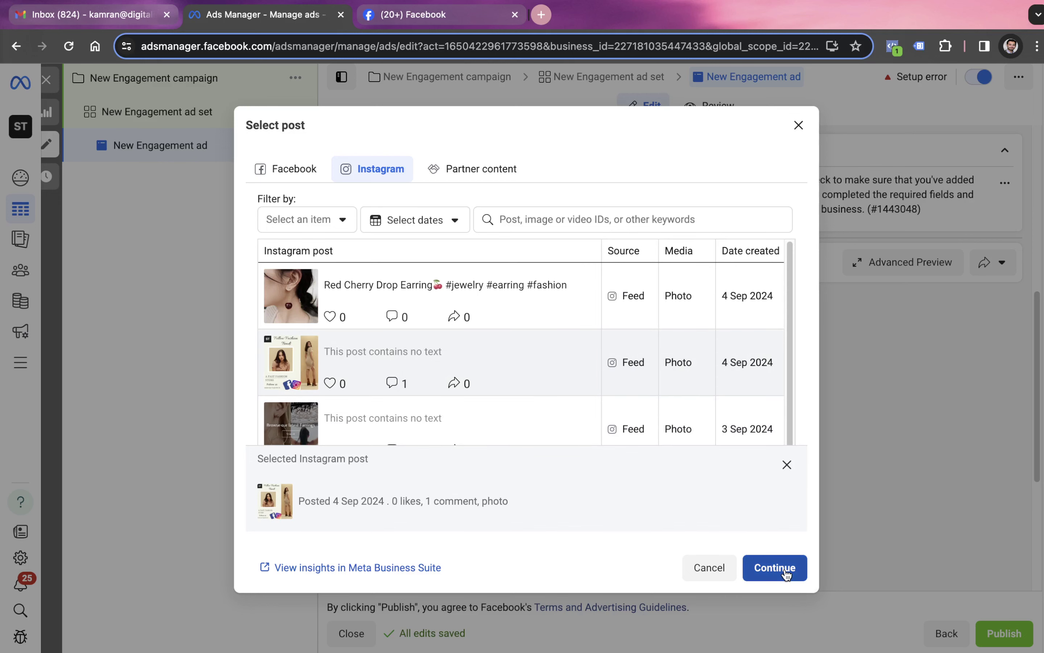
{"action": "left_click", "coordinate": [785, 573]}
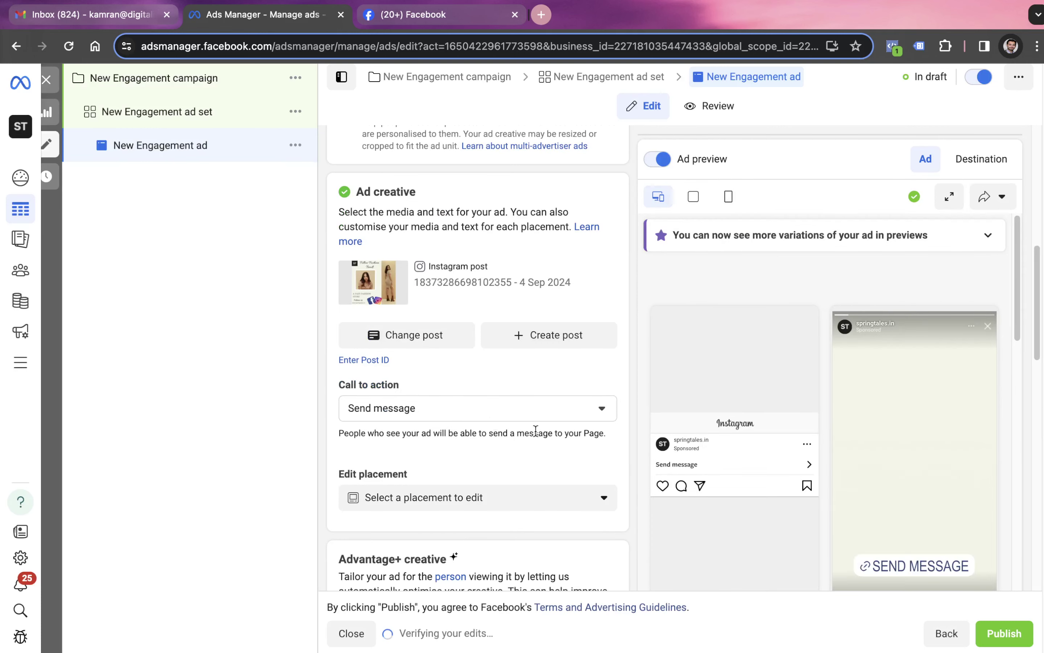
{"action": "left_click", "coordinate": [497, 405]}
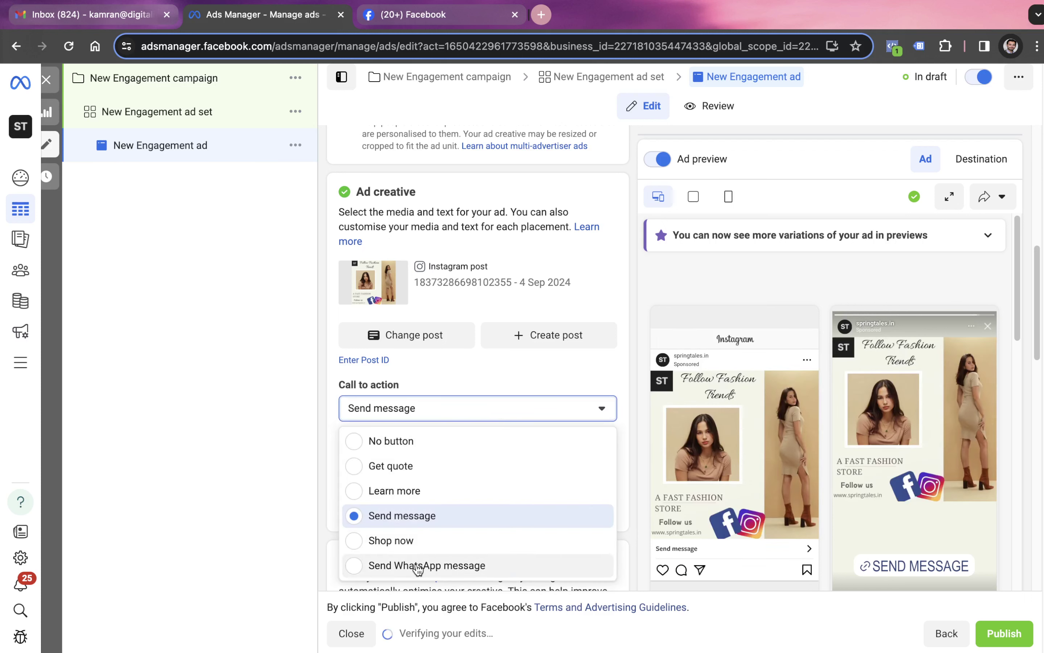
{"action": "left_click", "coordinate": [247, 494]}
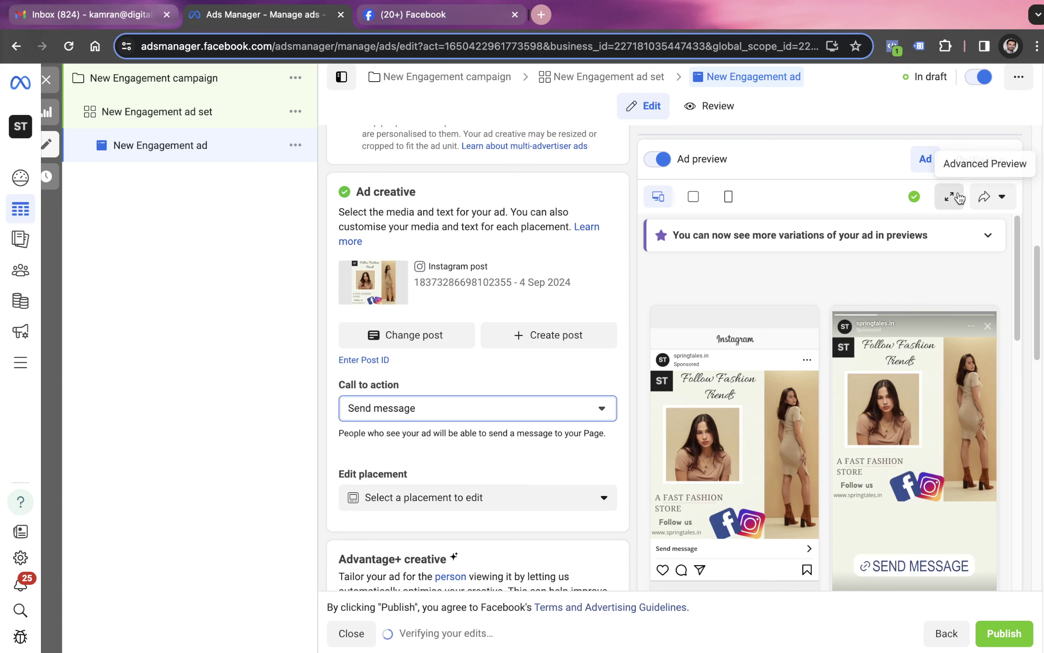
{"action": "left_click", "coordinate": [990, 197]}
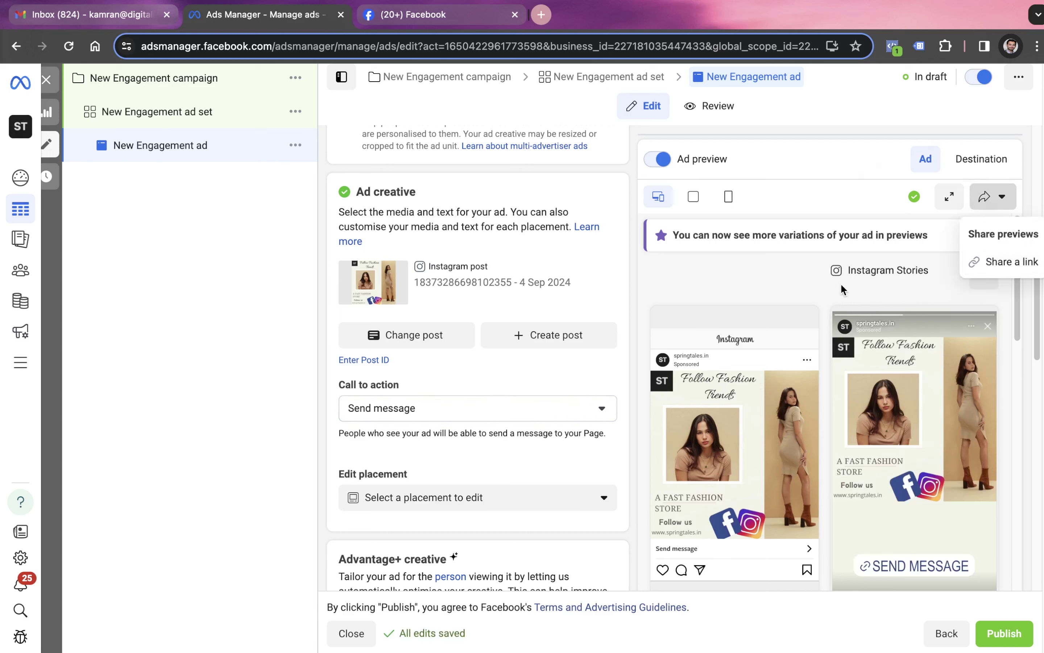
{"action": "left_click", "coordinate": [951, 203]}
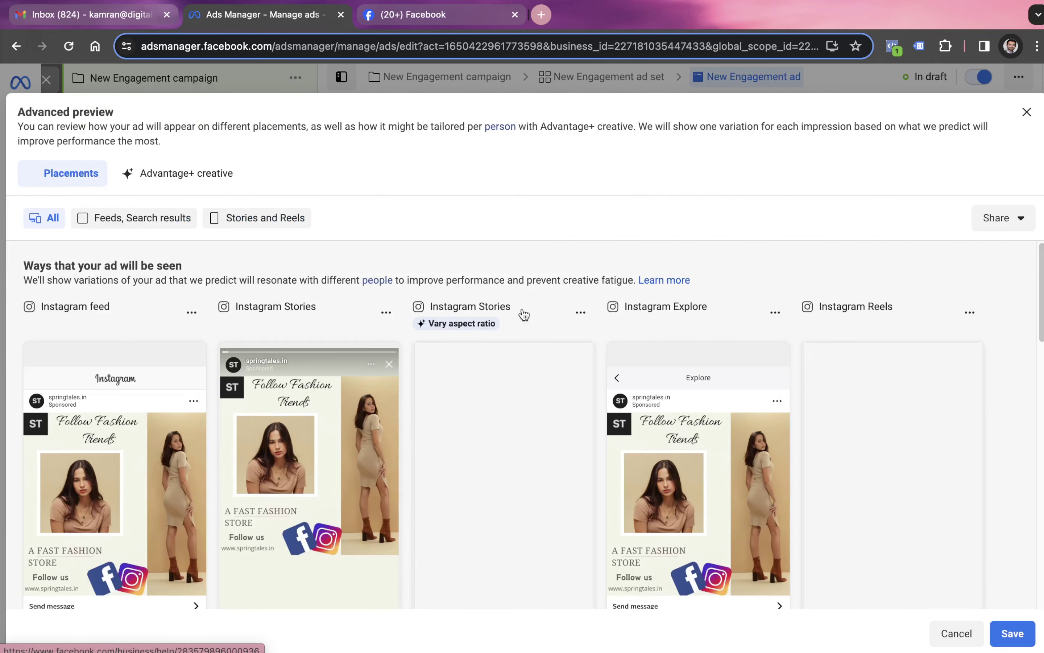
{"action": "scroll", "coordinate": [269, 434], "scroll_direction": "down", "scroll_amount": 2}
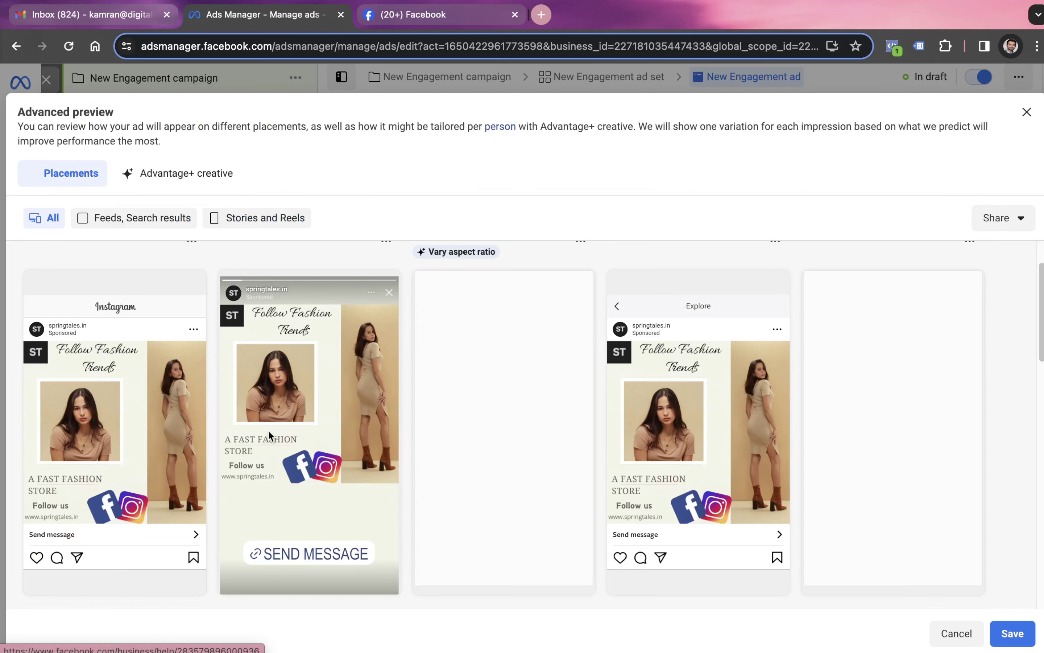
{"action": "scroll", "coordinate": [371, 446], "scroll_direction": "down", "scroll_amount": 3}
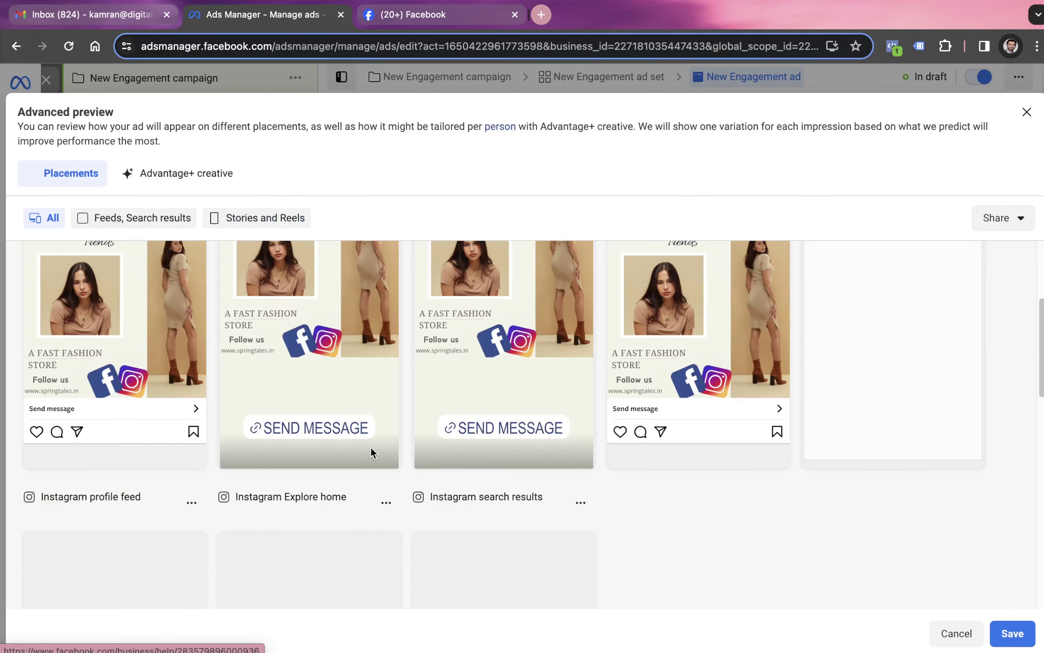
{"action": "scroll", "coordinate": [322, 381], "scroll_direction": "down", "scroll_amount": 2}
{"action": "scroll", "coordinate": [323, 380], "scroll_direction": "up", "scroll_amount": 1}
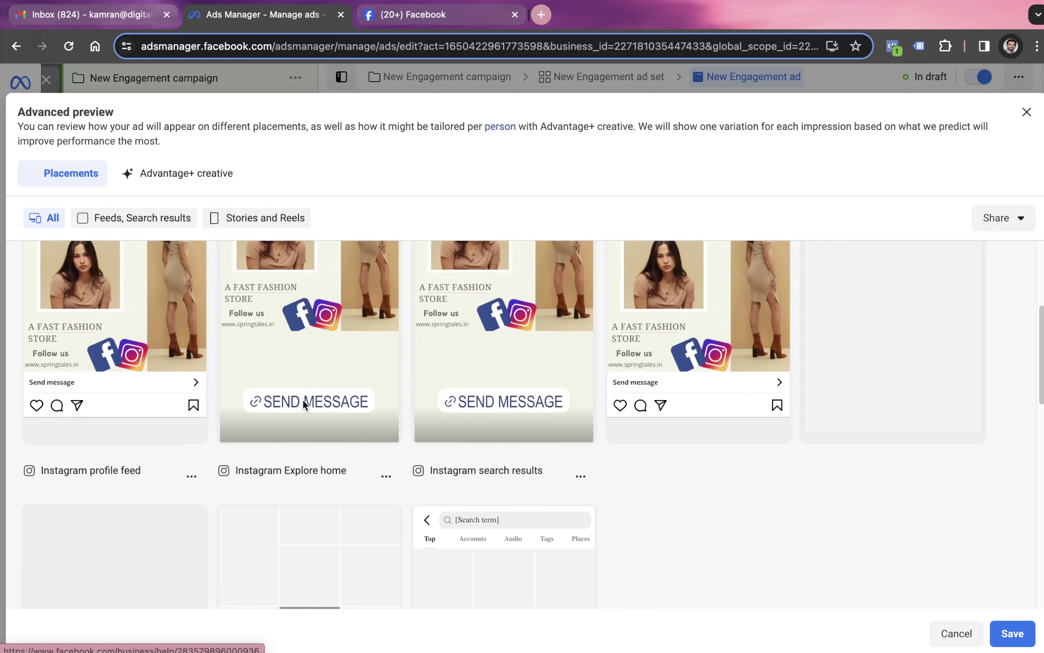
{"action": "scroll", "coordinate": [302, 400], "scroll_direction": "up", "scroll_amount": 2}
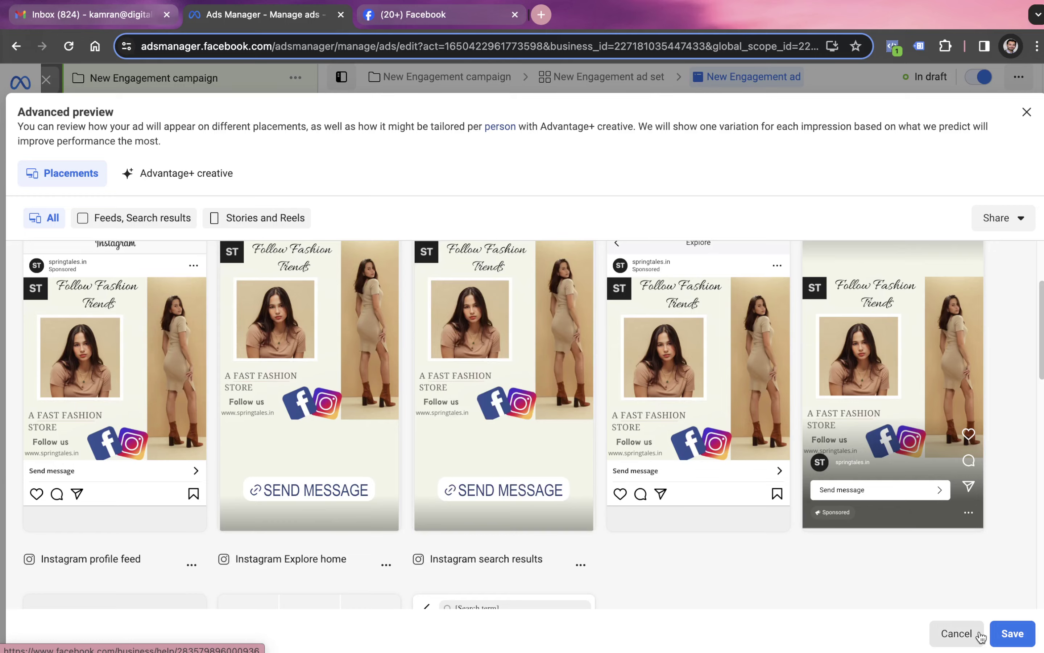
{"action": "left_click", "coordinate": [956, 633]}
{"action": "scroll", "coordinate": [422, 458], "scroll_direction": "down", "scroll_amount": 5}
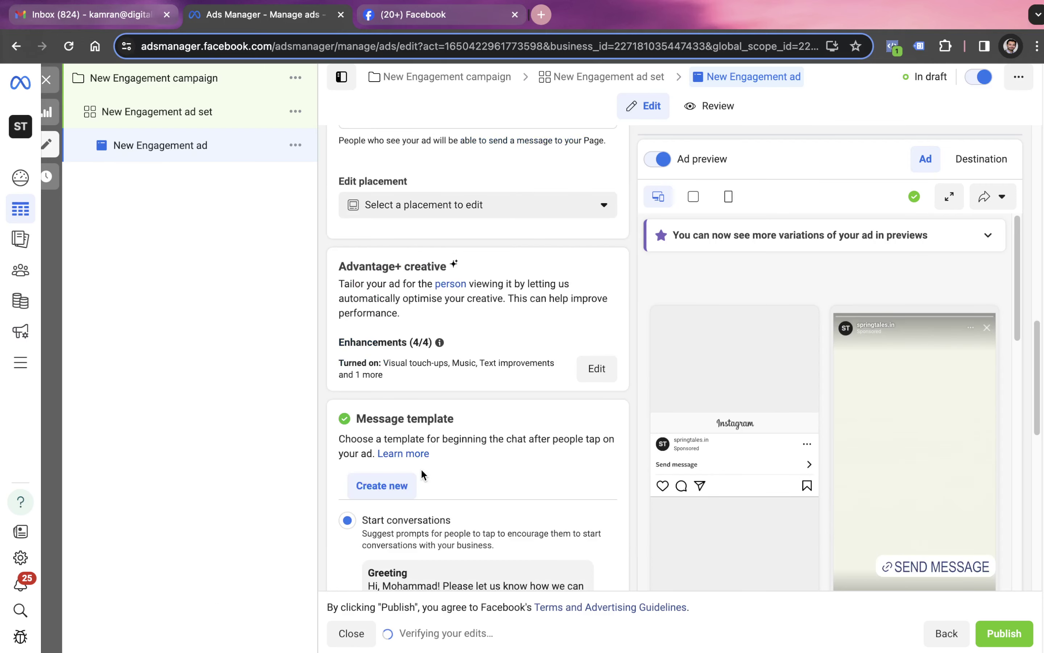
{"action": "scroll", "coordinate": [451, 363], "scroll_direction": "down", "scroll_amount": 5}
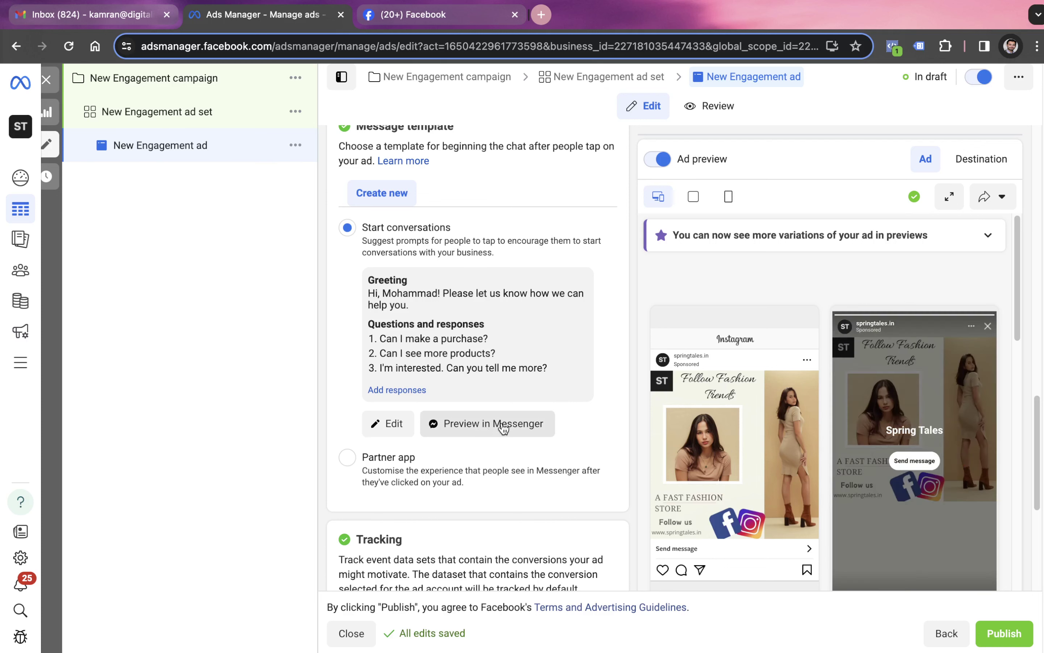
{"action": "scroll", "coordinate": [497, 425], "scroll_direction": "up", "scroll_amount": 5}
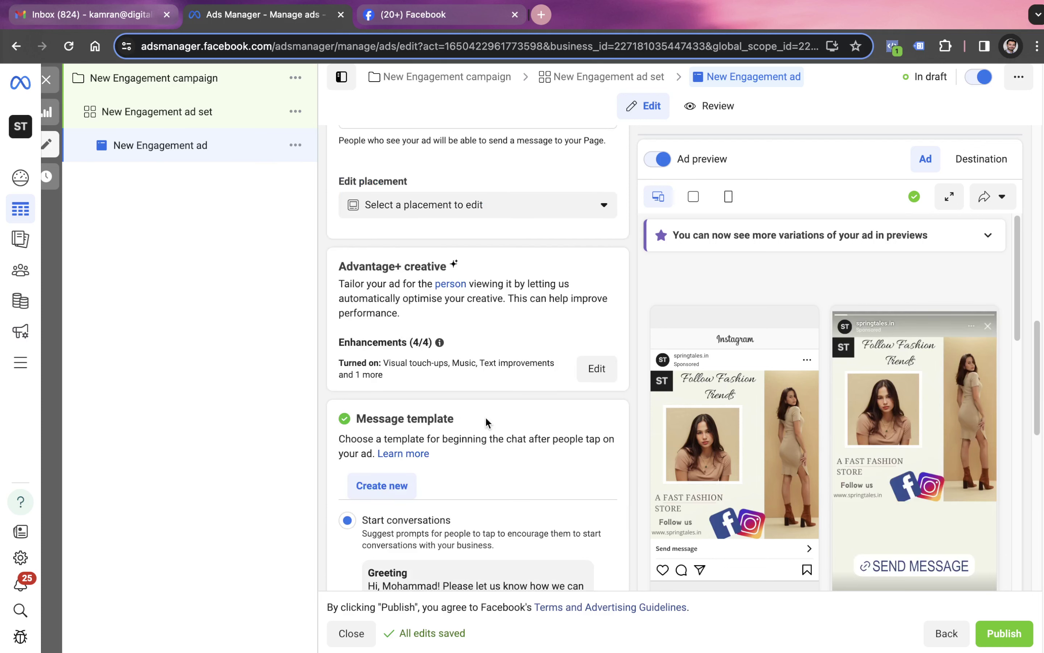
Change the ad's call to action from Send message to Learn more, then check the placement options
{"action": "scroll", "coordinate": [487, 415], "scroll_direction": "up", "scroll_amount": 5}
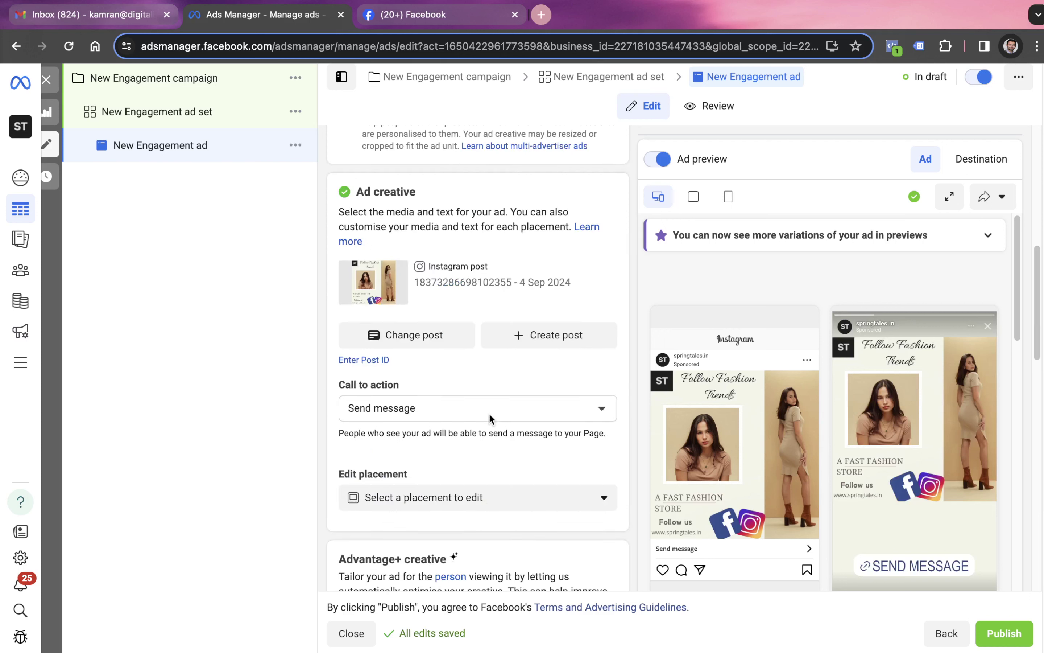
{"action": "left_click", "coordinate": [489, 417]}
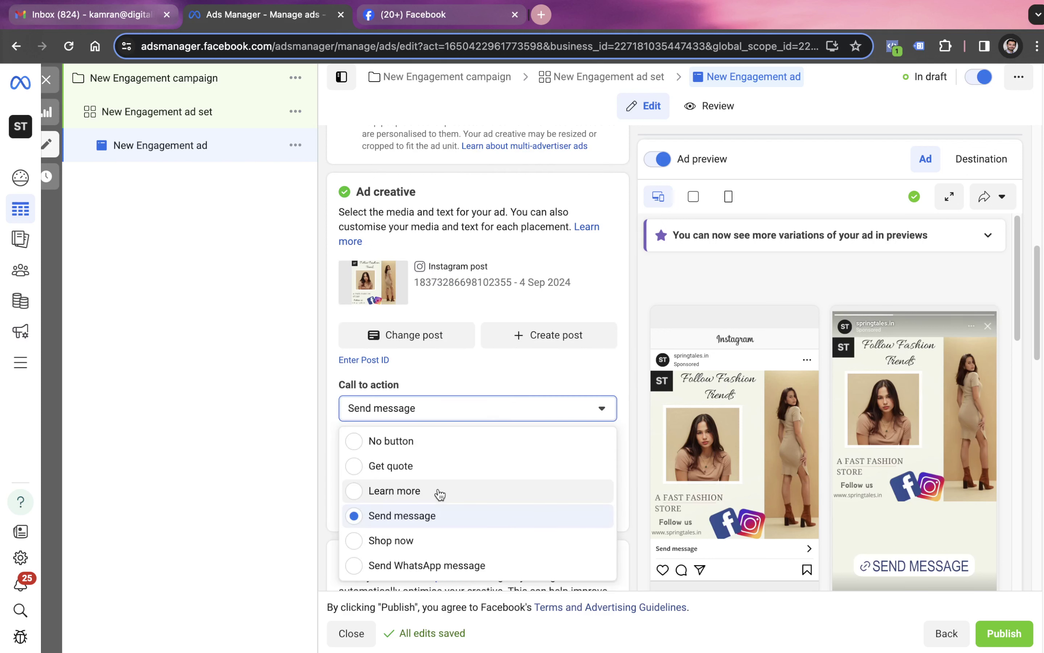
{"action": "left_click", "coordinate": [440, 492]}
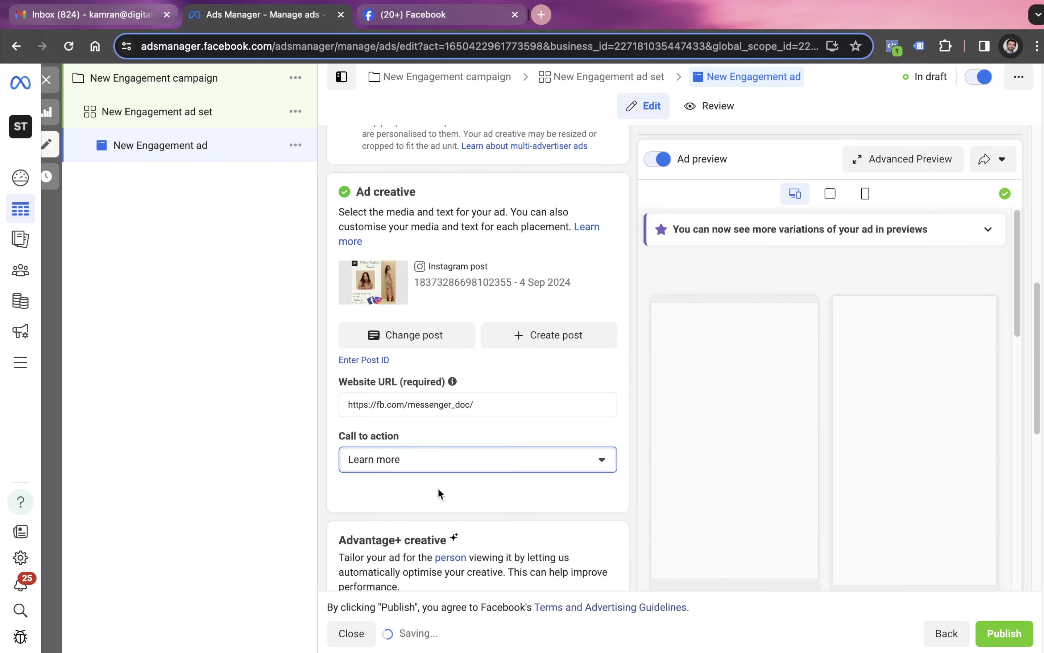
{"action": "scroll", "coordinate": [472, 423], "scroll_direction": "down", "scroll_amount": 5}
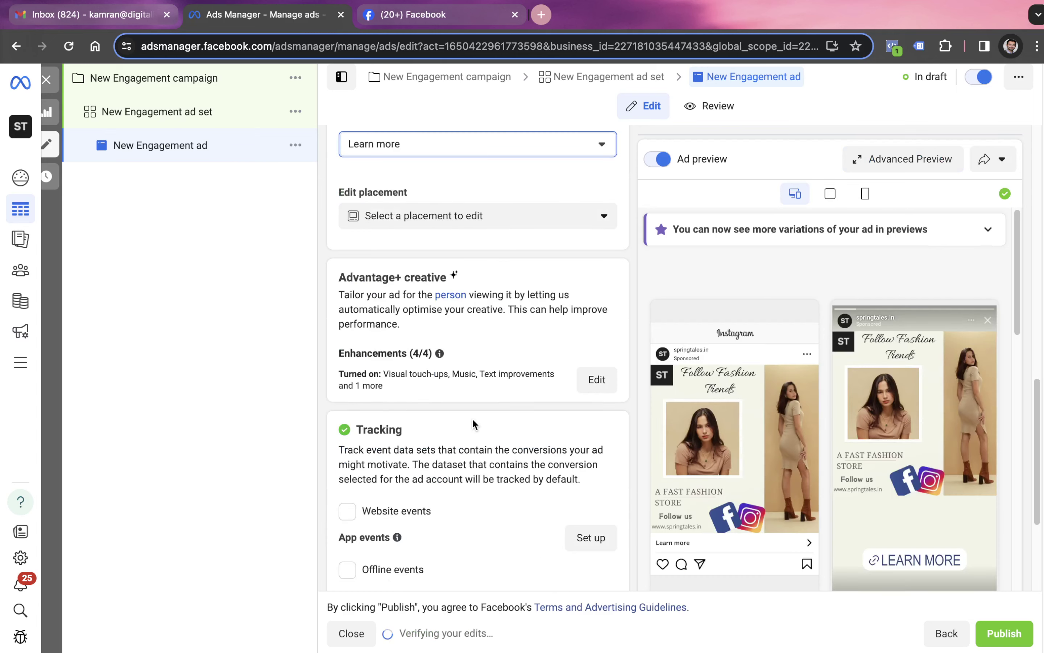
{"action": "scroll", "coordinate": [466, 333], "scroll_direction": "up", "scroll_amount": 2}
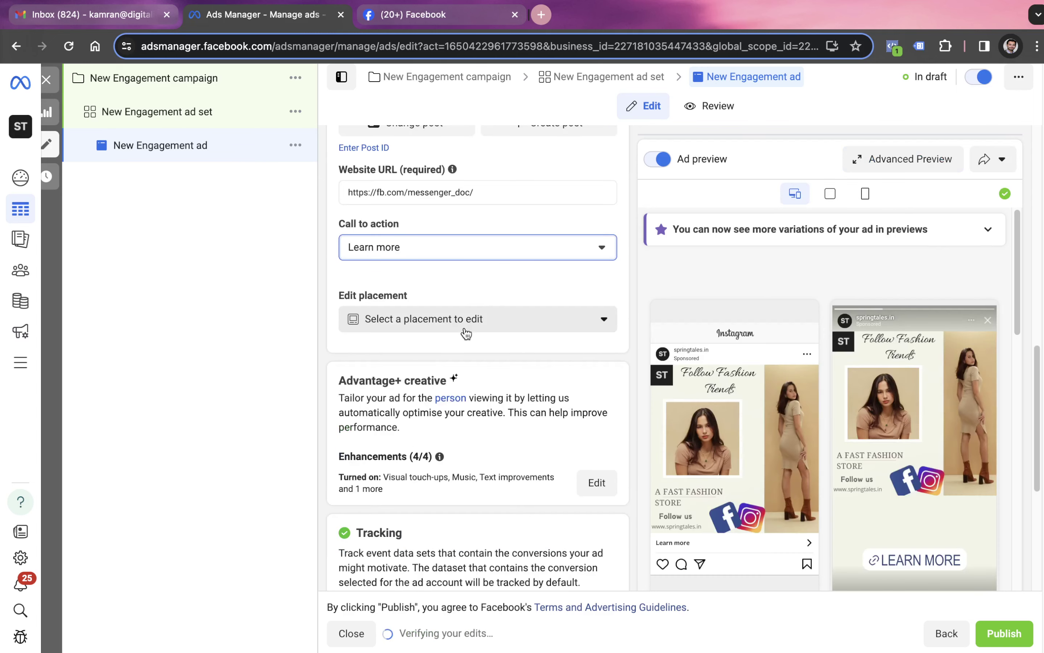
{"action": "left_click", "coordinate": [475, 320]}
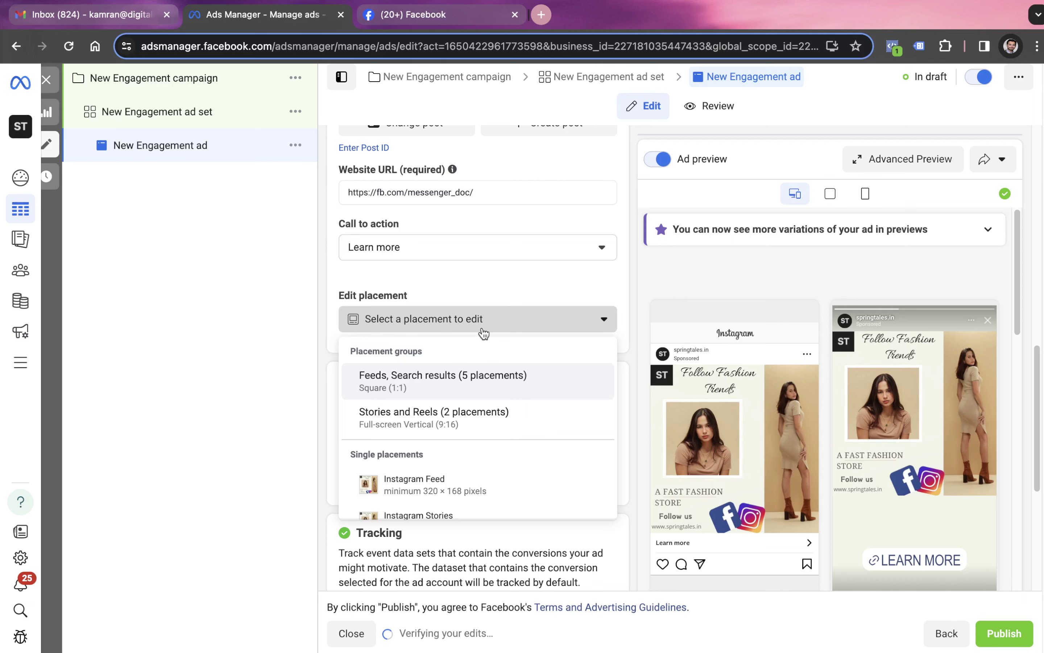
{"action": "scroll", "coordinate": [433, 354], "scroll_direction": "up", "scroll_amount": 3}
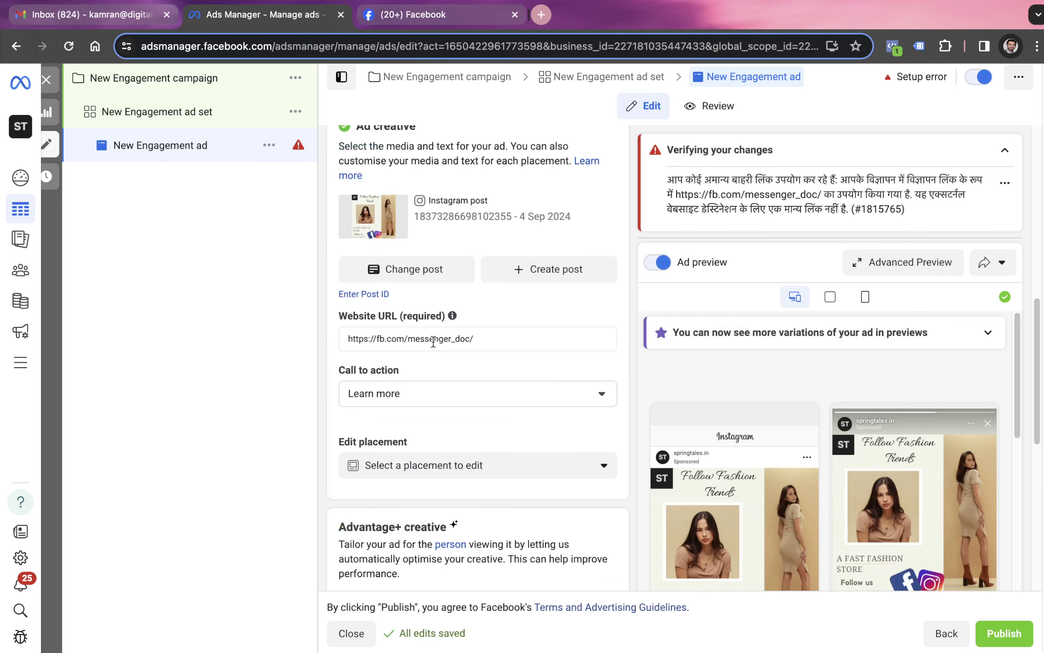
{"action": "triple_click", "coordinate": [433, 341]}
{"action": "key", "text": "BackSpace"}
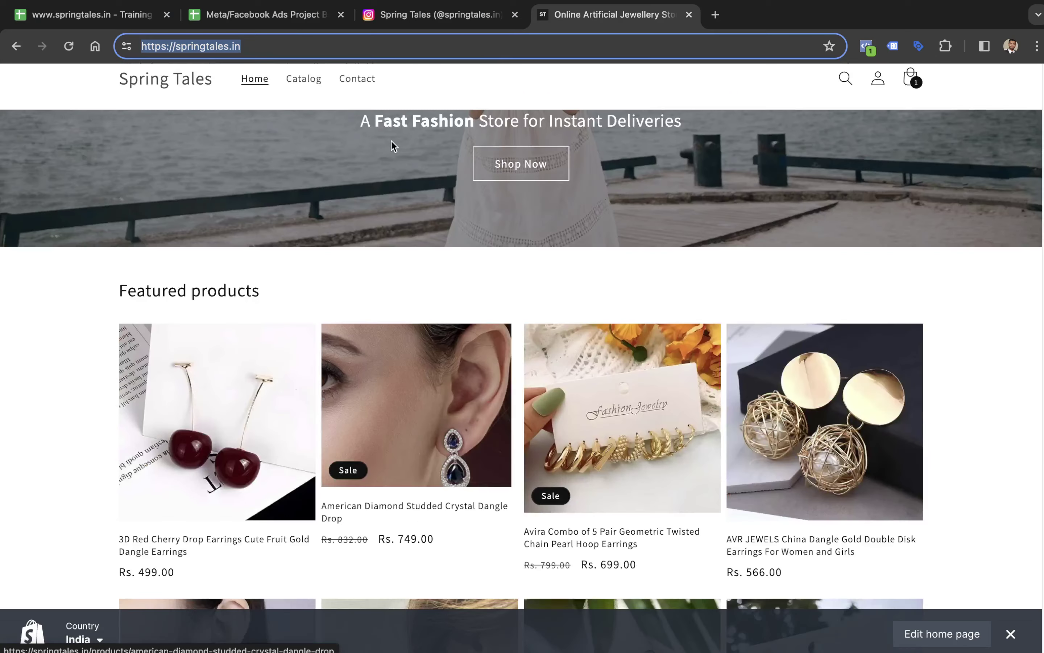
{"action": "scroll", "coordinate": [392, 140], "scroll_direction": "up", "scroll_amount": 10}
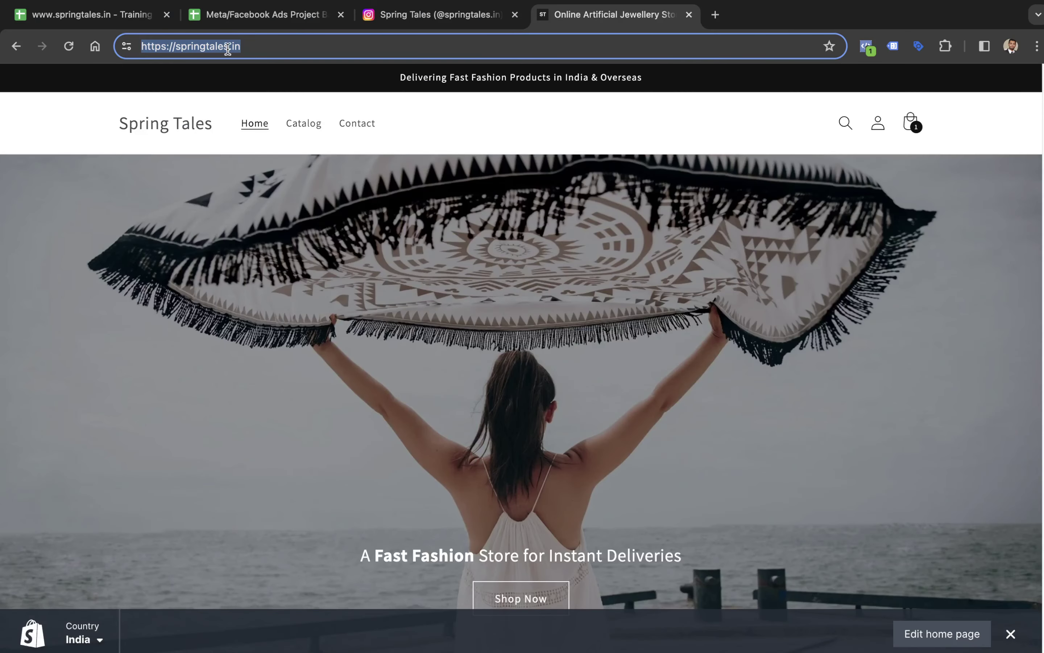
{"action": "key", "text": "super+c"}
{"action": "key", "text": "super+grave"}
{"action": "key", "text": "super+v"}
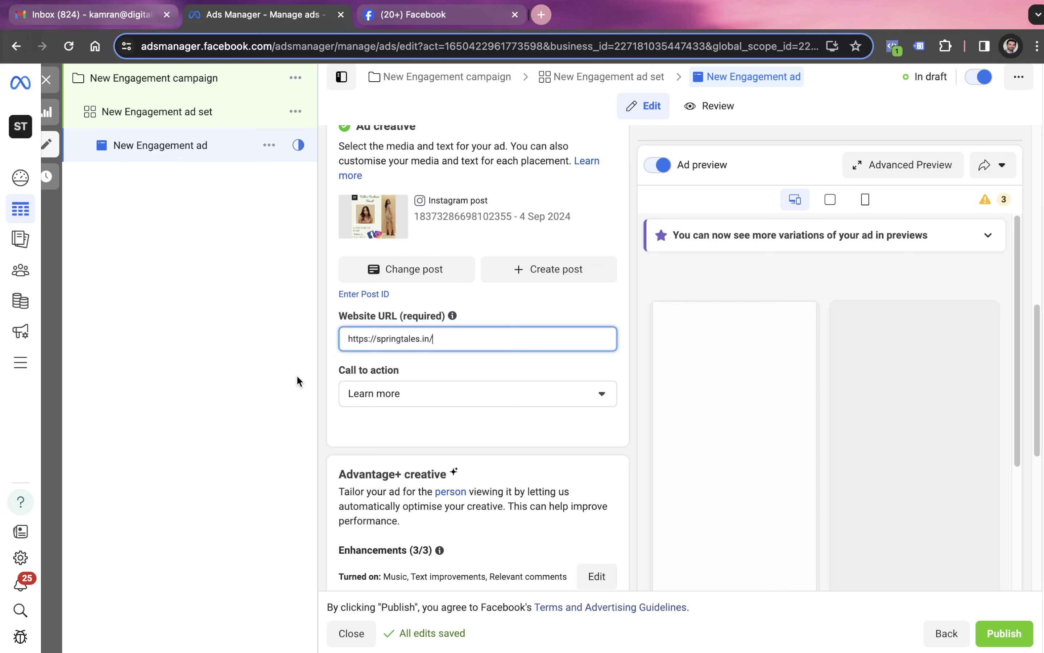
{"action": "left_click", "coordinate": [297, 374]}
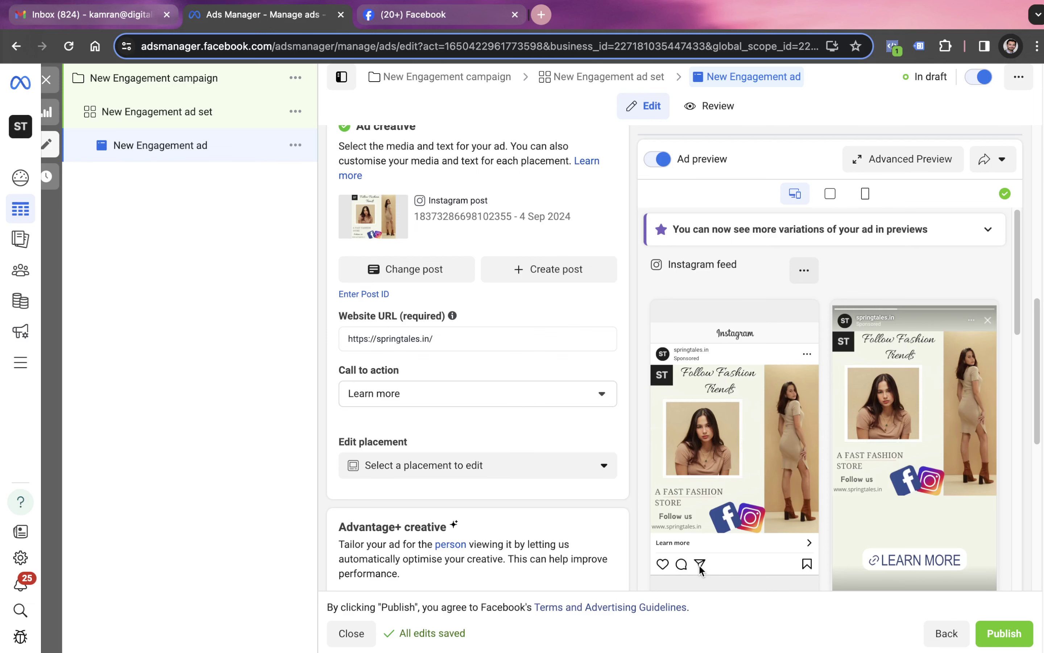
Scroll past the Tracking section and publish the New Engagement campaign, ad set and ad
{"action": "scroll", "coordinate": [458, 345], "scroll_direction": "down", "scroll_amount": 10}
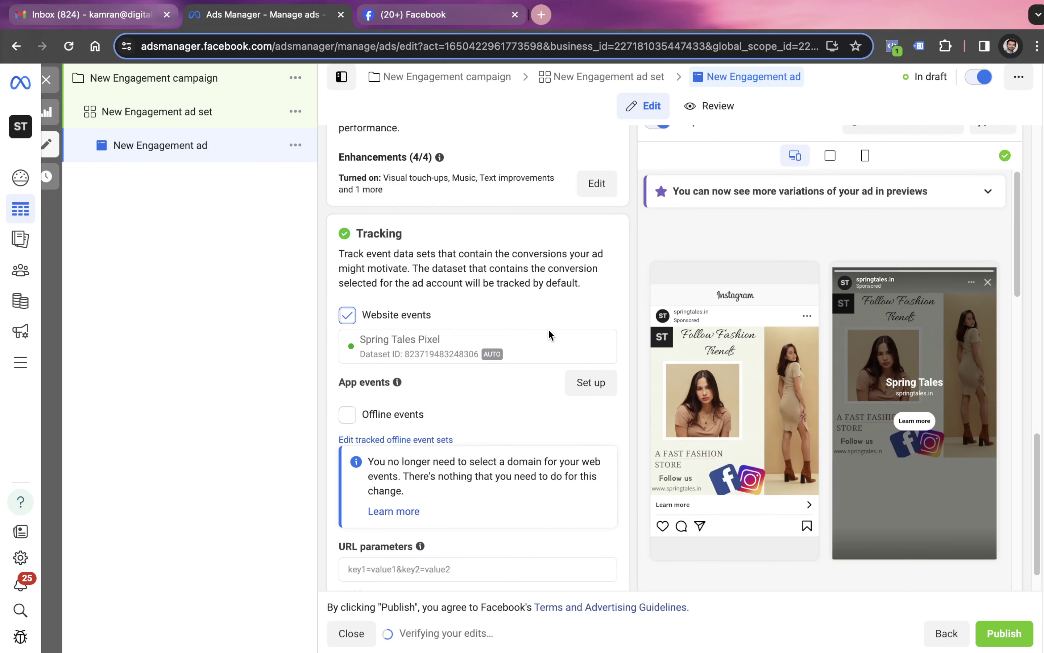
{"action": "scroll", "coordinate": [776, 475], "scroll_direction": "down", "scroll_amount": 1}
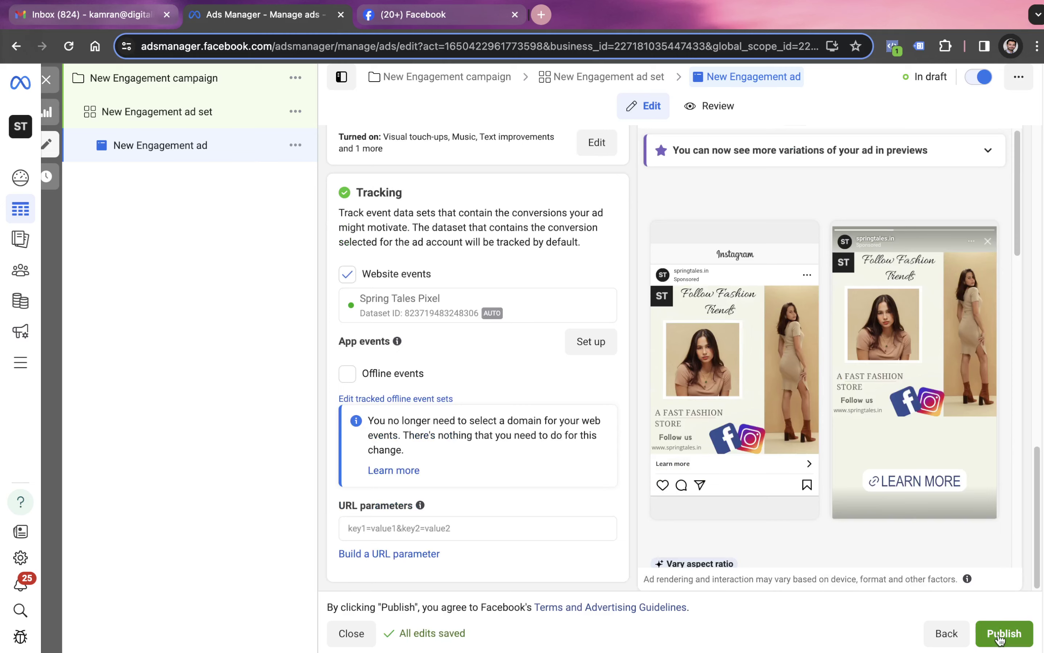
{"action": "left_click", "coordinate": [1000, 638]}
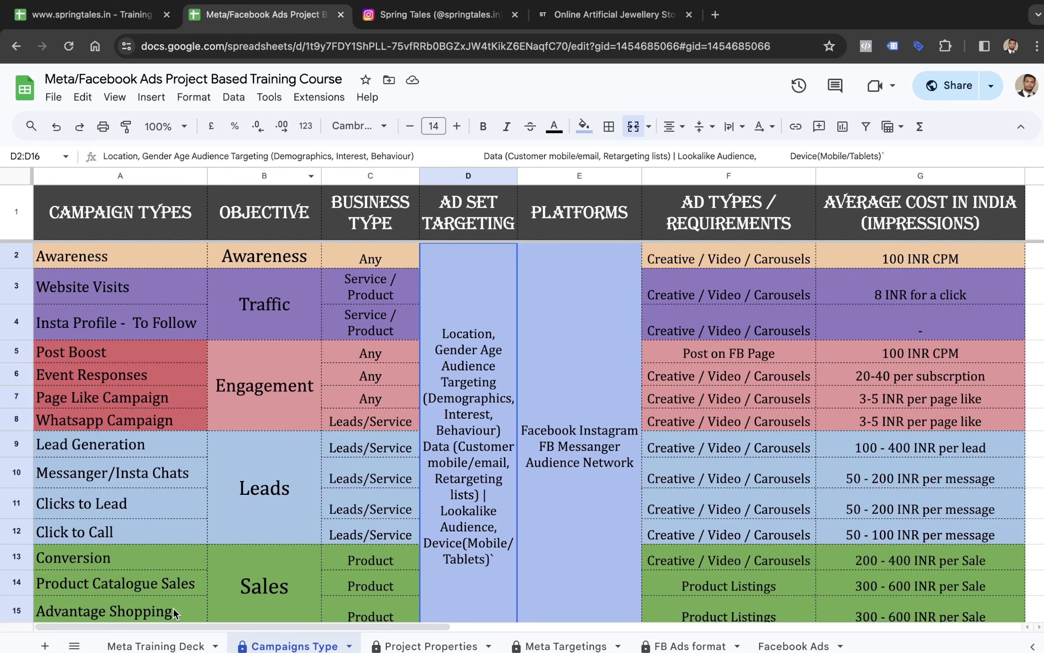
In the Meta Training Deck, rename the A14 topic from Product Catalogue Campaign to Post Boost Campaign
{"action": "left_click", "coordinate": [156, 645]}
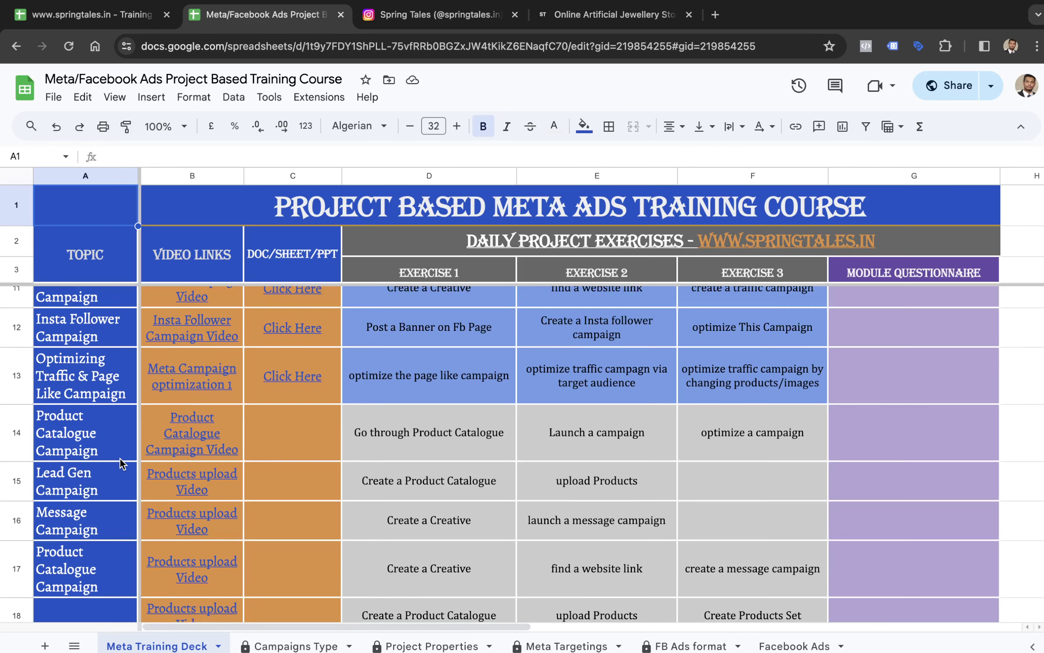
{"action": "left_click", "coordinate": [120, 456]}
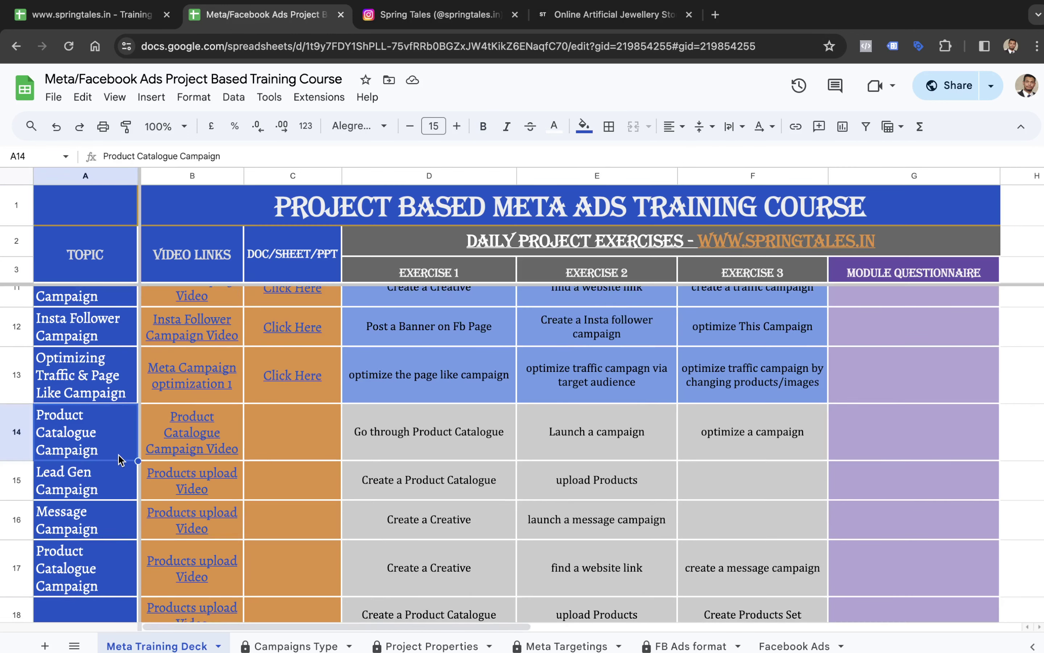
{"action": "double_click", "coordinate": [120, 460]}
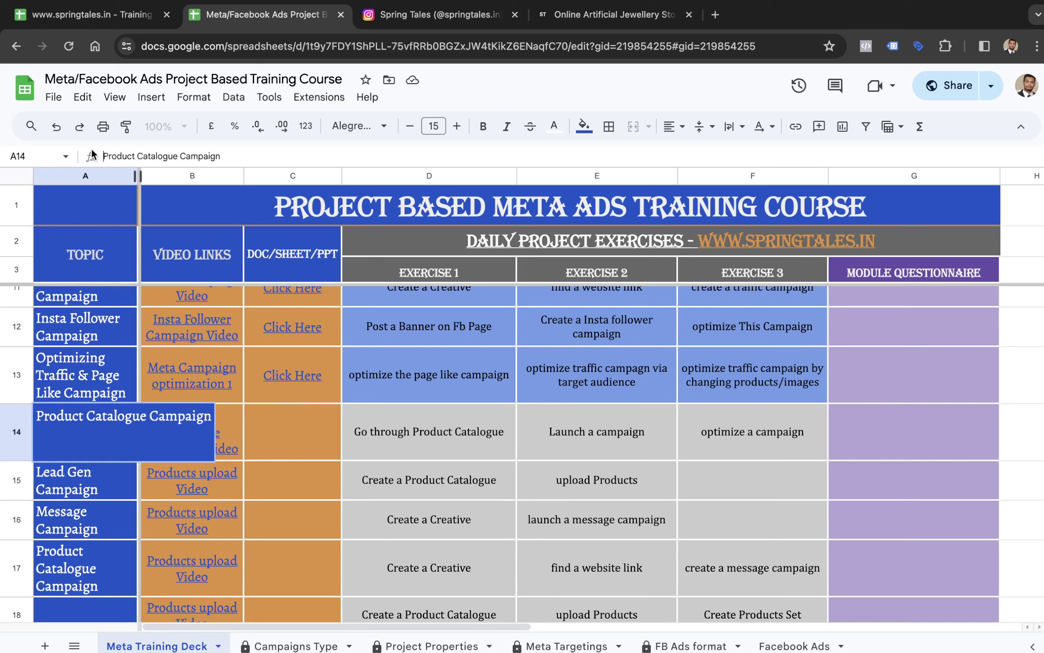
{"action": "left_click_drag", "start_coordinate": [178, 156], "coordinate": [91, 160]}
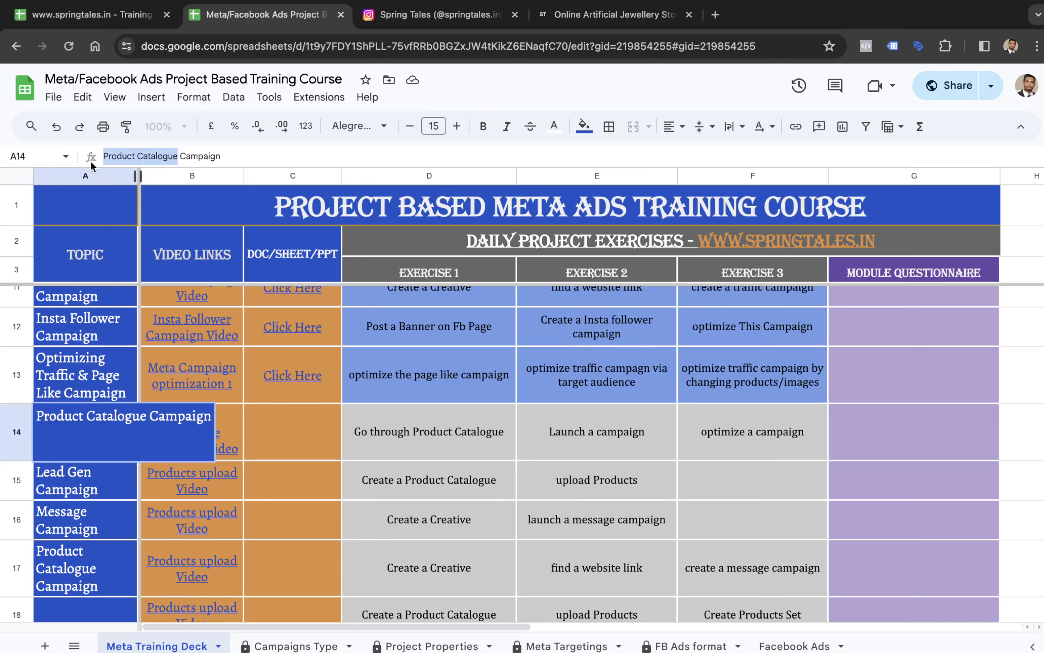
{"action": "type", "text": "Post Boost"}
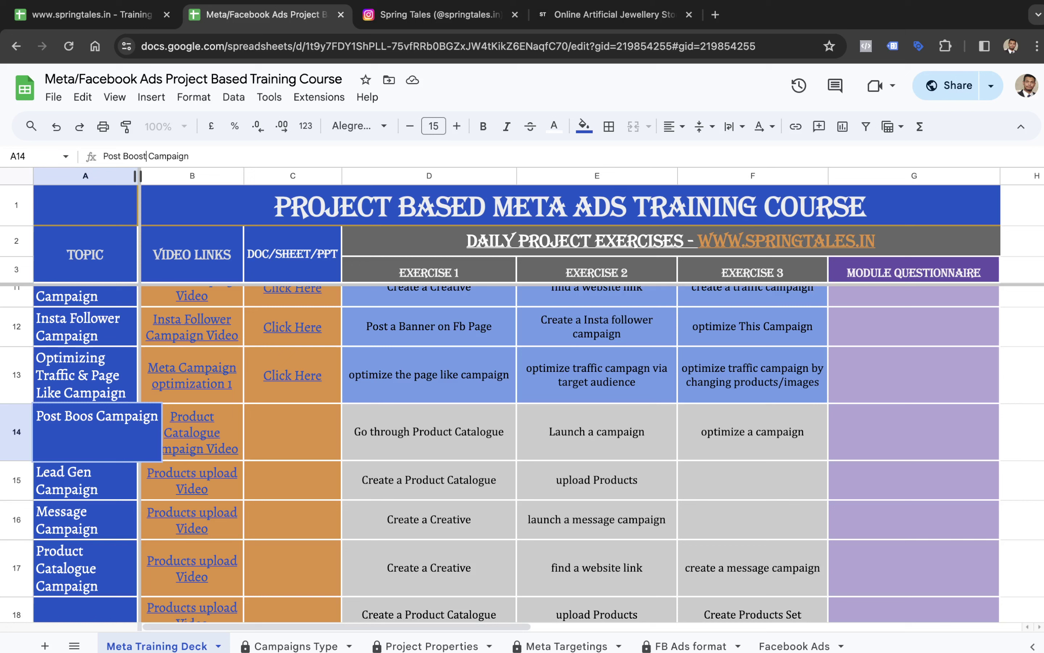
{"action": "key", "text": "Tab"}
{"action": "key", "text": "Tab"}
{"action": "key", "text": "Tab"}
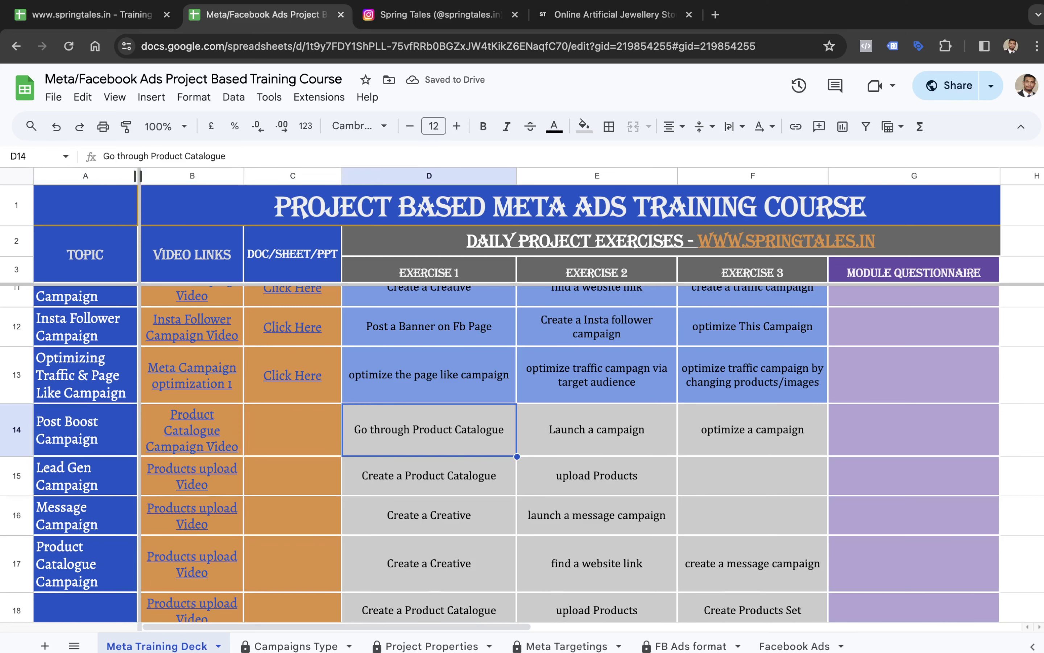
Enter the first two exercises: 'Create a FB/Insta Page' and 'Post on Fb & Insta'
{"action": "type", "text": "Create "}
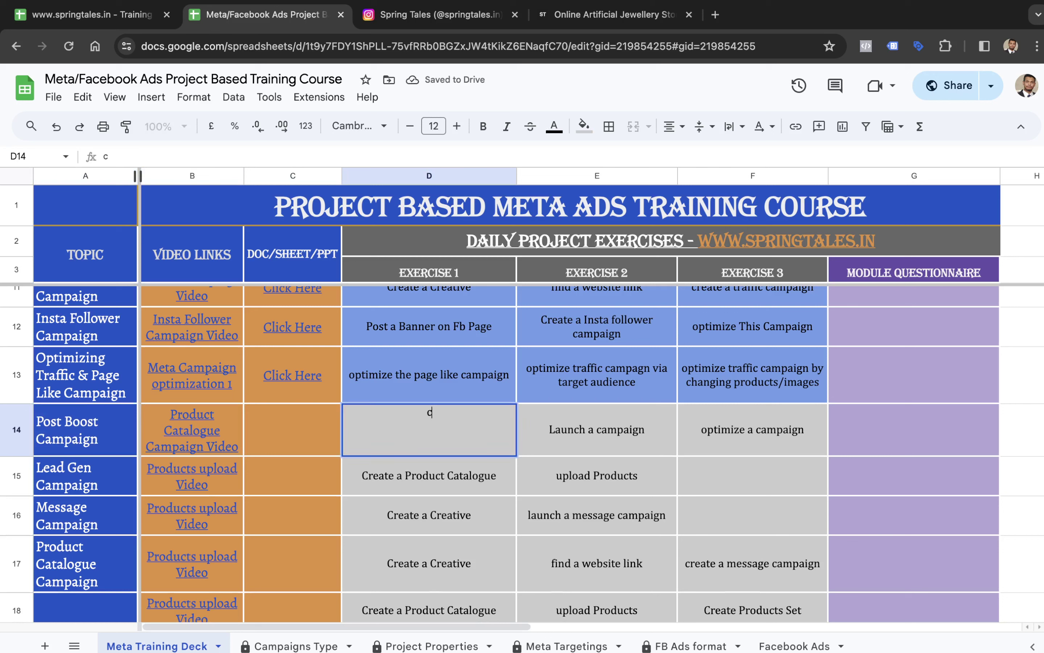
{"action": "type", "text": "a F"}
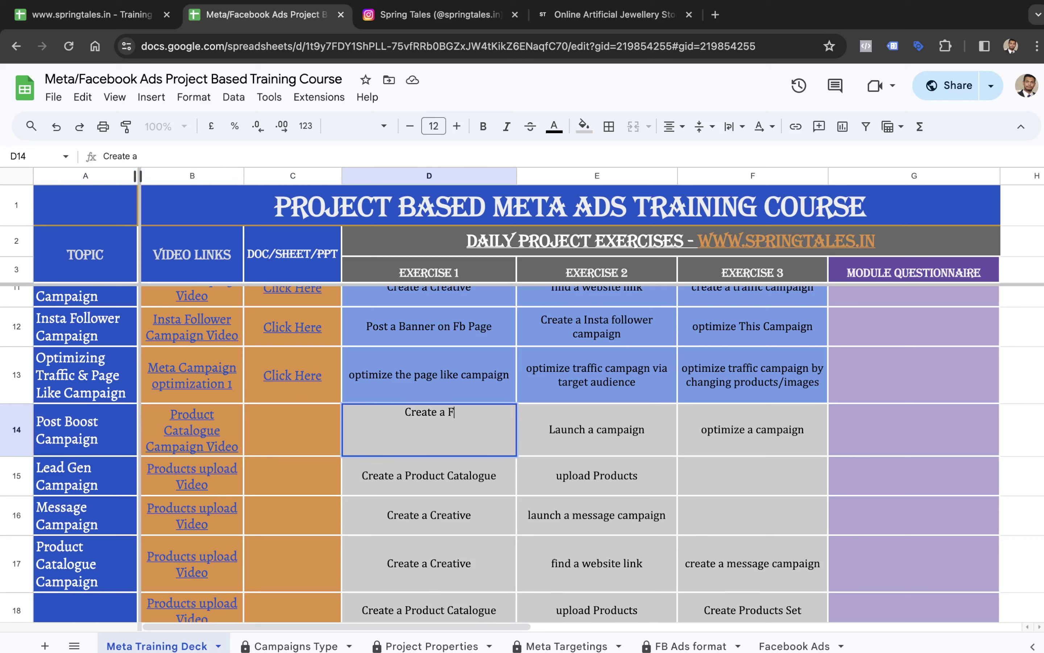
{"action": "type", "text": "B/Insta Pa"}
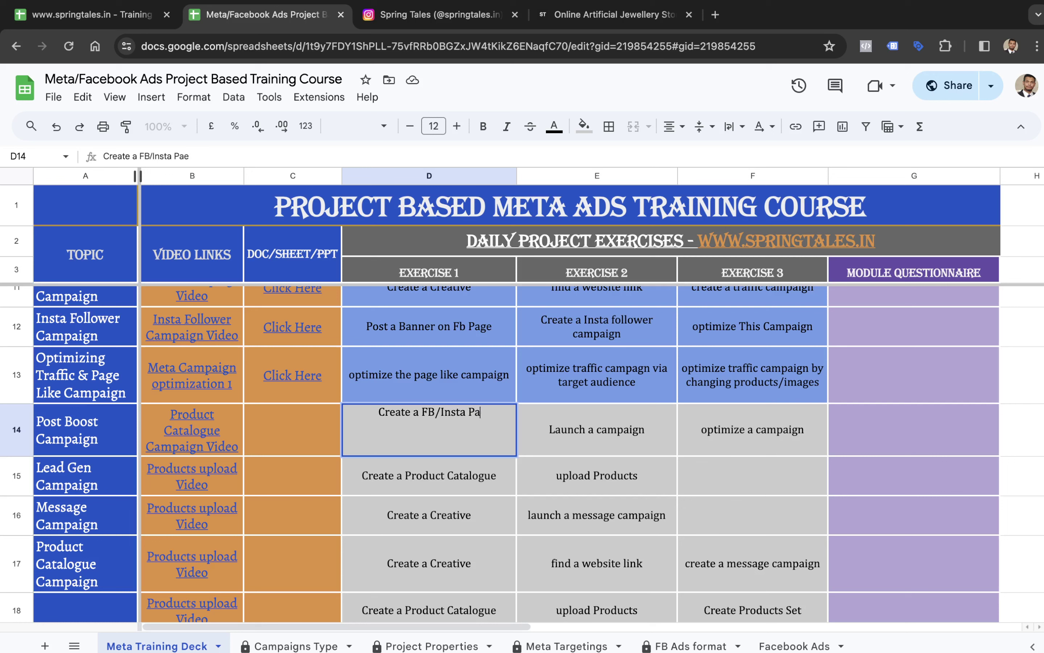
{"action": "type", "text": "ge"}
{"action": "key", "text": "Tab"}
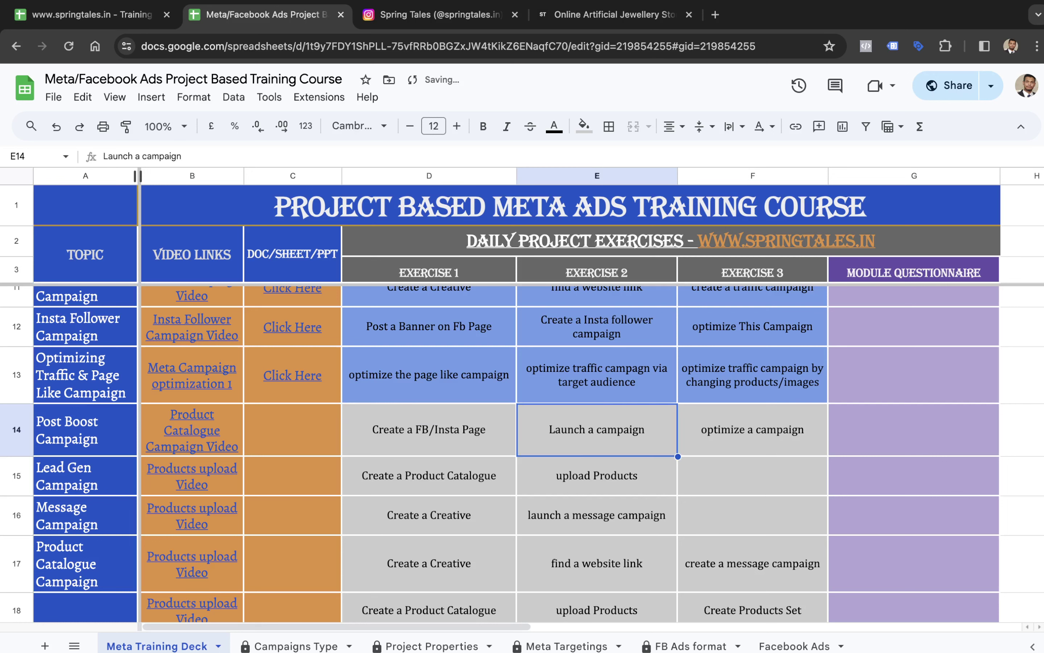
{"action": "type", "text": "PO"}
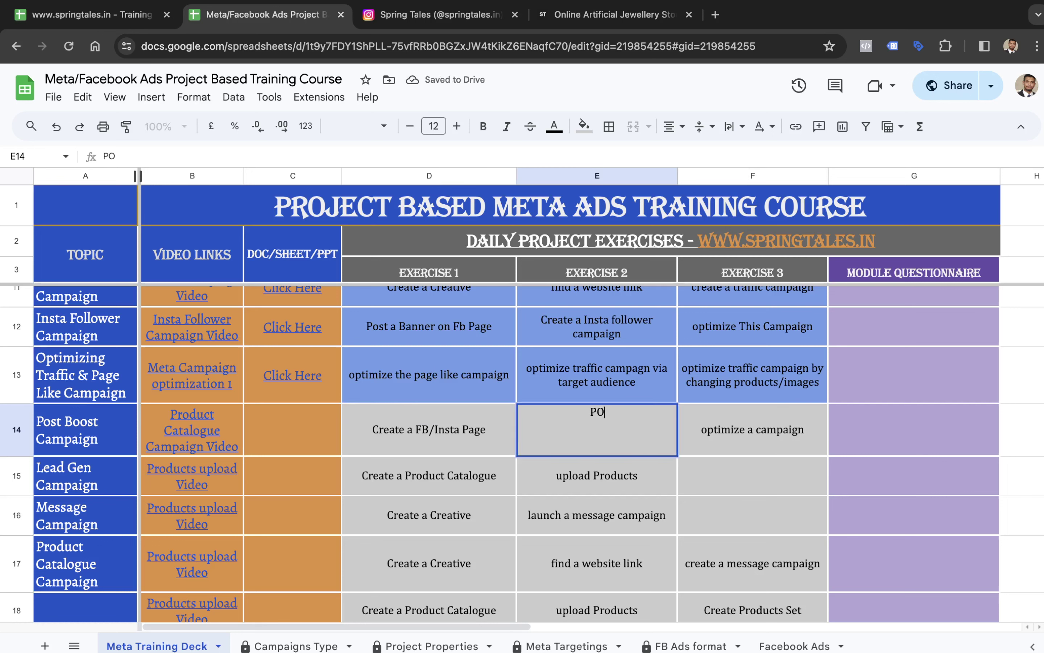
{"action": "key", "text": "BackSpace"}
{"action": "type", "text": "ost on Fb &"}
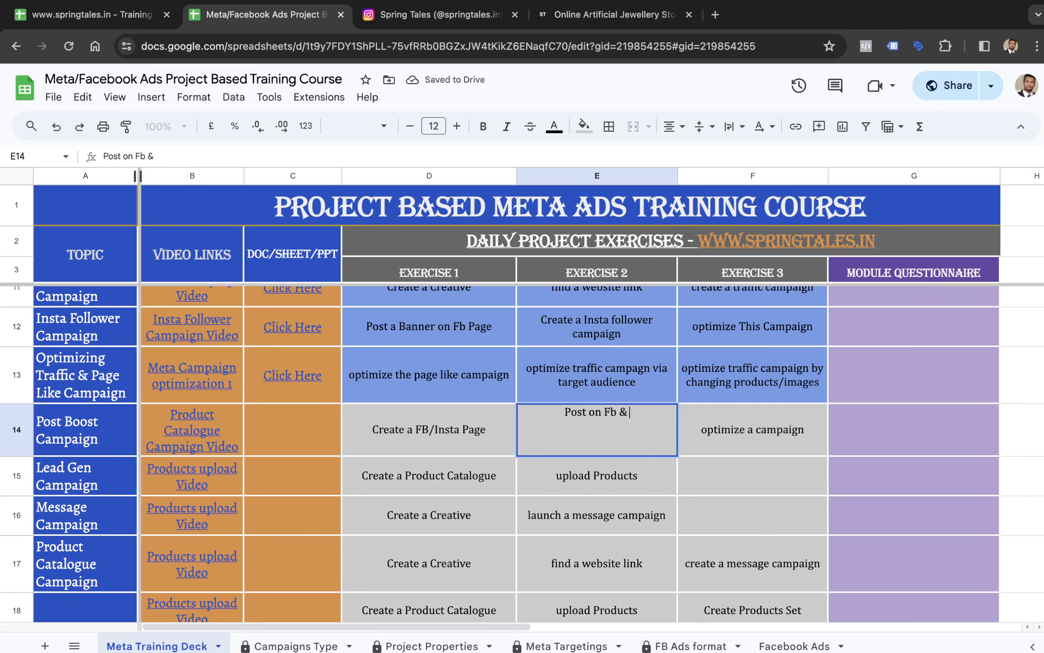
{"action": "type", "text": " Insta"}
{"action": "key", "text": "Tab"}
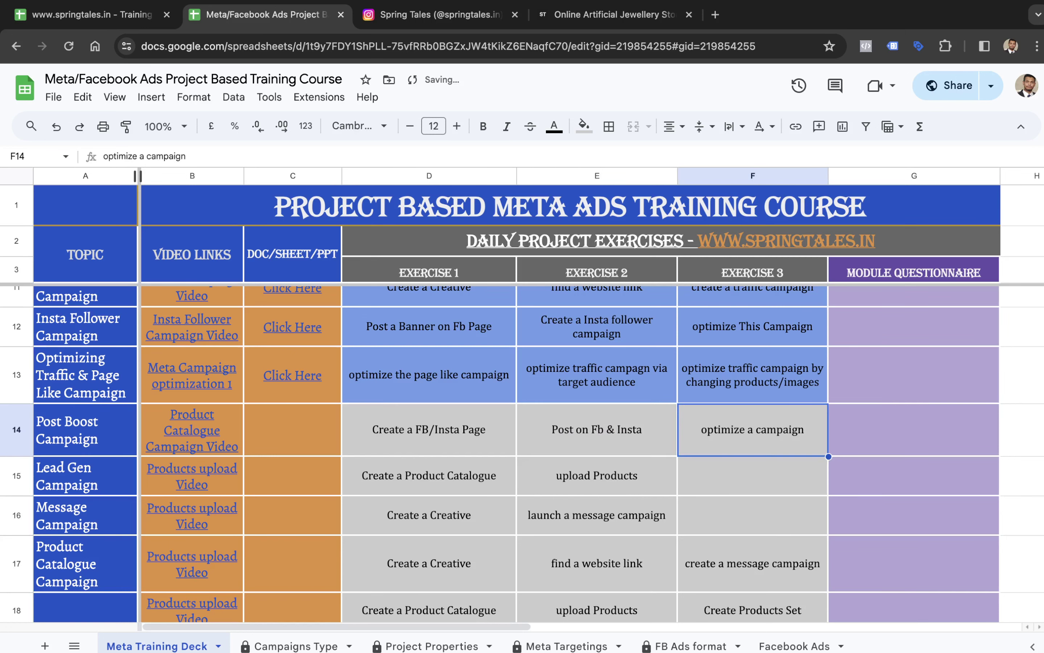
Enter the third exercise 'Create 2 PB Campaings, 1 for fb & 2nd for insta'
{"action": "type", "text": "Create po"}
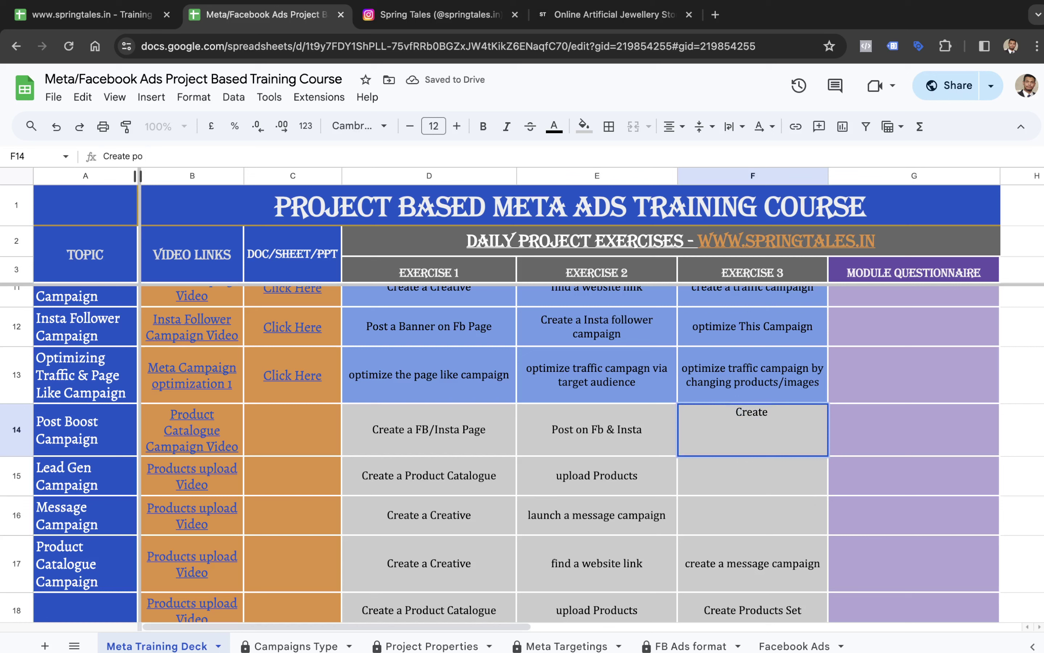
{"action": "key", "text": "BackSpace"}
{"action": "key", "text": "BackSpace"}
{"action": "type", "text": "2 cmapaing"}
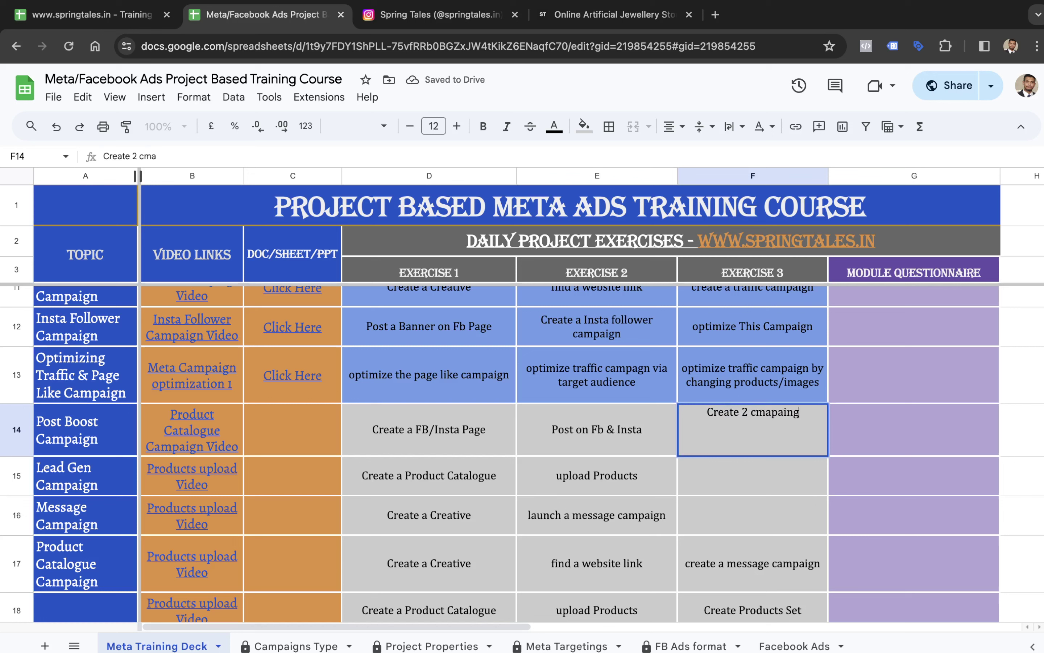
{"action": "key", "text": "BackSpace"}
{"action": "key", "text": "BackSpace"}
{"action": "key", "text": "BackSpace"}
{"action": "key", "text": "BackSpace"}
{"action": "key", "text": "BackSpace"}
{"action": "key", "text": "BackSpace"}
{"action": "key", "text": "BackSpace"}
{"action": "key", "text": "BackSpace"}
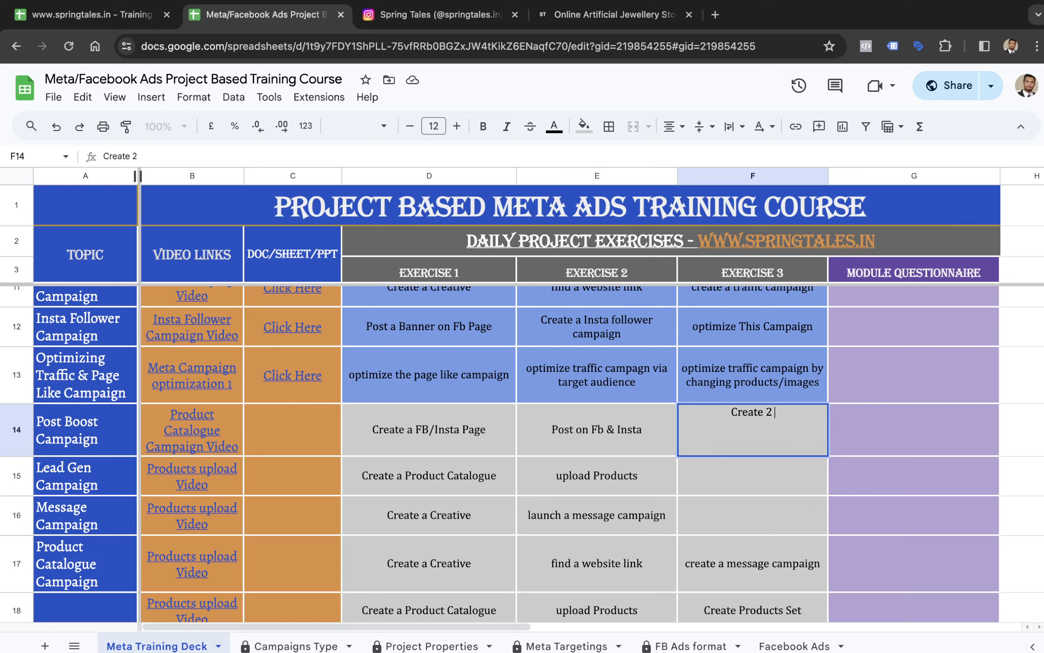
{"action": "type", "text": "PB Campai"}
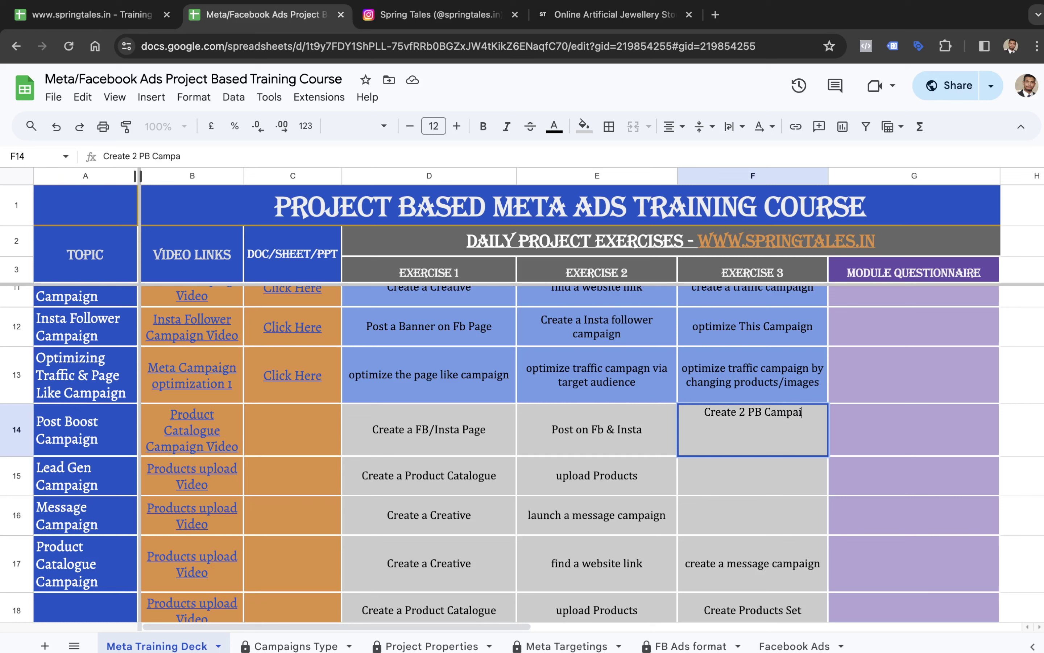
{"action": "type", "text": "ngs, 1 for"}
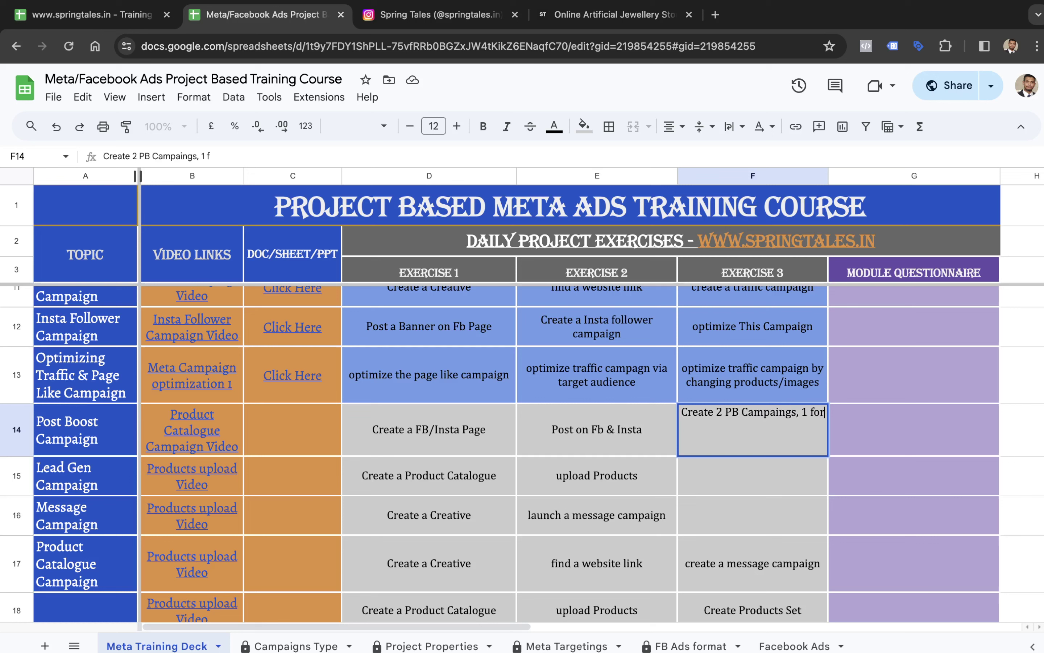
{"action": "type", "text": " fb &"}
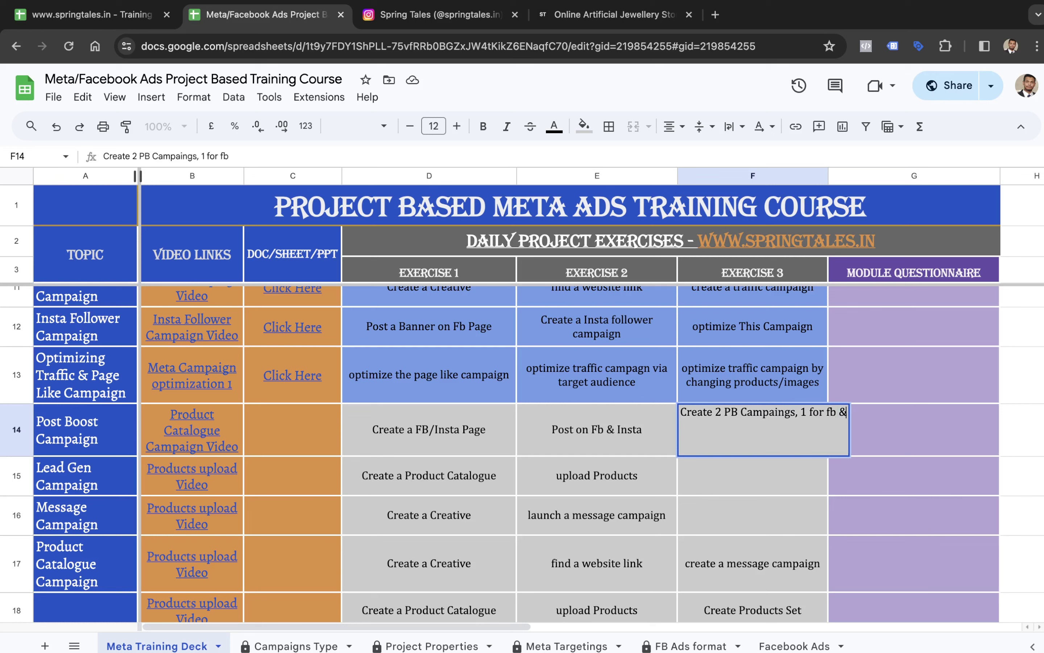
{"action": "type", "text": " 2nd for"}
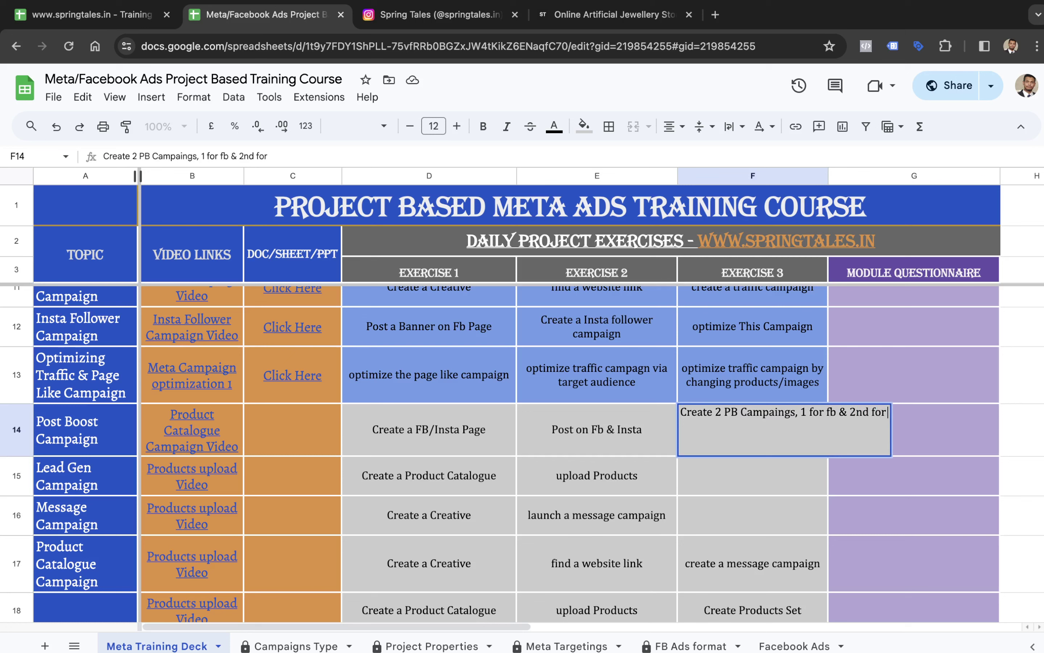
{"action": "type", "text": " inst"}
{"action": "type", "text": "a"}
{"action": "key", "text": "Tab"}
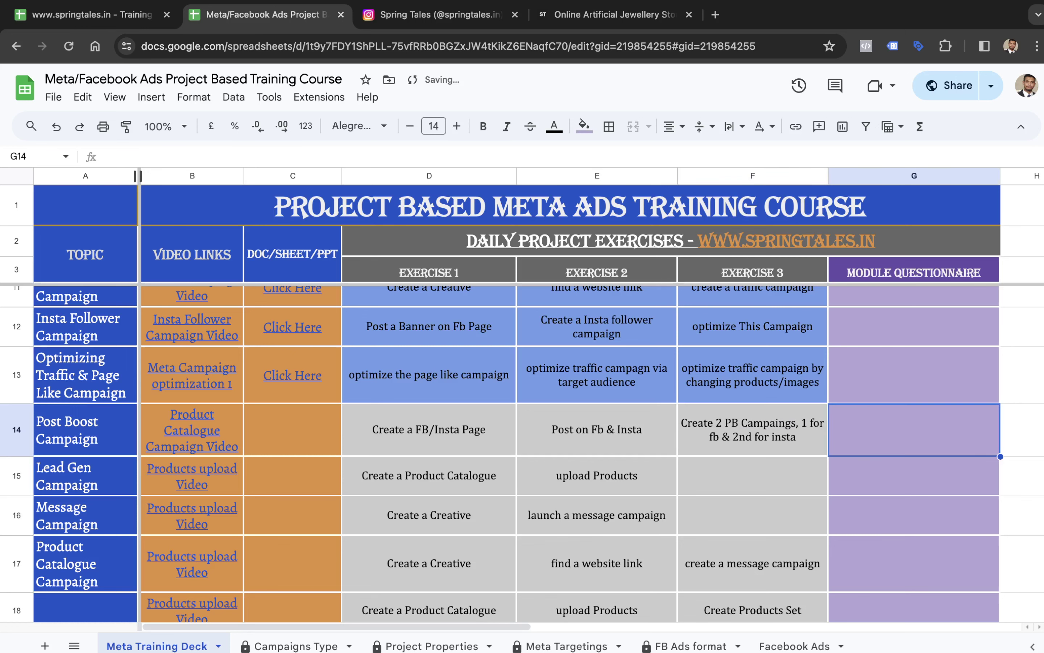
{"action": "key", "text": "Left"}
{"action": "key", "text": "Left"}
{"action": "key", "text": "Left"}
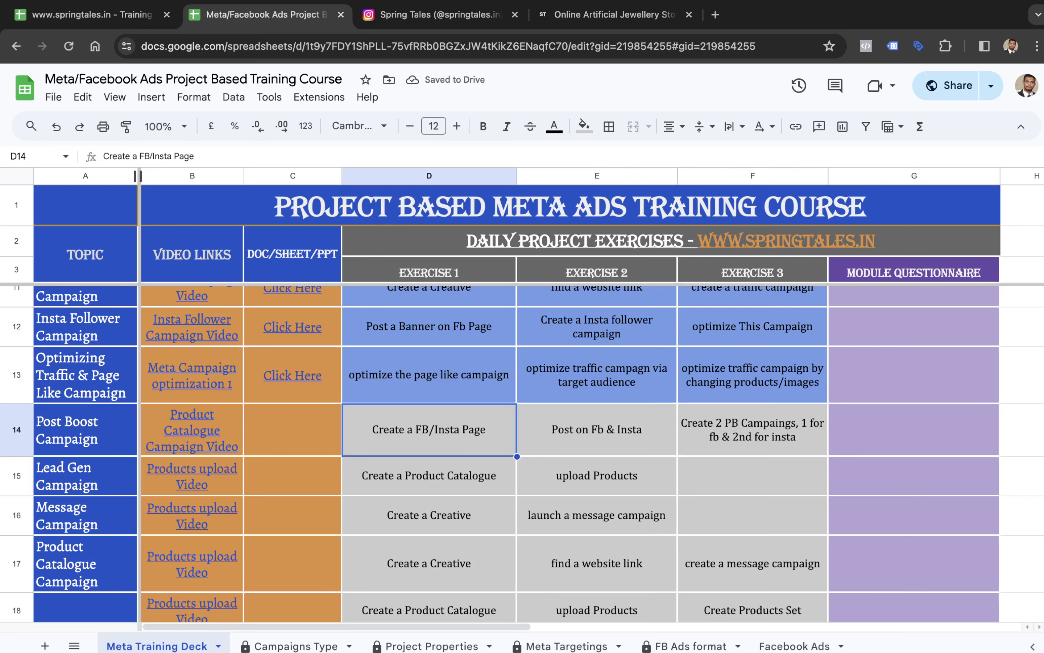
{"action": "key", "text": "Left"}
{"action": "key", "text": "Left"}
{"action": "key", "text": "Left"}
Clear the outdated Product Catalogue video link from B14 and review the updated row 14
{"action": "key", "text": "Right"}
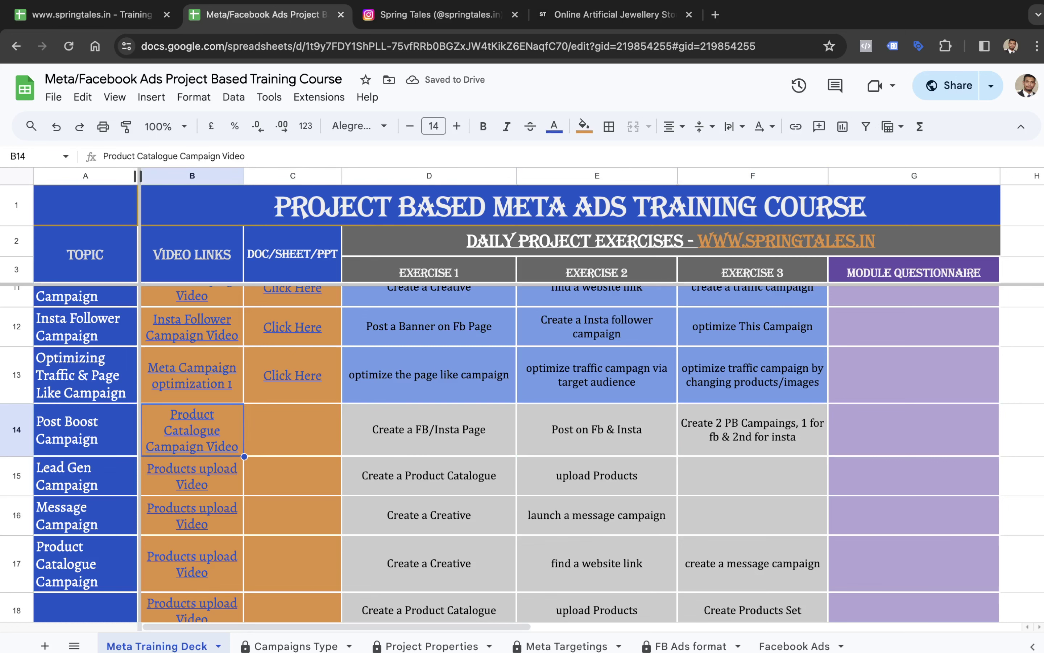
{"action": "key", "text": "Delete"}
{"action": "key", "text": "Right"}
{"action": "key", "text": "Right"}
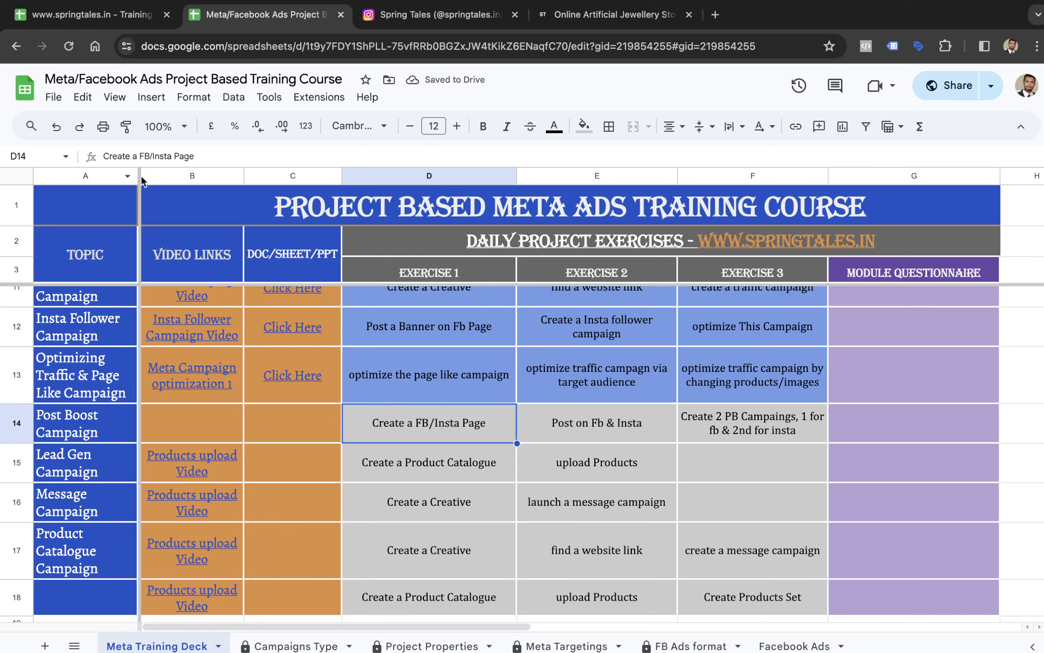
{"action": "scroll", "coordinate": [380, 344], "scroll_direction": "up", "scroll_amount": 4}
{"action": "scroll", "coordinate": [380, 344], "scroll_direction": "up", "scroll_amount": 2}
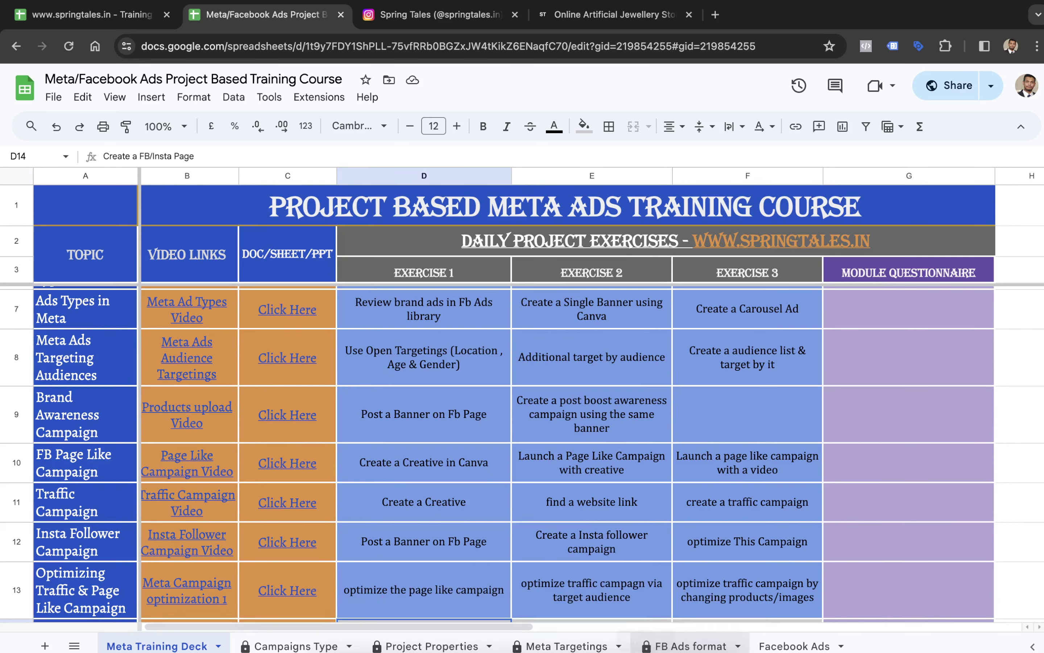
{"action": "scroll", "coordinate": [437, 387], "scroll_direction": "down", "scroll_amount": 2}
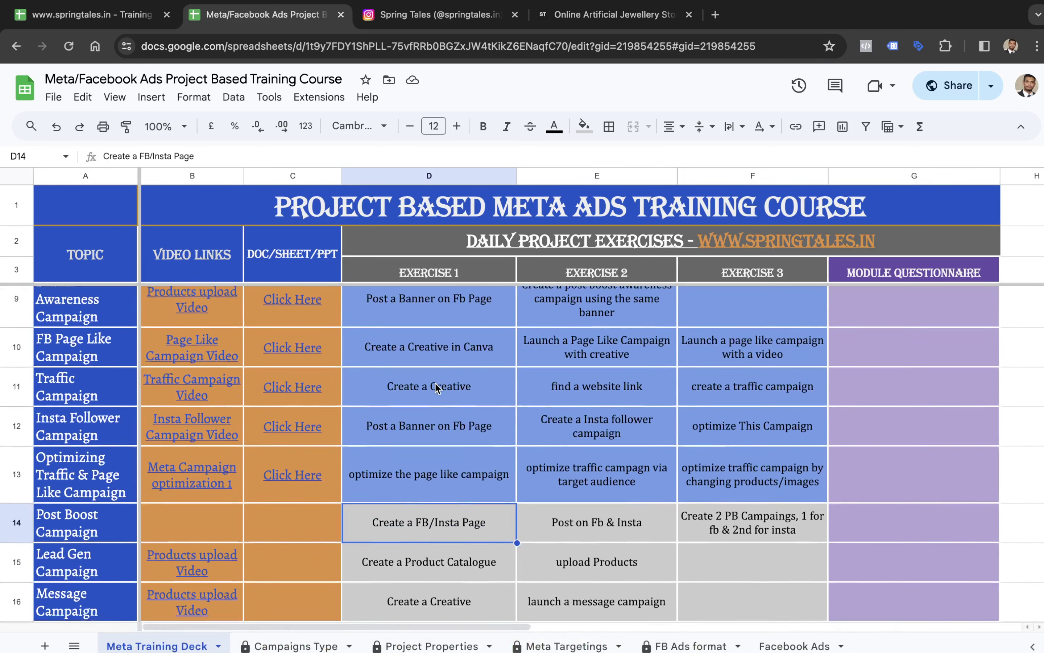
{"action": "scroll", "coordinate": [436, 387], "scroll_direction": "down", "scroll_amount": 1}
{"action": "left_click", "coordinate": [472, 432]}
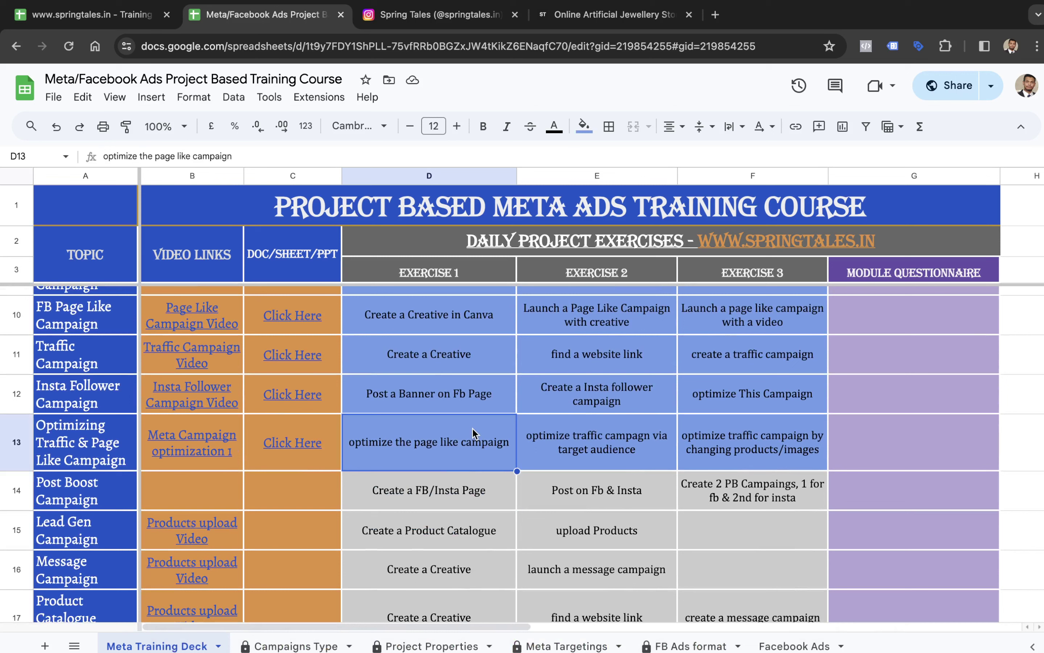
{"action": "key", "text": "Down"}
{"action": "key", "text": "Down"}
{"action": "key", "text": "Up"}
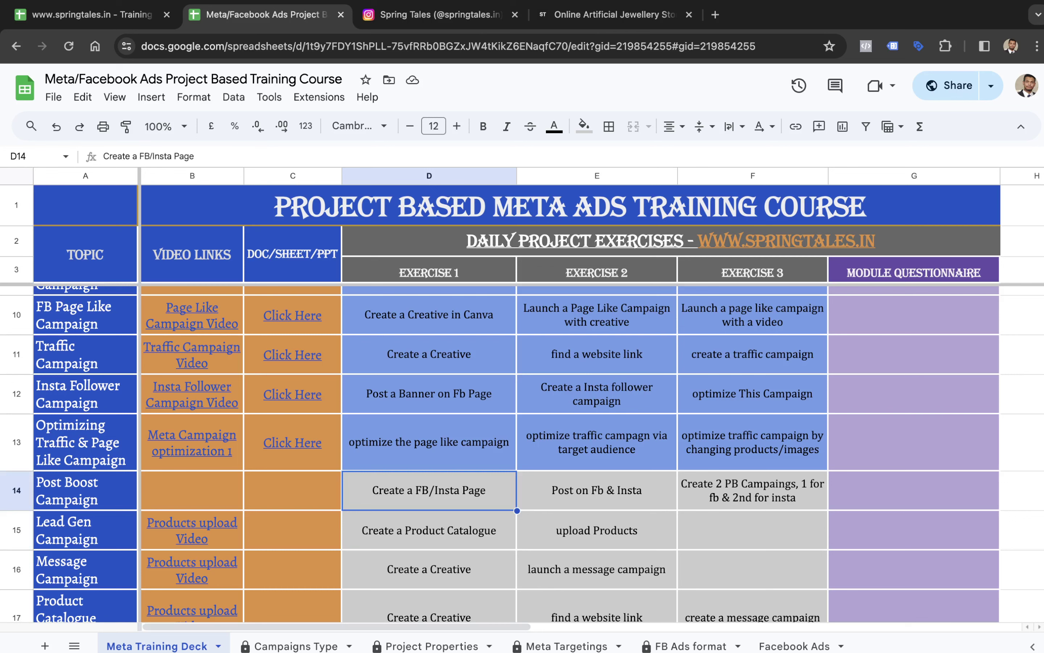
{"action": "scroll", "coordinate": [345, 385], "scroll_direction": "up", "scroll_amount": 2}
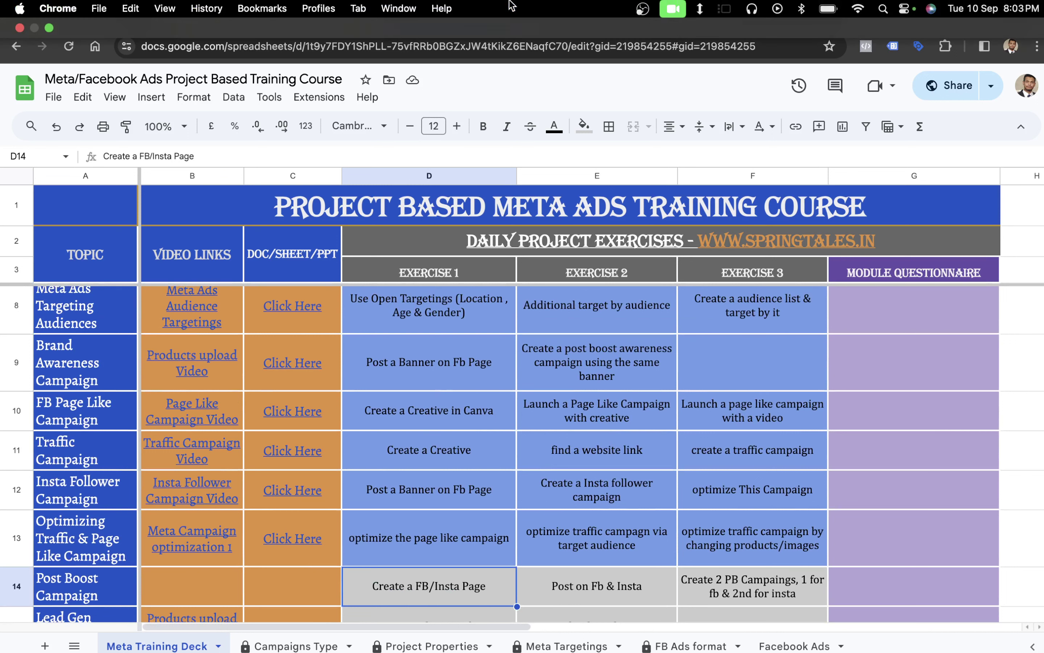
{"action": "left_click", "coordinate": [642, 9]}
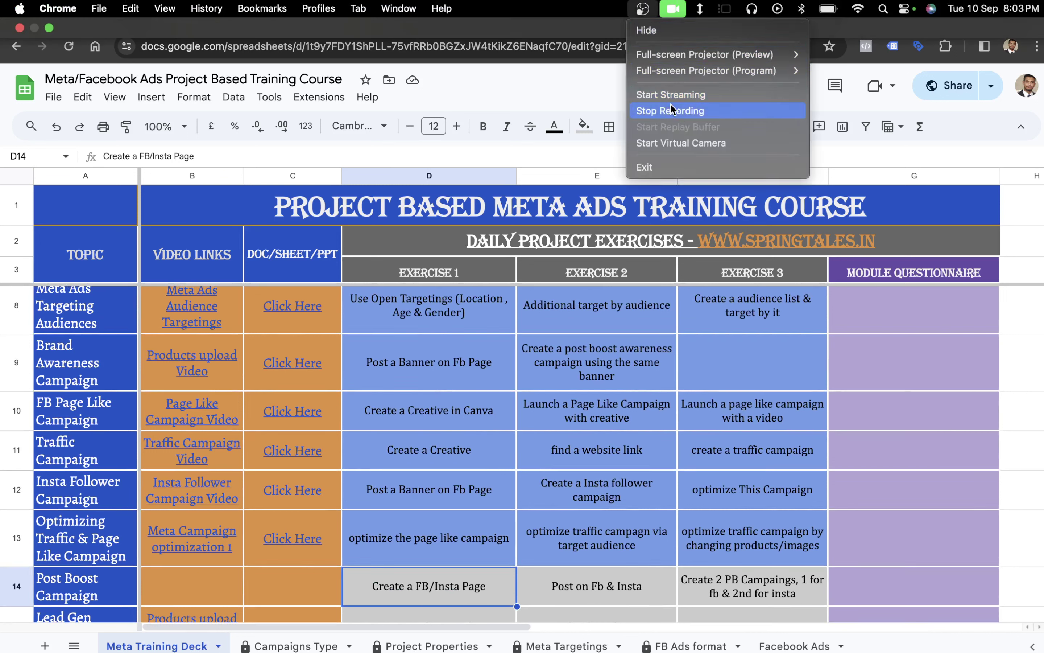